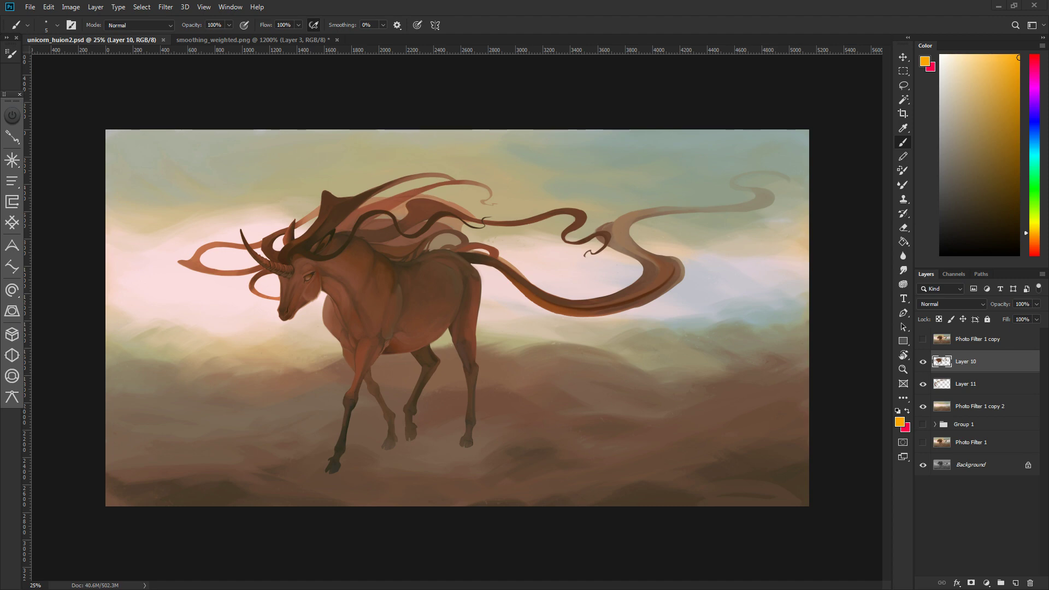
Close the docked preset toolbar and bring up the Lazy Nezumi Pro window.
{"action": "left_click", "coordinate": [19, 95]}
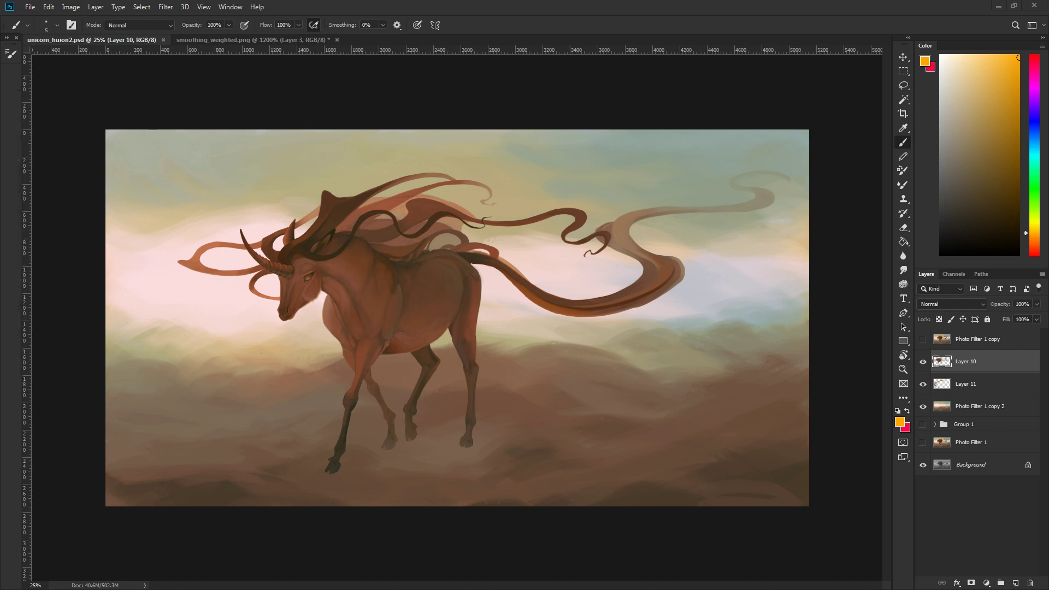
{"action": "key", "text": "alt+Tab"}
{"action": "left_click_drag", "start_coordinate": [920, 46], "coordinate": [895, 55]}
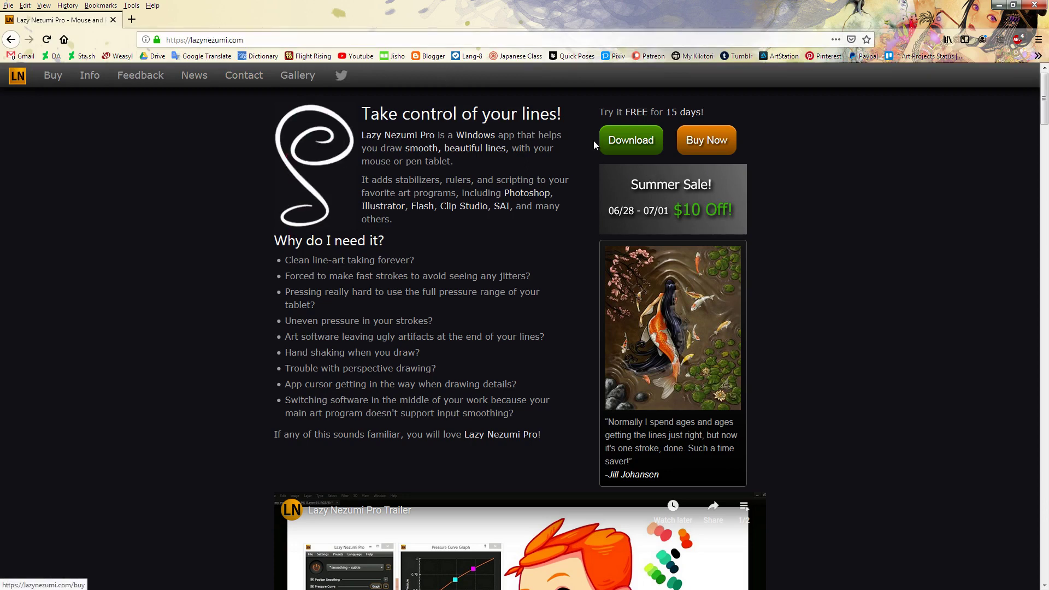
Look over the free-trial and Summer Sale offers on the Lazy Nezumi Pro website.
{"action": "left_click_drag", "start_coordinate": [666, 112], "coordinate": [739, 112]}
{"action": "left_click", "coordinate": [755, 158]}
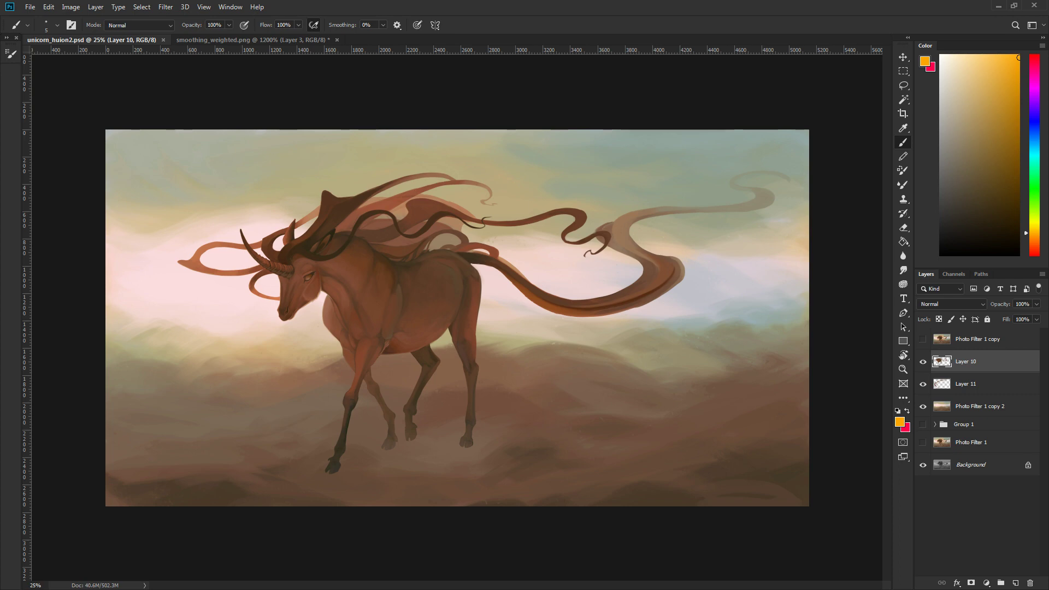
Switch to Lazy Nezumi Pro and show its Preset Toolbar.
{"action": "key", "text": "alt+Tab"}
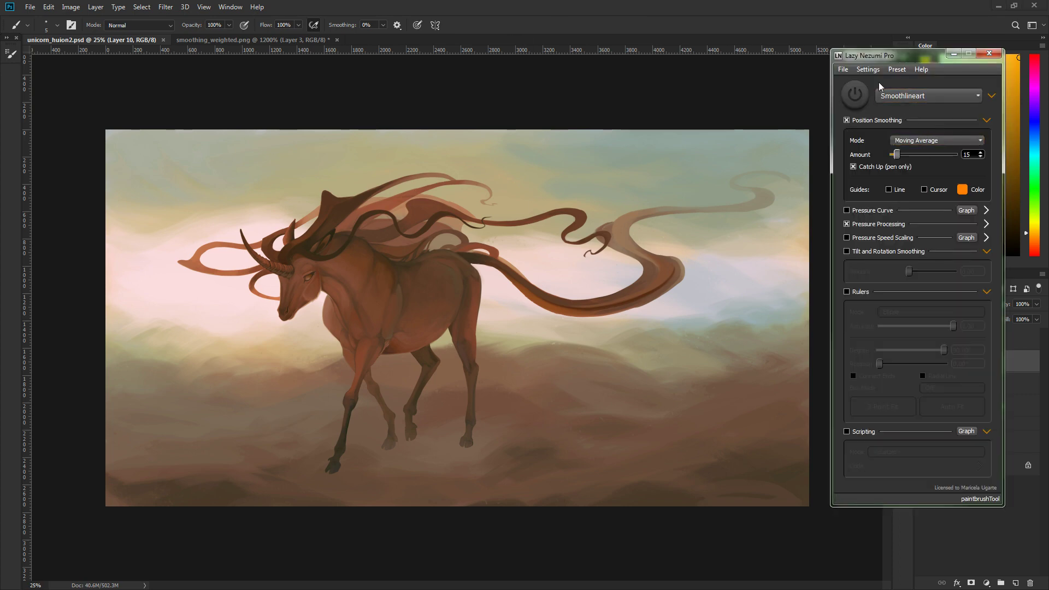
{"action": "left_click", "coordinate": [844, 70]}
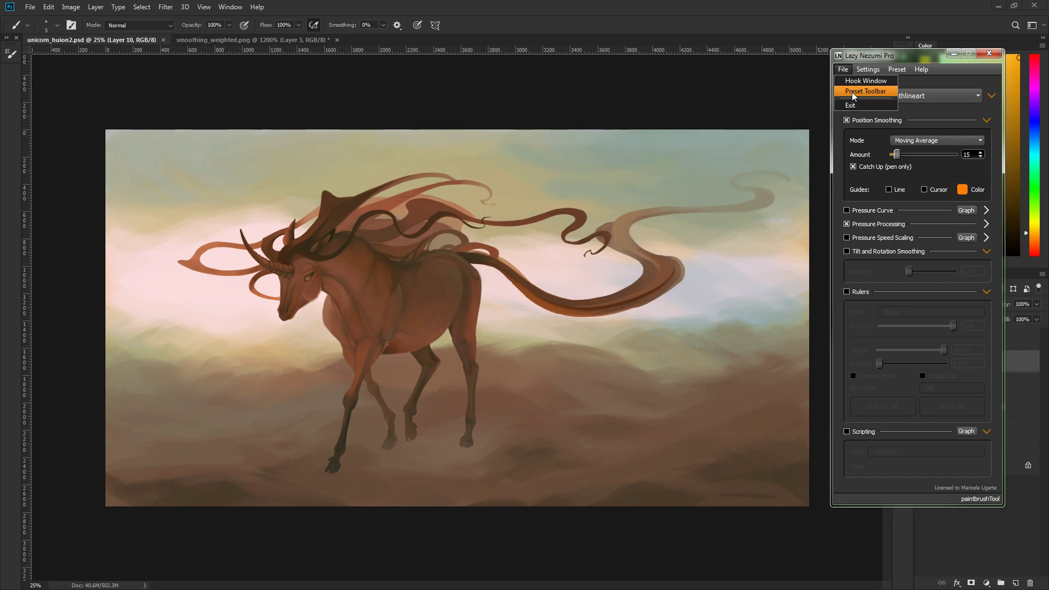
{"action": "left_click", "coordinate": [851, 92]}
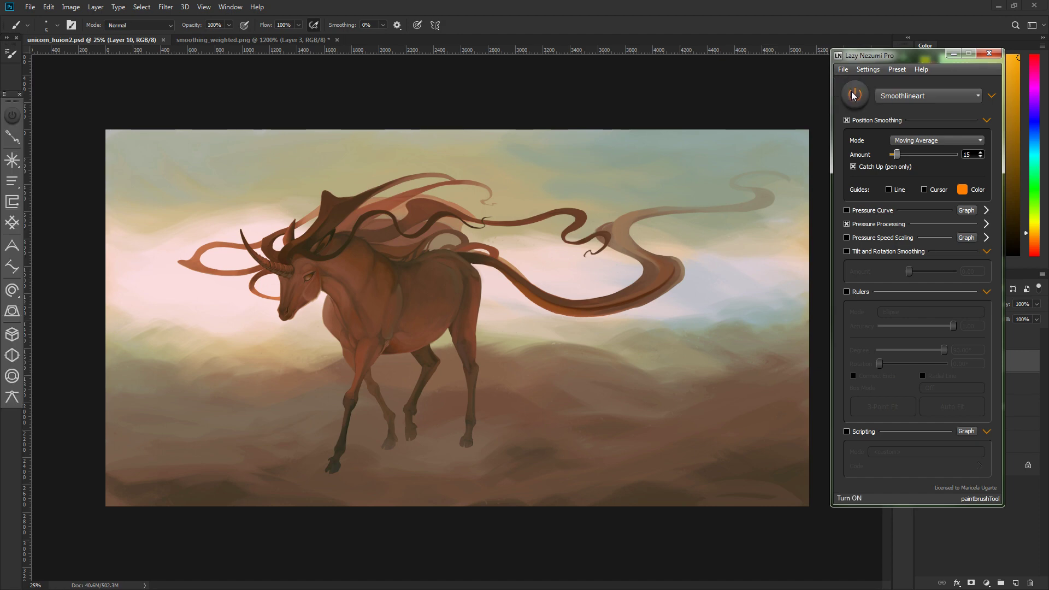
Cycle the preset toolbar through its two-column and horizontal layouts back to a single column, and move it slightly lower.
{"action": "left_click", "coordinate": [4, 97]}
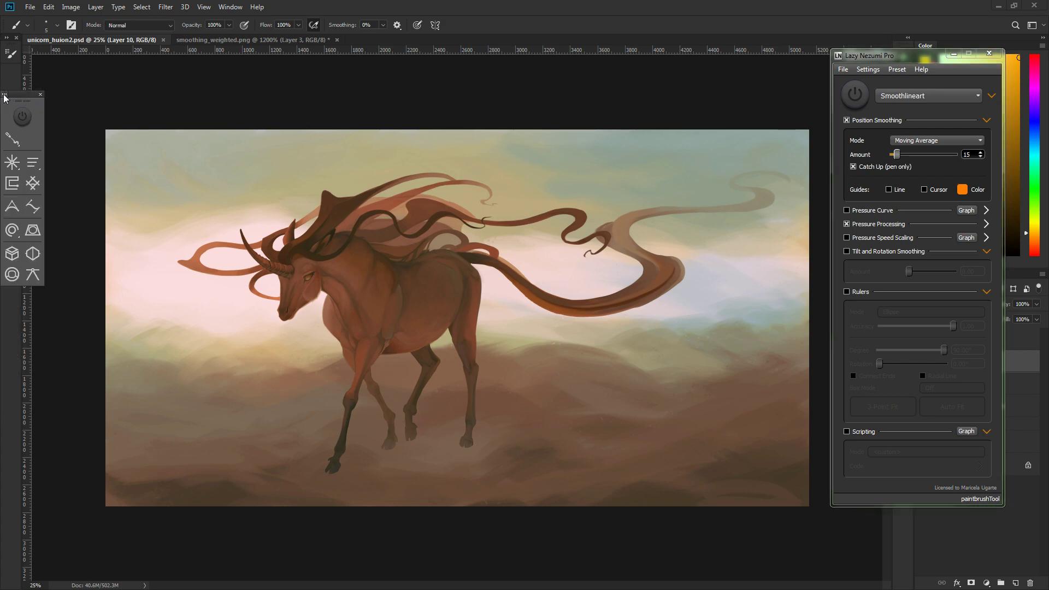
{"action": "left_click", "coordinate": [3, 97]}
{"action": "left_click", "coordinate": [4, 97]}
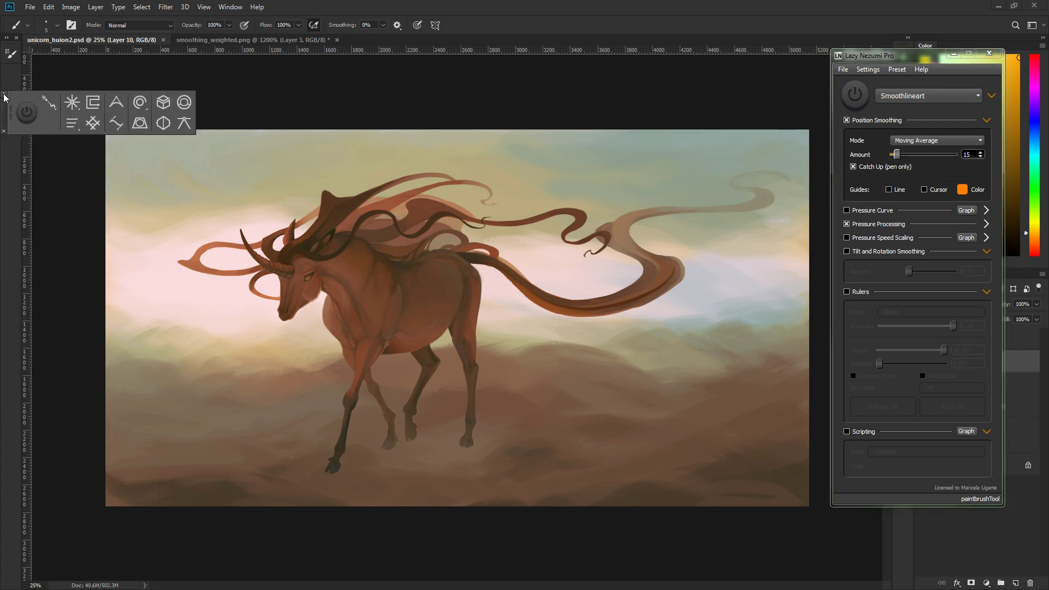
{"action": "left_click", "coordinate": [3, 97]}
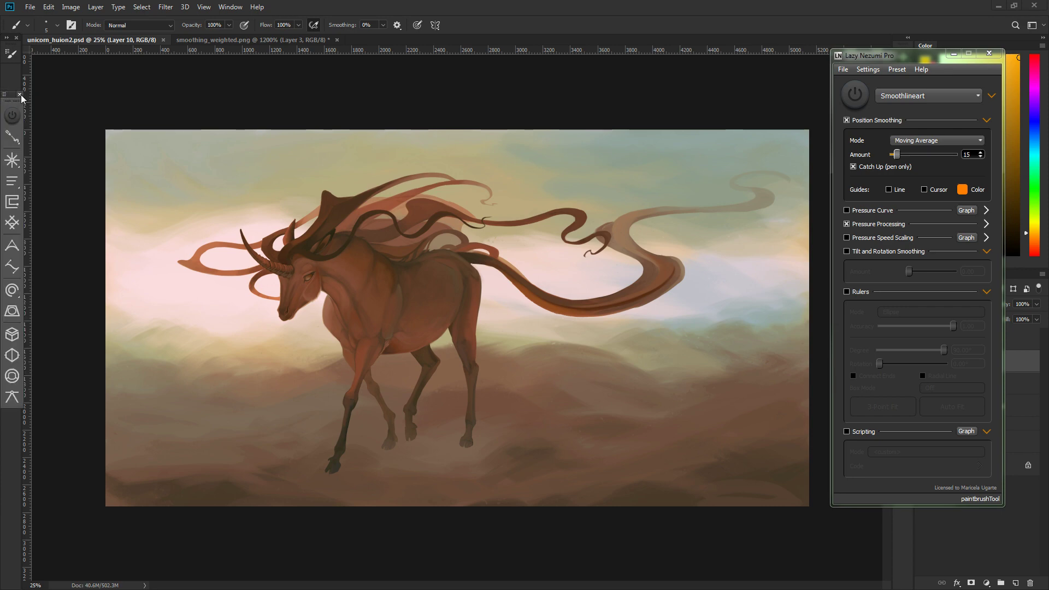
{"action": "mouse_move", "coordinate": [12, 104]}
{"action": "left_mouse_down"}
{"action": "mouse_move", "coordinate": [347, 140]}
{"action": "mouse_move", "coordinate": [559, 52]}
{"action": "mouse_move", "coordinate": [590, 67]}
{"action": "mouse_move", "coordinate": [573, 56]}
{"action": "mouse_move", "coordinate": [495, 171]}
{"action": "mouse_move", "coordinate": [66, 206]}
{"action": "mouse_move", "coordinate": [48, 128]}
{"action": "mouse_move", "coordinate": [12, 120]}
{"action": "left_mouse_up"}
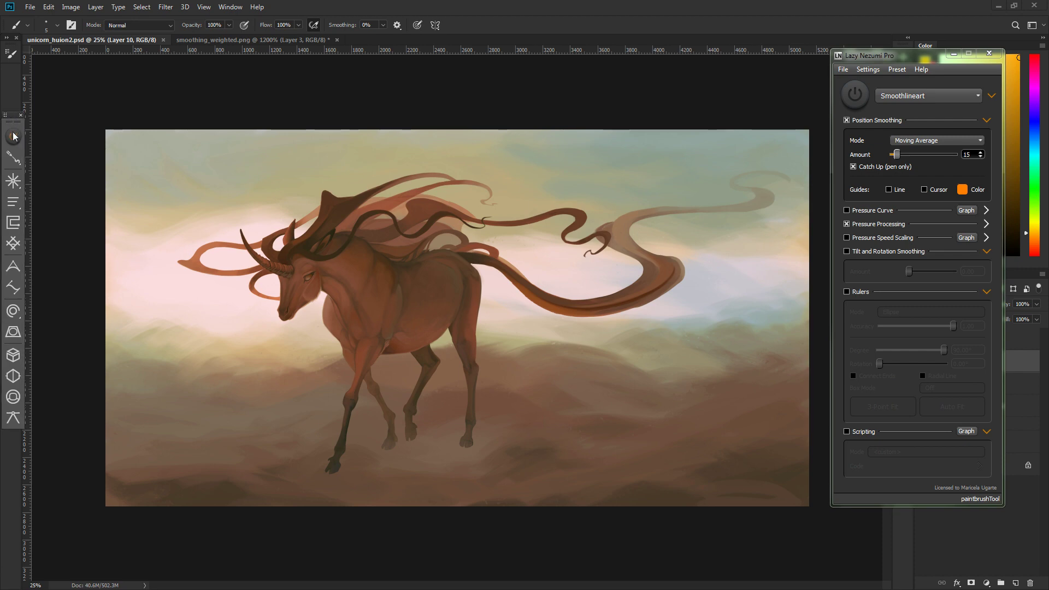
Expand the toolbar's preset groups, including the parallel and ellipse rulers, to view their variants.
{"action": "right_click", "coordinate": [18, 160]}
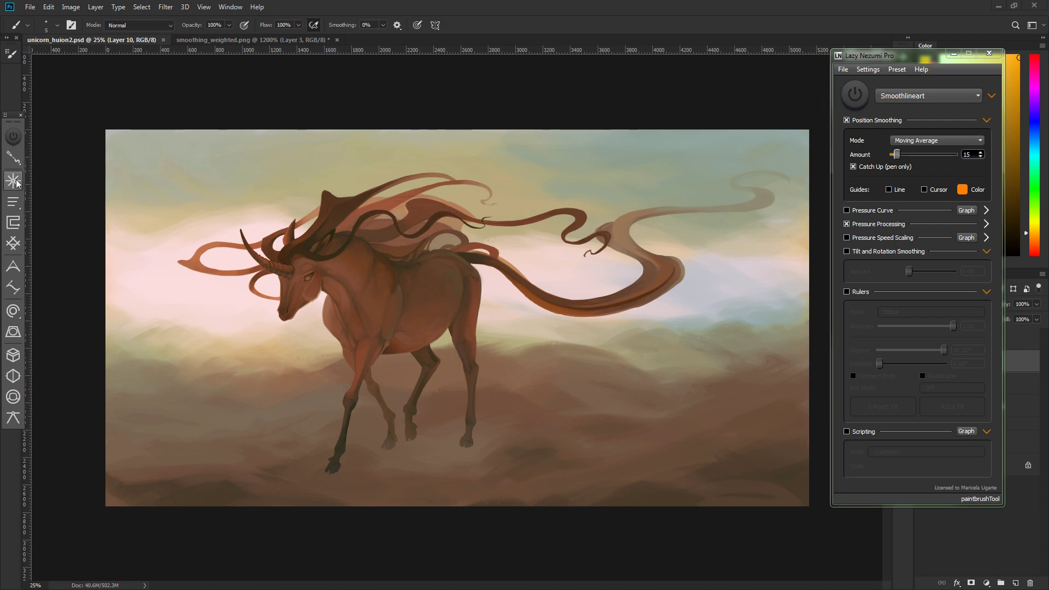
{"action": "right_click", "coordinate": [16, 182]}
{"action": "right_click", "coordinate": [15, 204]}
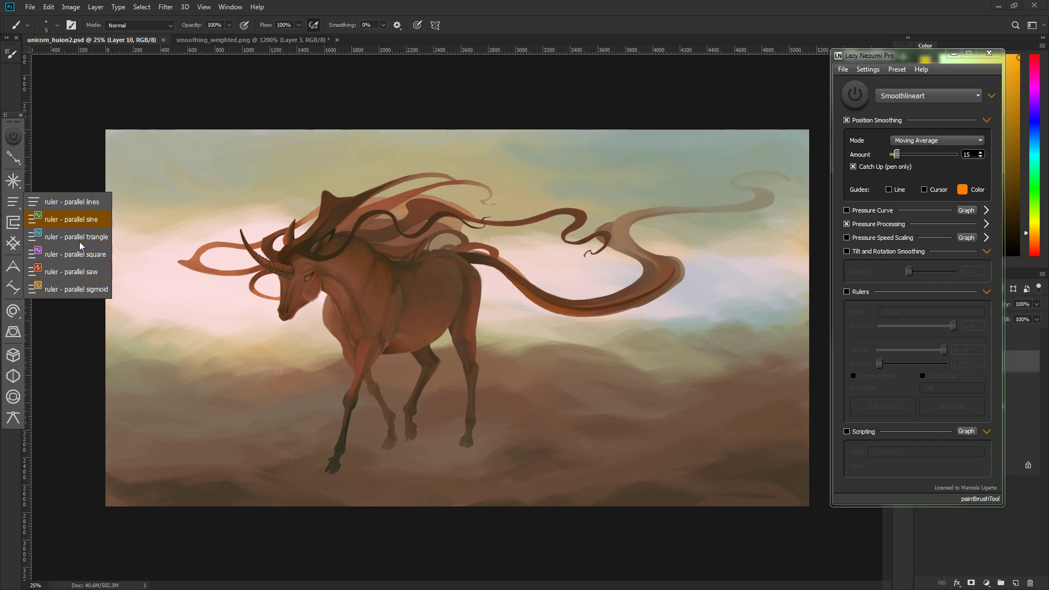
{"action": "right_click", "coordinate": [17, 314]}
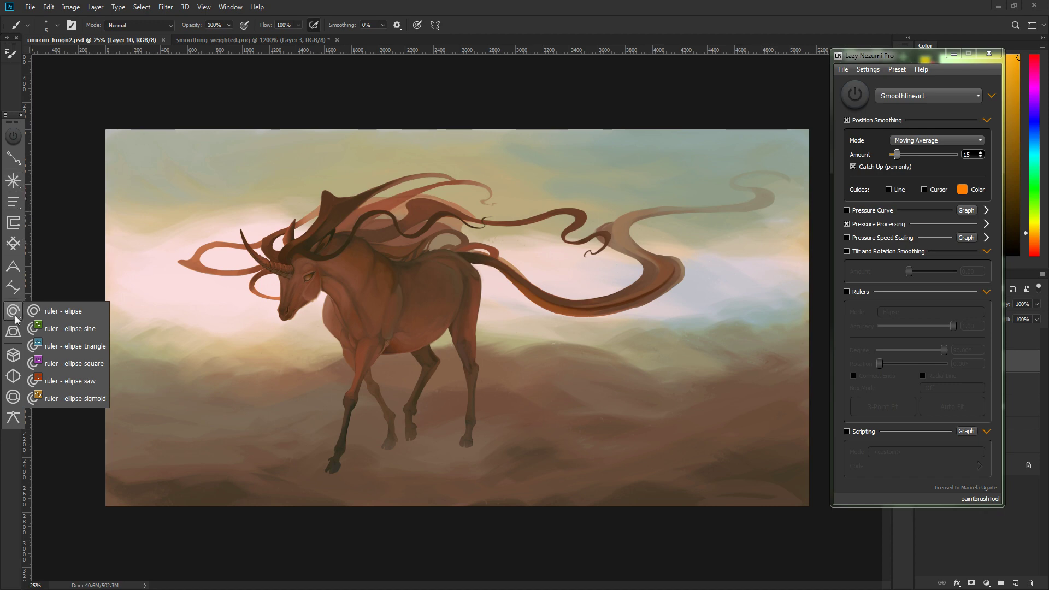
Close the open preset group, return to the painting and move the preset toolbar slightly higher.
{"action": "left_click", "coordinate": [507, 21]}
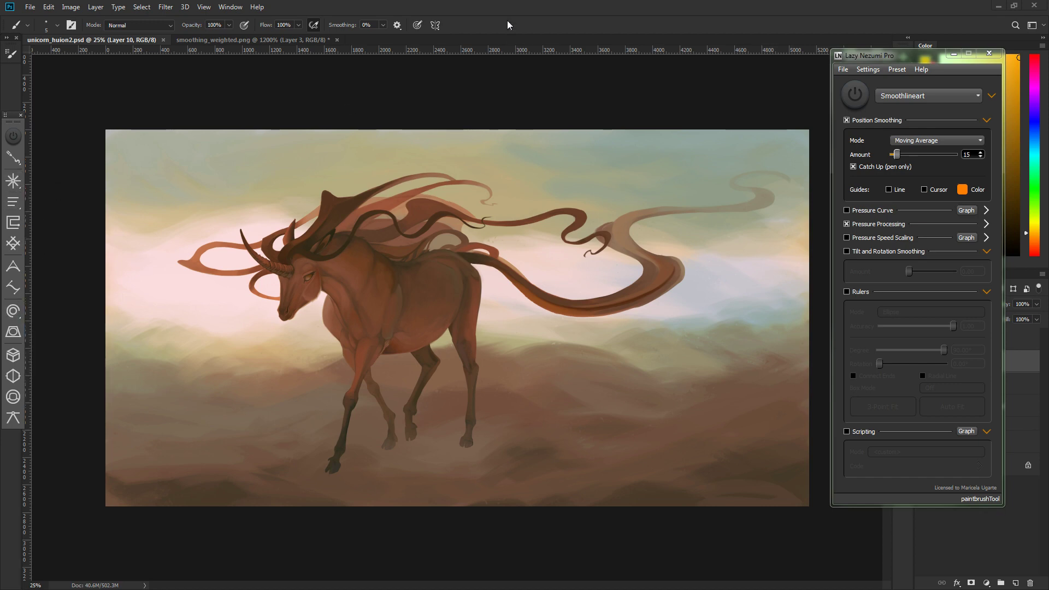
{"action": "left_click", "coordinate": [507, 21]}
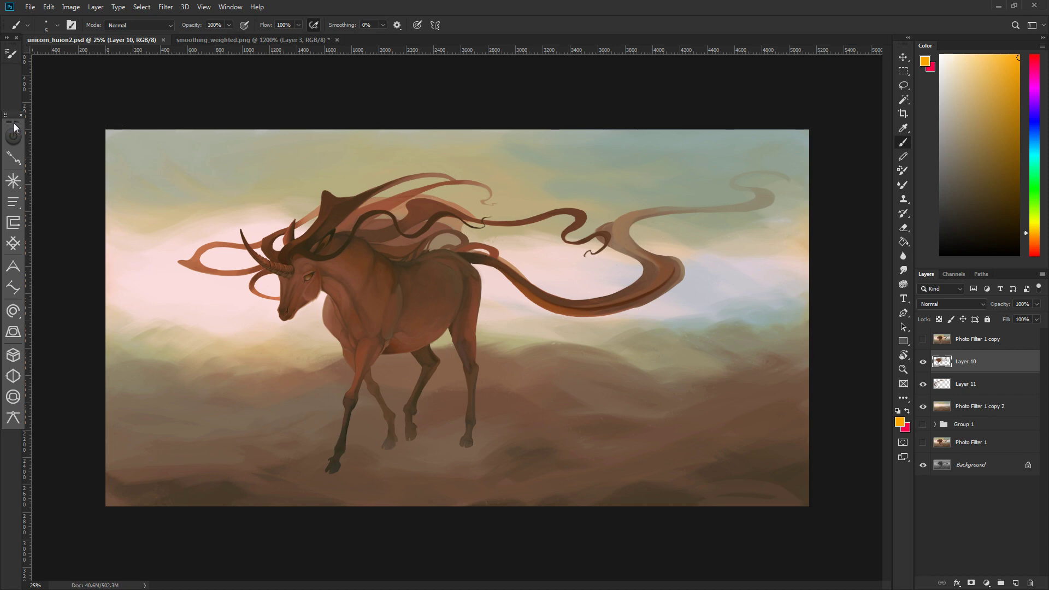
{"action": "left_click_drag", "start_coordinate": [14, 127], "coordinate": [15, 114]}
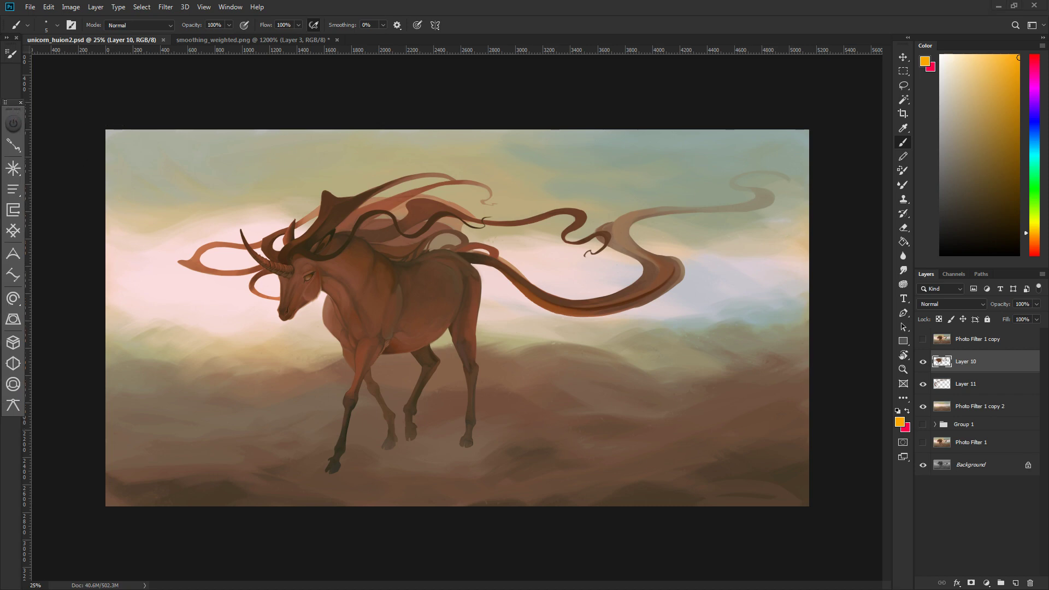
Enable Open Group on Hover for the Lazy Nezumi Pro toolbar and try it on the toolbar's preset groups.
{"action": "key", "text": "alt+Tab"}
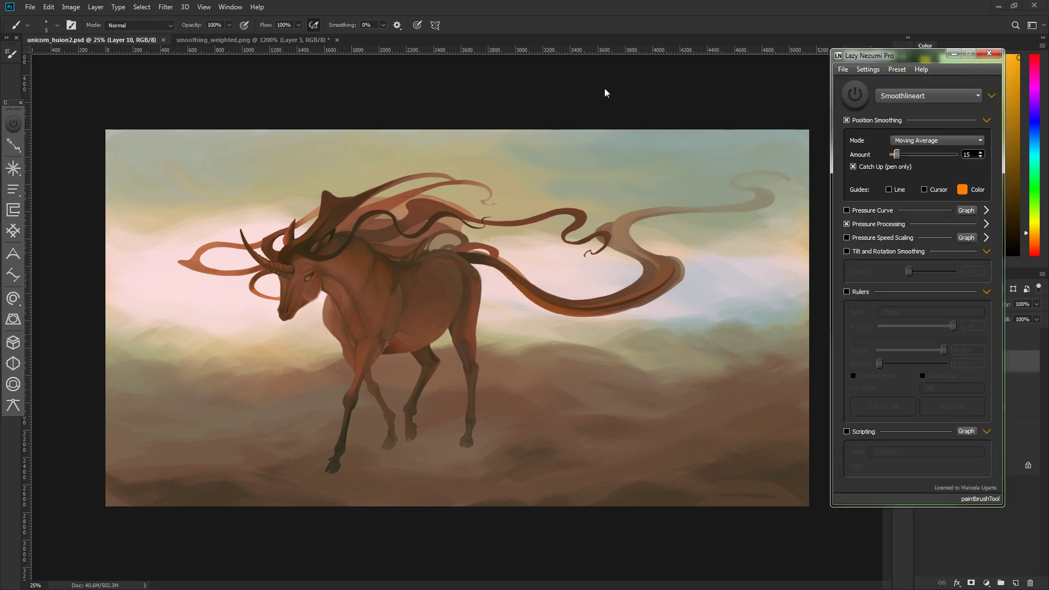
{"action": "left_click", "coordinate": [866, 70]}
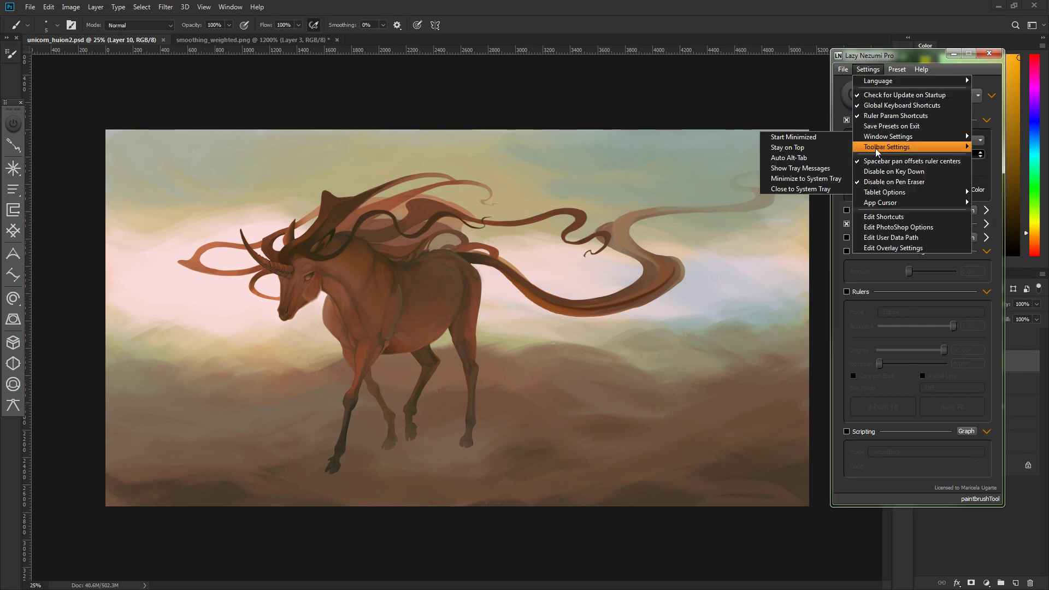
{"action": "mouse_move", "coordinate": [875, 149]}
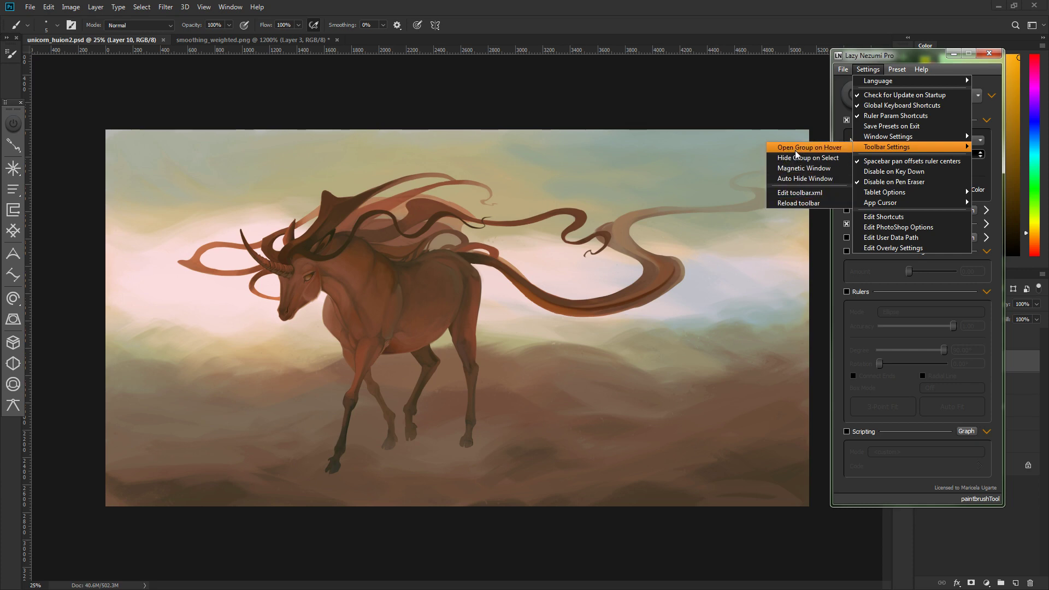
{"action": "left_click", "coordinate": [825, 147]}
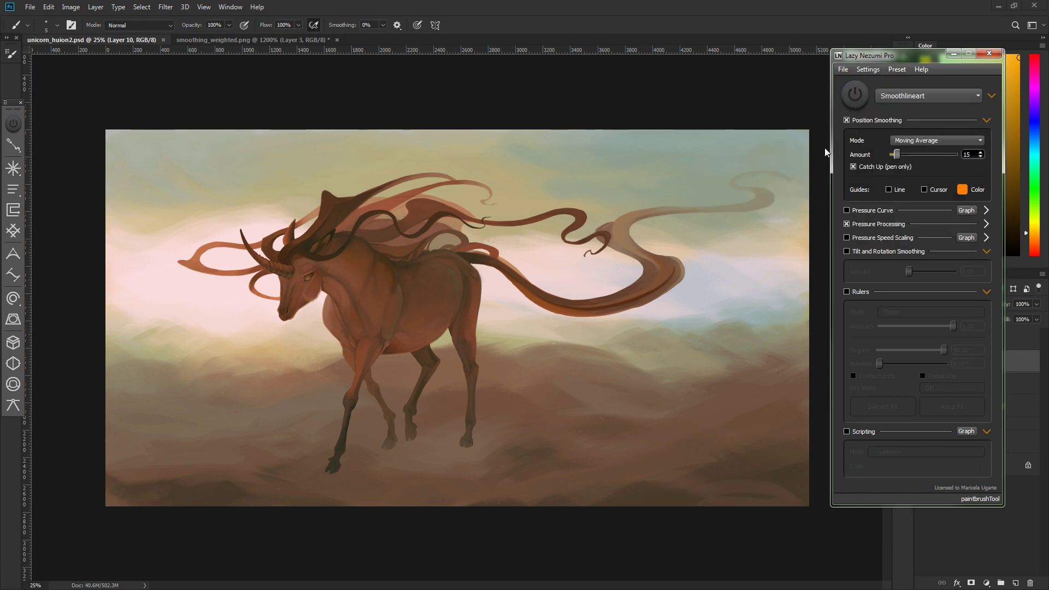
{"action": "mouse_move", "coordinate": [15, 147]}
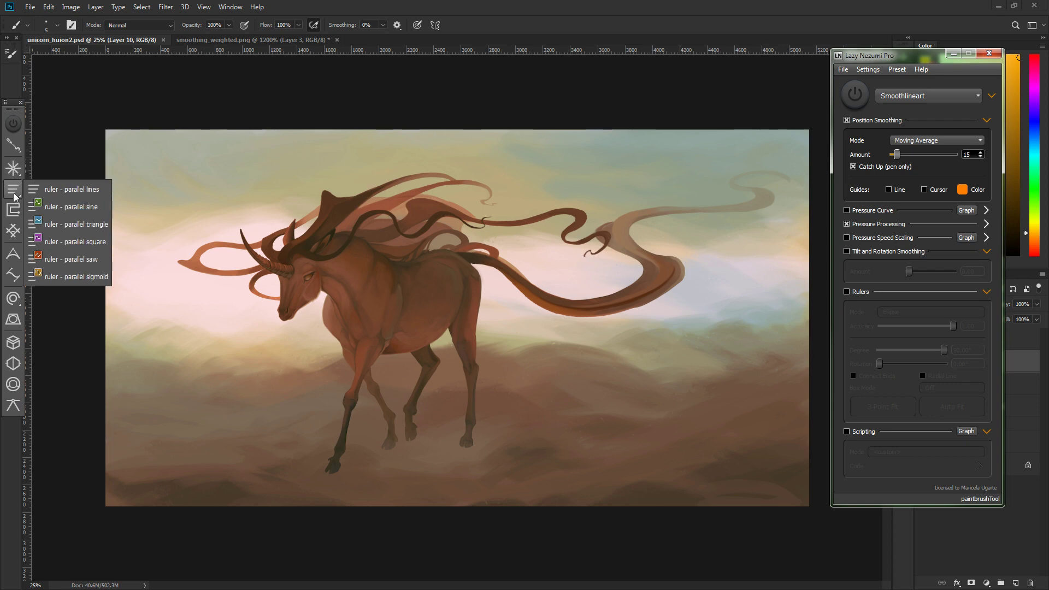
Try the smoothing - subtle and smoothing - pulled string presets from the smoothing group.
{"action": "left_click", "coordinate": [863, 69]}
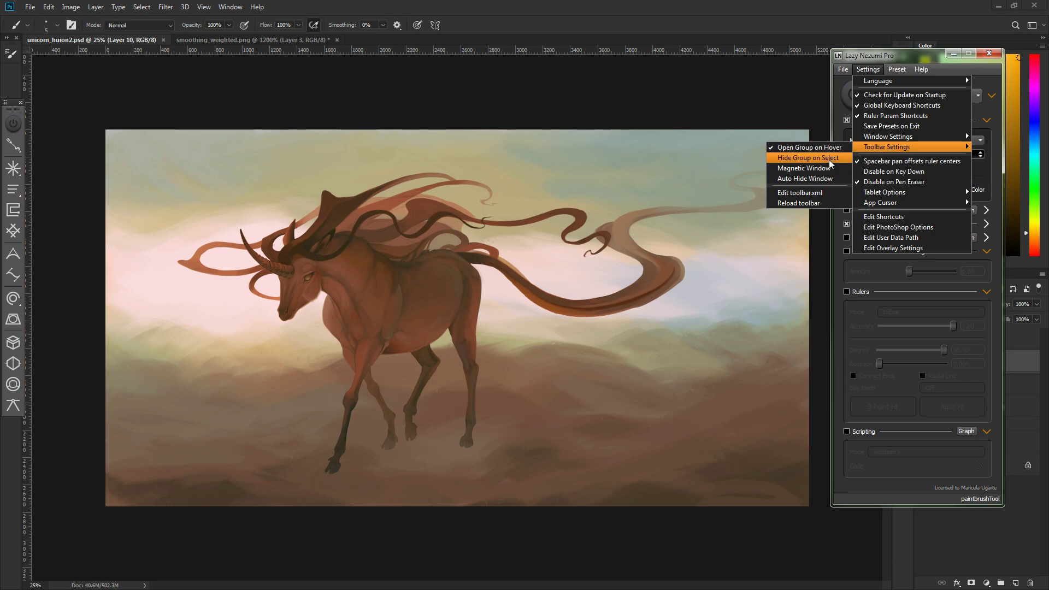
{"action": "left_click", "coordinate": [27, 145]}
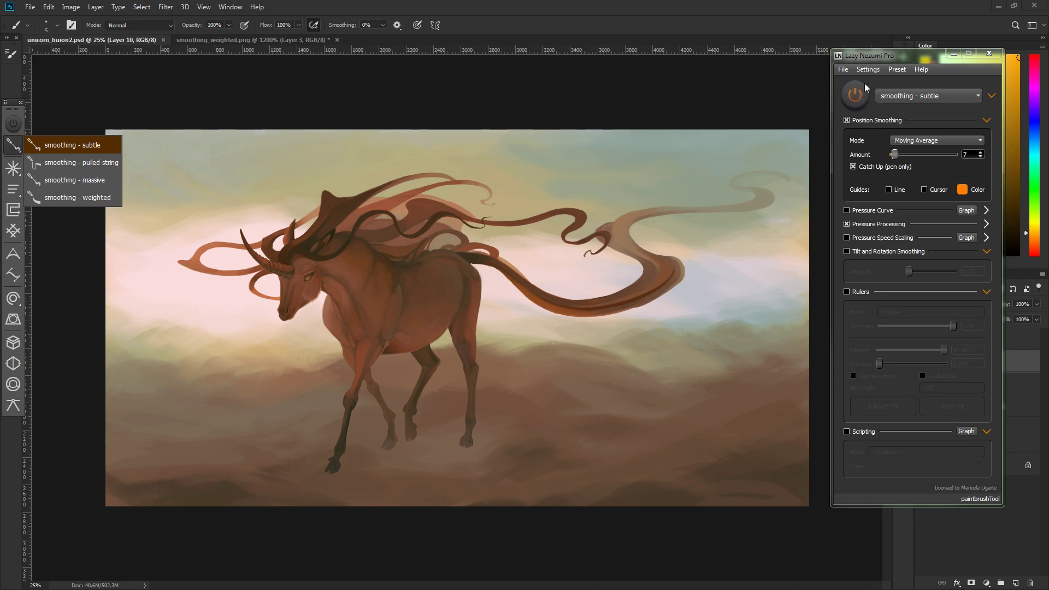
{"action": "left_click", "coordinate": [868, 70]}
{"action": "mouse_move", "coordinate": [894, 155]}
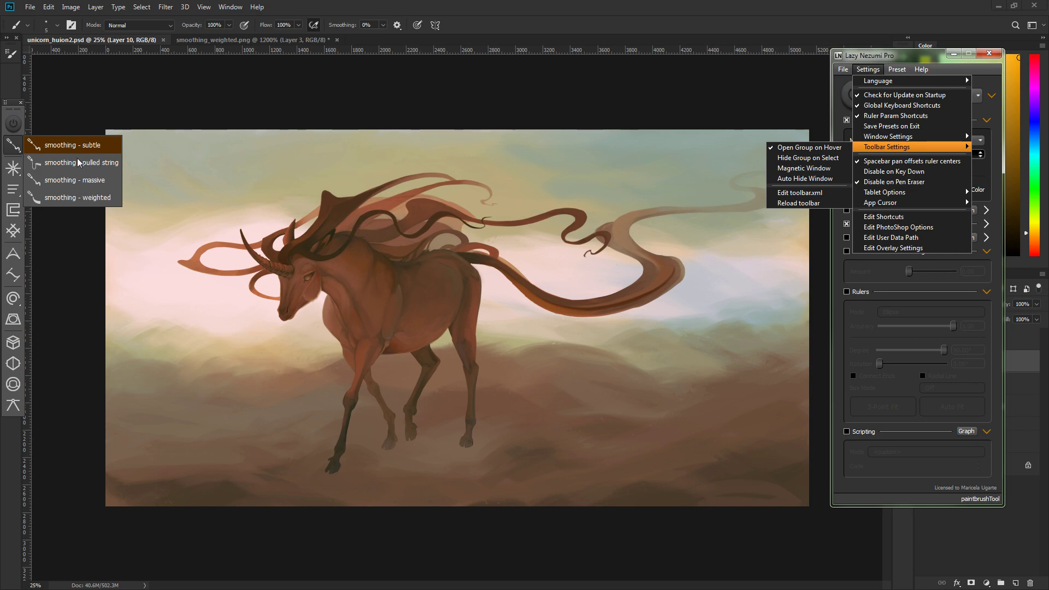
{"action": "left_click", "coordinate": [90, 169]}
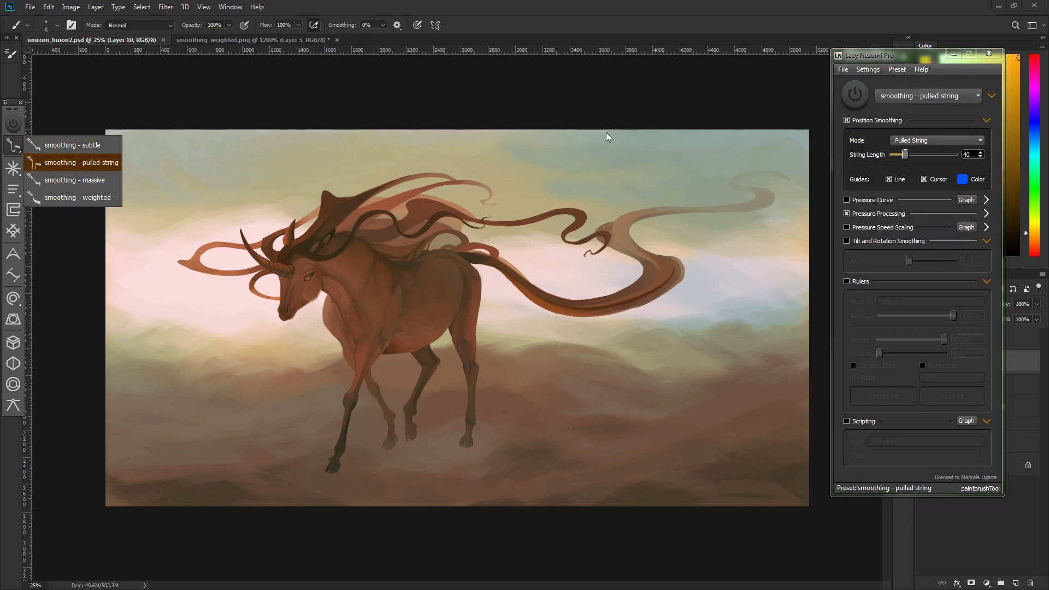
Enable Hide Group on Select for the toolbar and choose the smoothing - massive preset.
{"action": "left_click", "coordinate": [868, 70]}
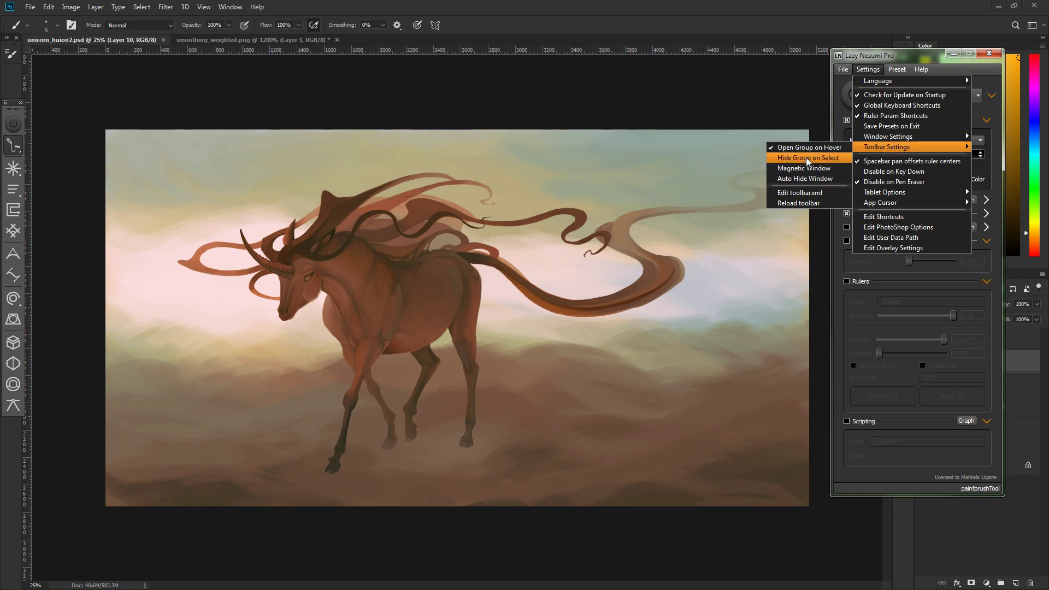
{"action": "left_click", "coordinate": [540, 145]}
{"action": "left_click", "coordinate": [15, 149]}
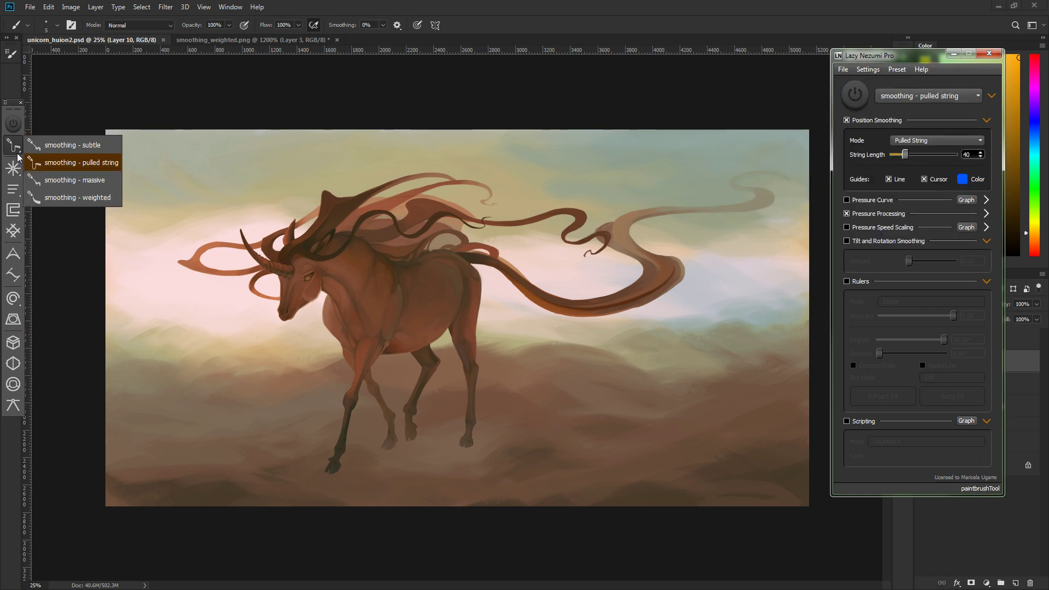
{"action": "left_click", "coordinate": [64, 184]}
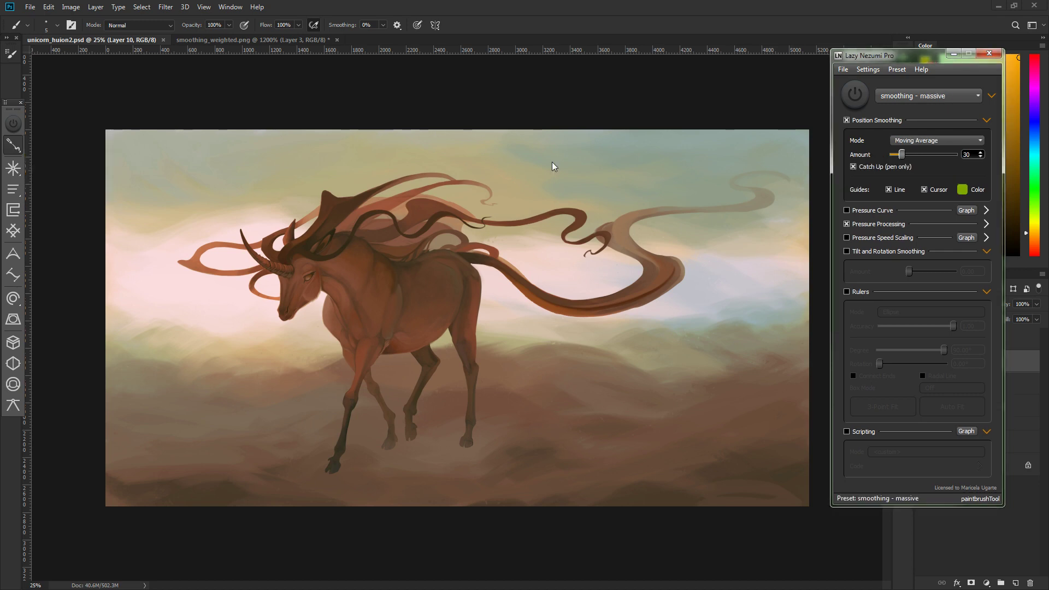
Enable Magnetic Window for the toolbar, move the toolbar over the painting and snap it back to the screen edge.
{"action": "left_click", "coordinate": [868, 69]}
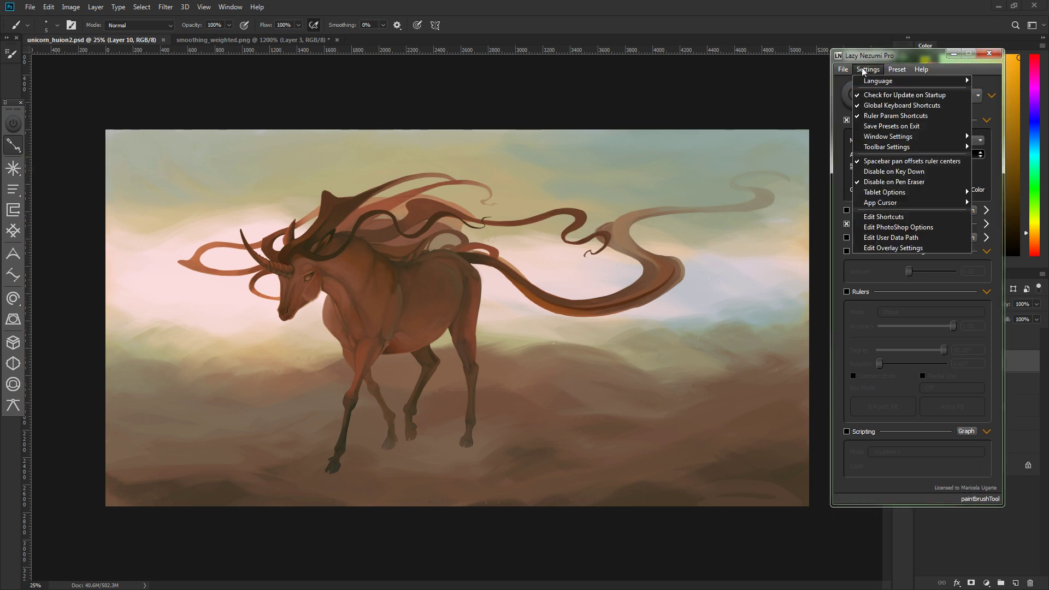
{"action": "mouse_move", "coordinate": [853, 149]}
{"action": "left_click", "coordinate": [812, 169]}
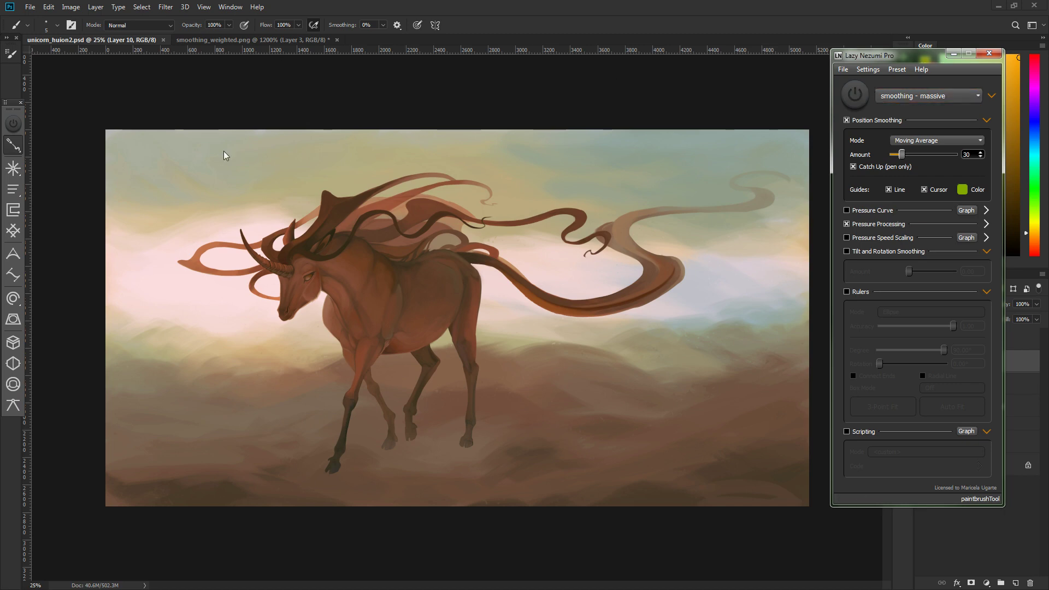
{"action": "left_click_drag", "start_coordinate": [17, 110], "coordinate": [200, 281]}
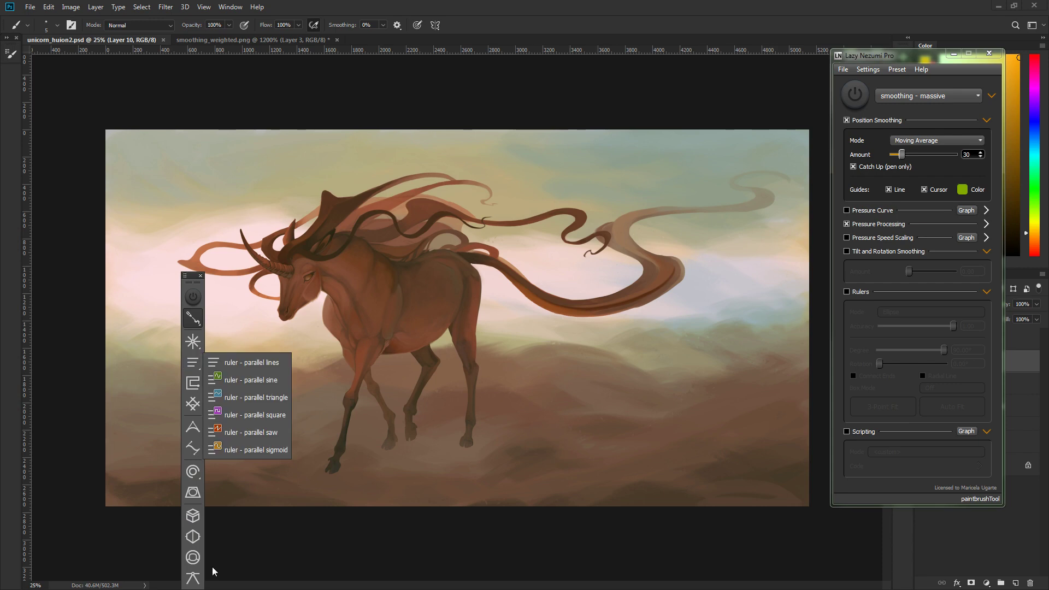
{"action": "left_click_drag", "start_coordinate": [199, 281], "coordinate": [22, 115]}
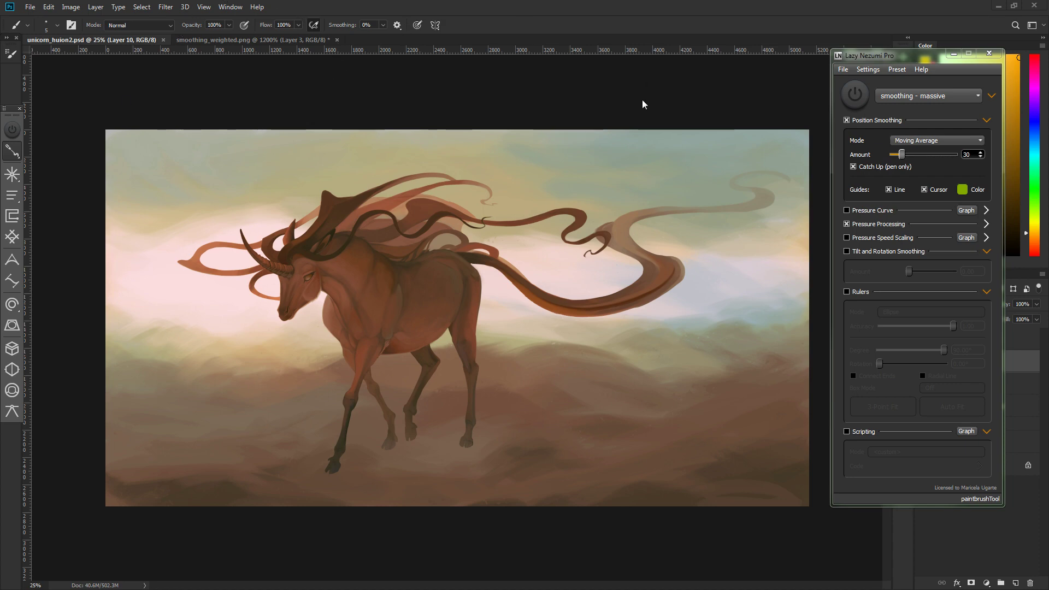
Turn off Magnetic Window and move the preset toolbar away from the screen edge, beside the painting.
{"action": "left_click", "coordinate": [868, 70]}
{"action": "mouse_move", "coordinate": [885, 153]}
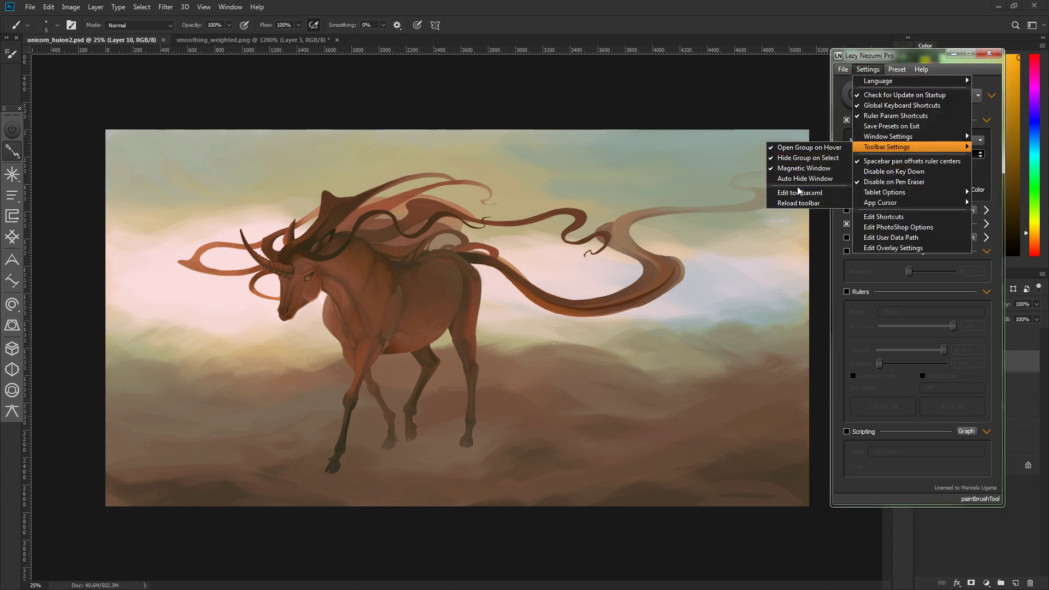
{"action": "left_click", "coordinate": [802, 170]}
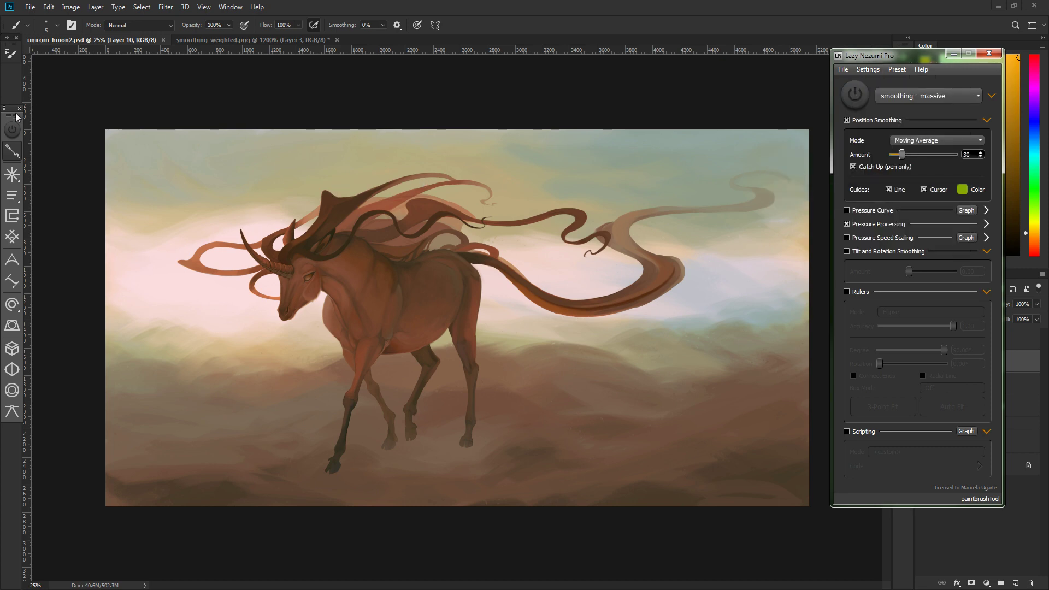
{"action": "left_click_drag", "start_coordinate": [18, 113], "coordinate": [102, 107]}
Enable Magnetic Window in the toolbar settings again and snap the preset toolbar back to the screen edge.
{"action": "left_click", "coordinate": [867, 70]}
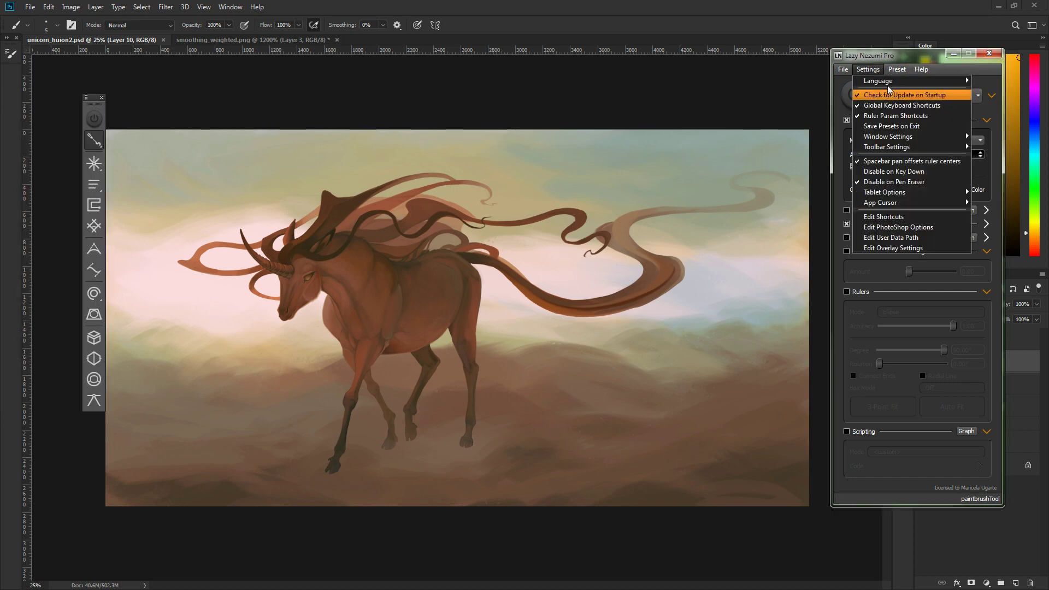
{"action": "mouse_move", "coordinate": [918, 146]}
{"action": "left_click", "coordinate": [805, 170]}
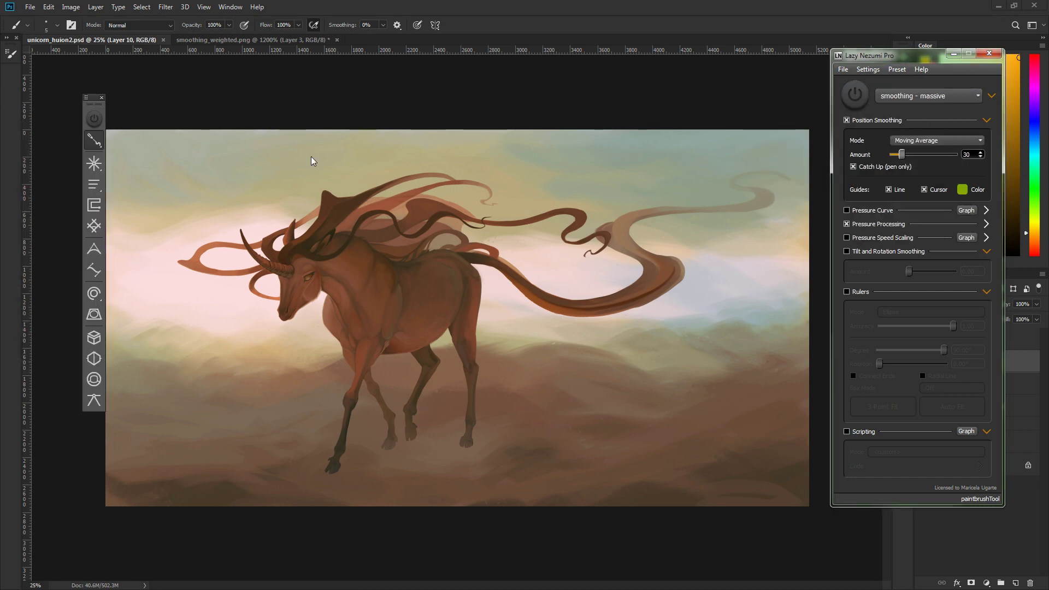
{"action": "left_click_drag", "start_coordinate": [87, 100], "coordinate": [11, 109]}
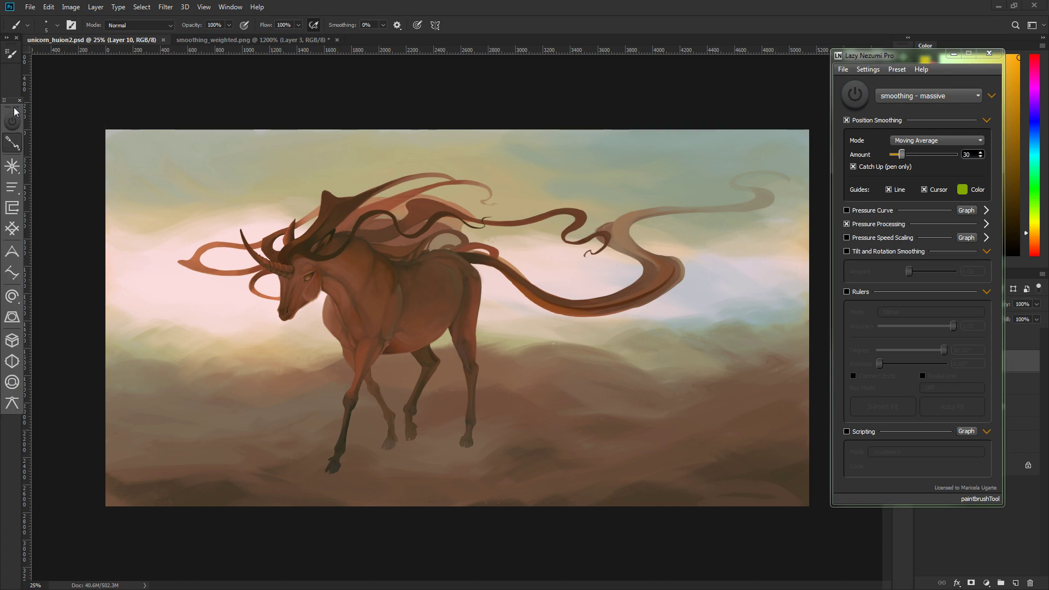
Enable Auto Hide Window for the preset toolbar.
{"action": "left_click", "coordinate": [868, 69]}
{"action": "mouse_move", "coordinate": [918, 146]}
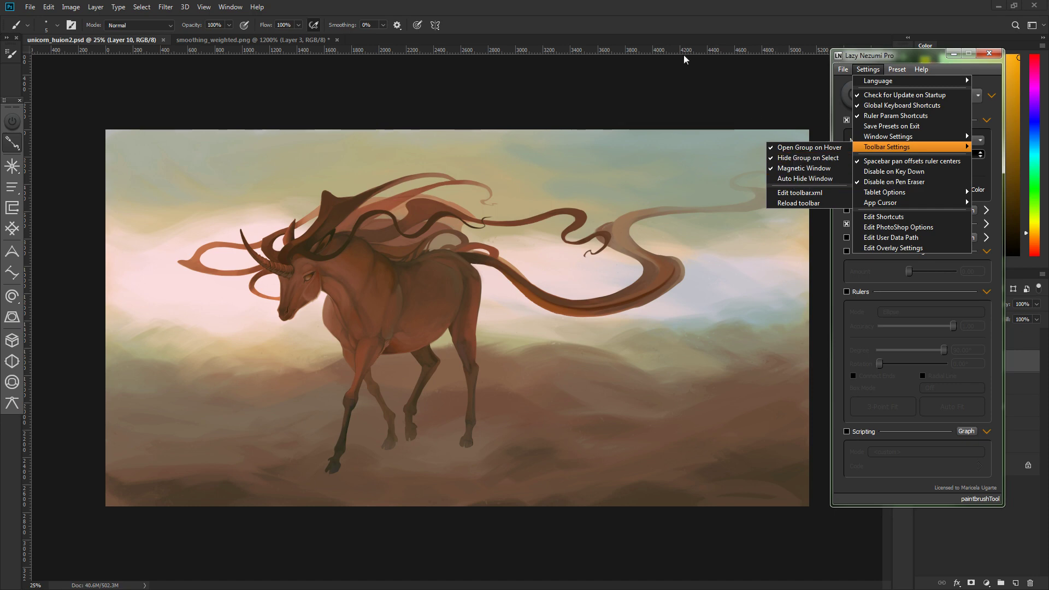
{"action": "left_click", "coordinate": [804, 183]}
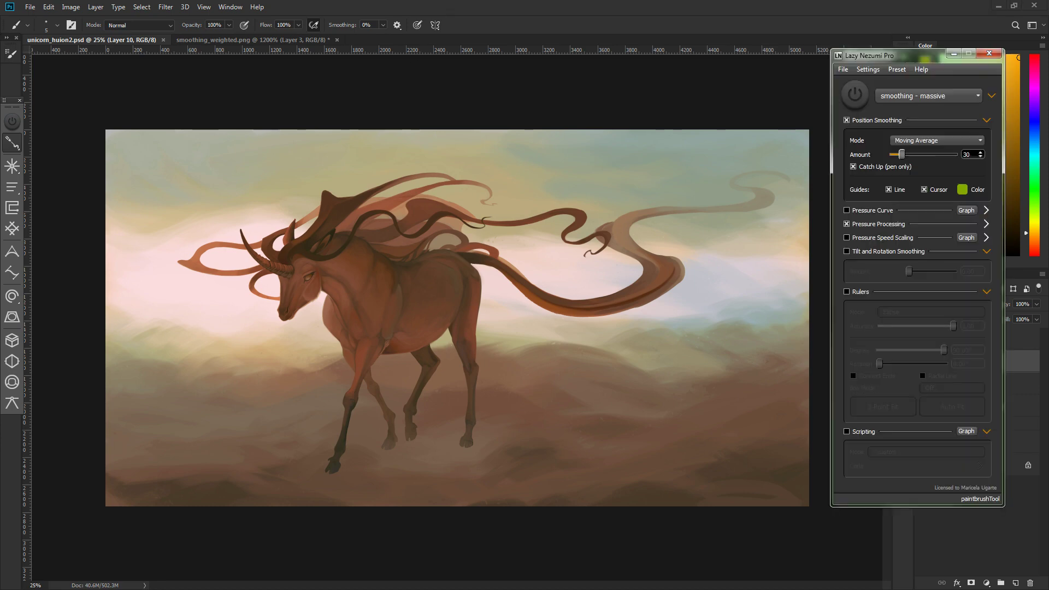
{"action": "left_click", "coordinate": [866, 69]}
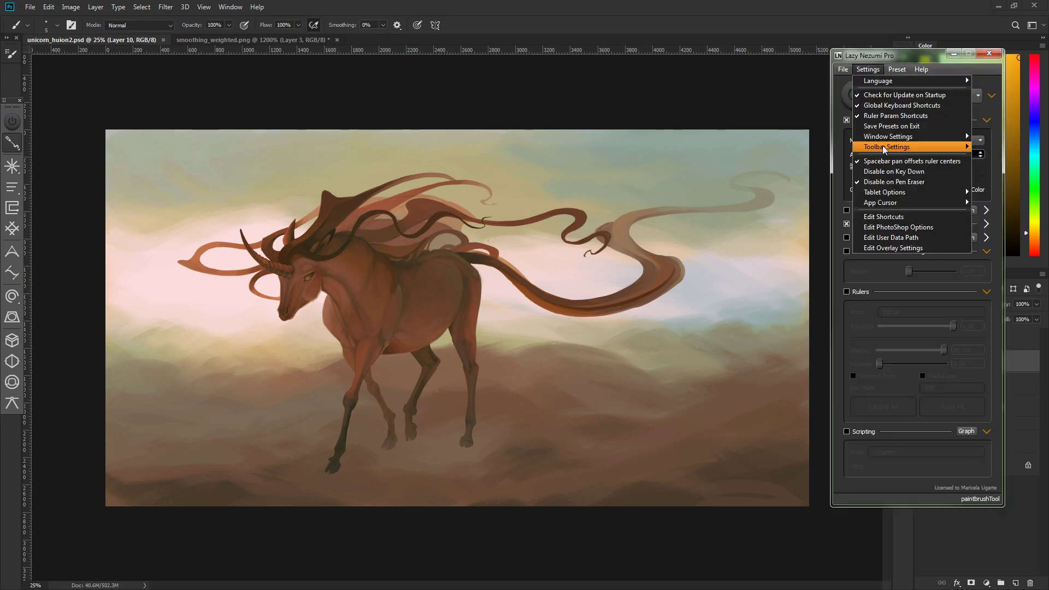
{"action": "mouse_move", "coordinate": [887, 147]}
{"action": "left_click", "coordinate": [806, 180]}
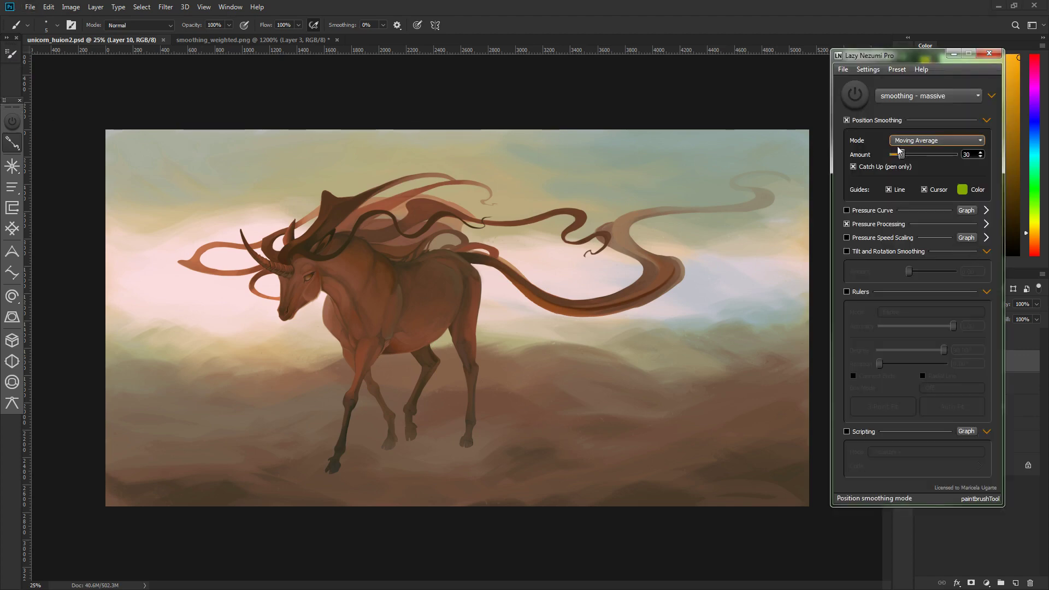
Open toolbar.xml from the toolbar settings, highlight its file path in the browser and minimize the browser window.
{"action": "left_click", "coordinate": [868, 69]}
{"action": "mouse_move", "coordinate": [885, 148]}
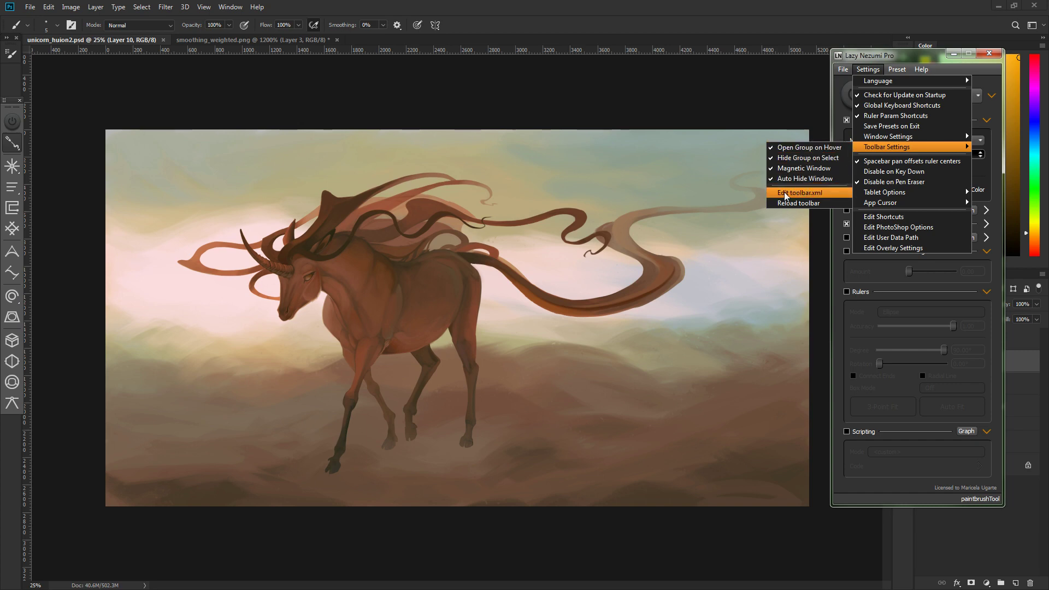
{"action": "left_click", "coordinate": [808, 195]}
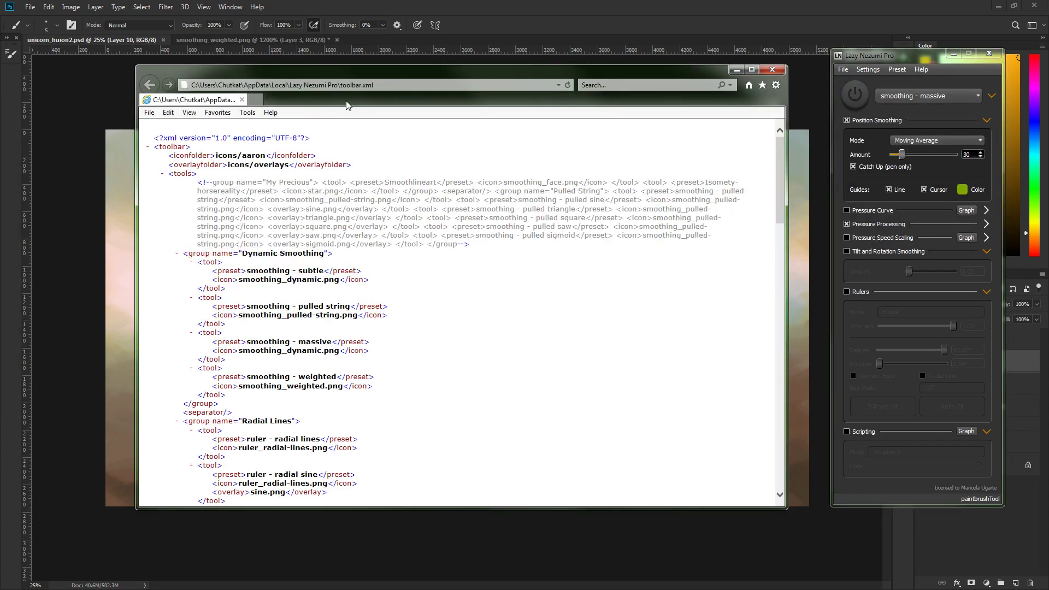
{"action": "left_click", "coordinate": [228, 87]}
{"action": "left_click", "coordinate": [197, 85]}
{"action": "left_click_drag", "start_coordinate": [198, 85], "coordinate": [361, 82]}
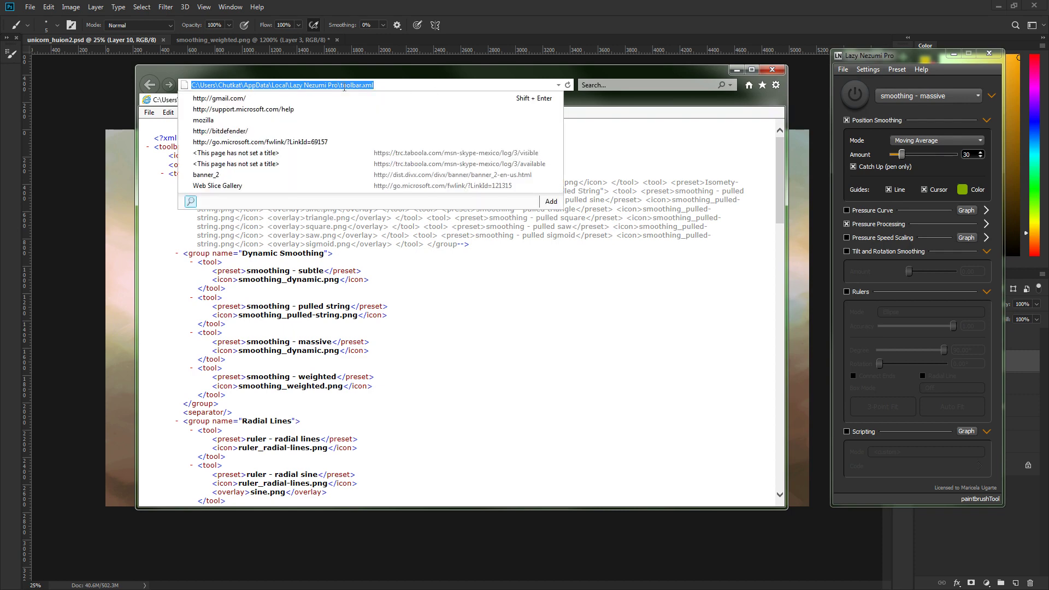
{"action": "left_click", "coordinate": [737, 70]}
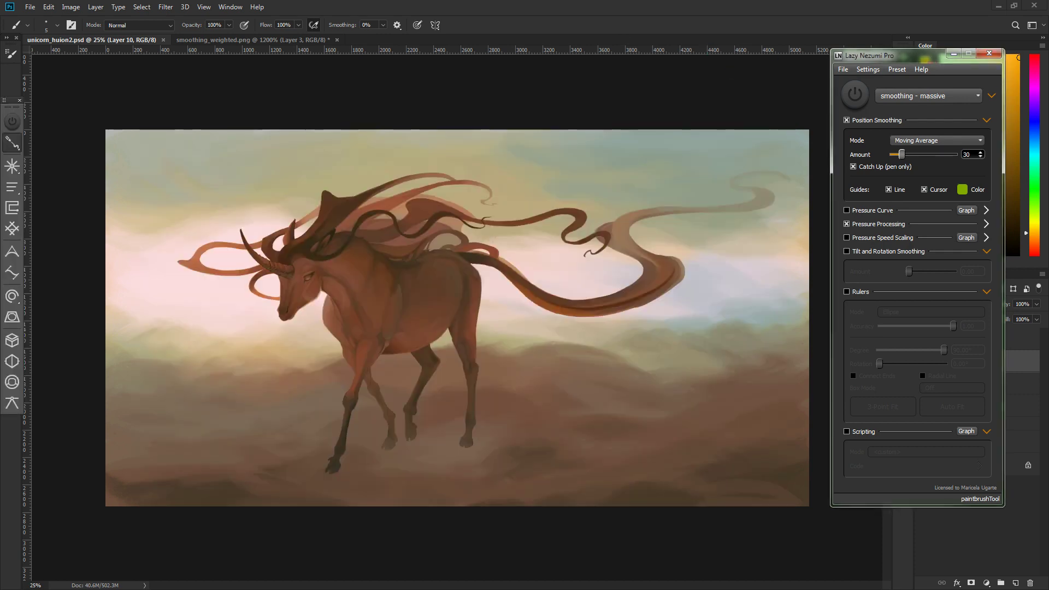
Switch to toolbar.xml in Notepad++ and look through its preset groups and tool entries.
{"action": "key", "text": "alt+Tab"}
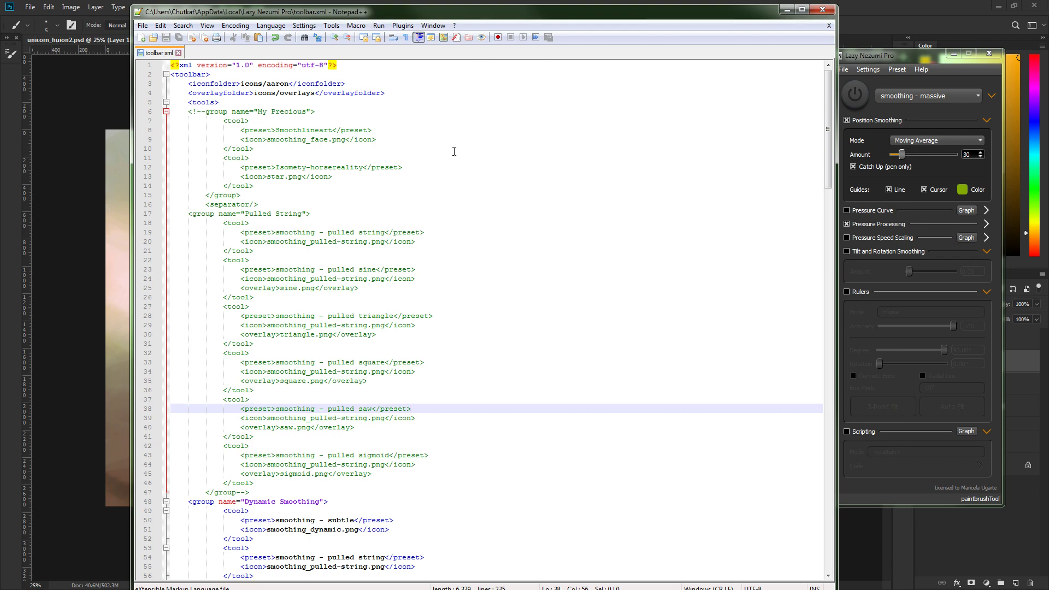
{"action": "scroll", "coordinate": [361, 284], "scroll_direction": "down", "scroll_amount": 13}
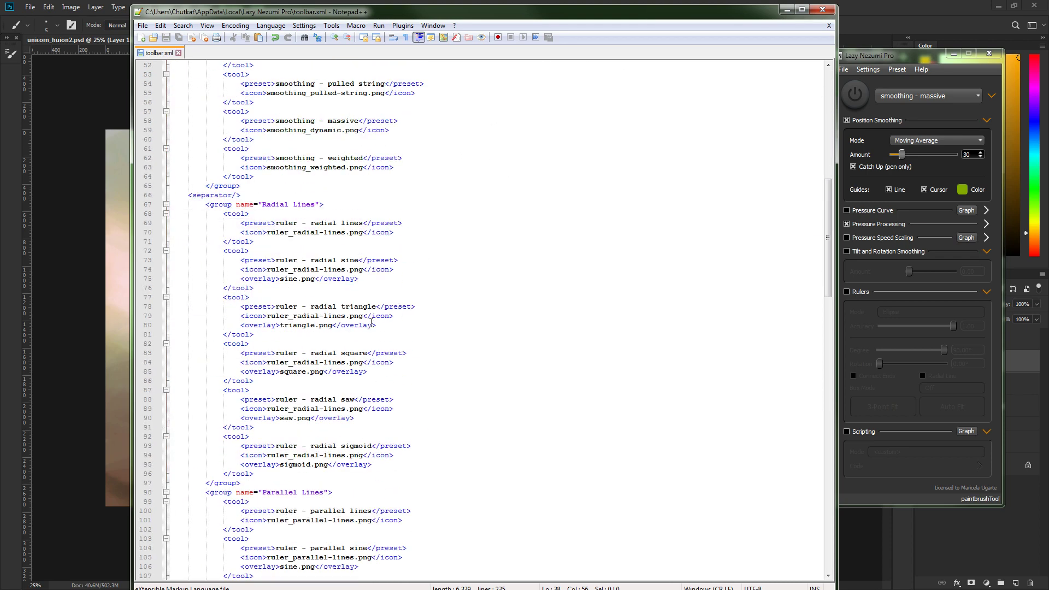
{"action": "scroll", "coordinate": [366, 312], "scroll_direction": "up", "scroll_amount": 13}
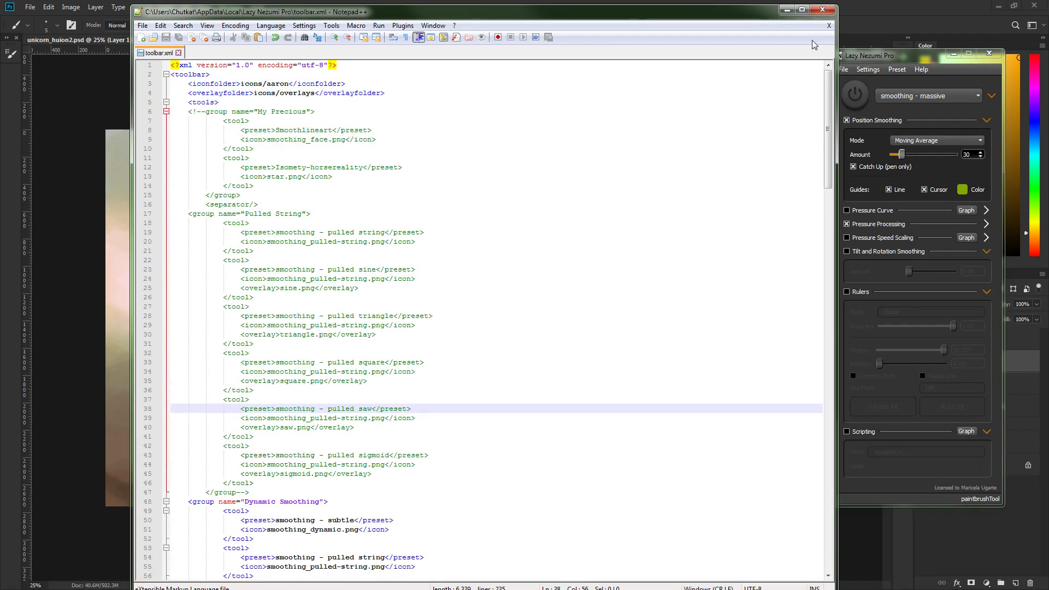
{"action": "left_click", "coordinate": [802, 10]}
{"action": "double_click", "coordinate": [992, 8]}
{"action": "left_click", "coordinate": [323, 167]}
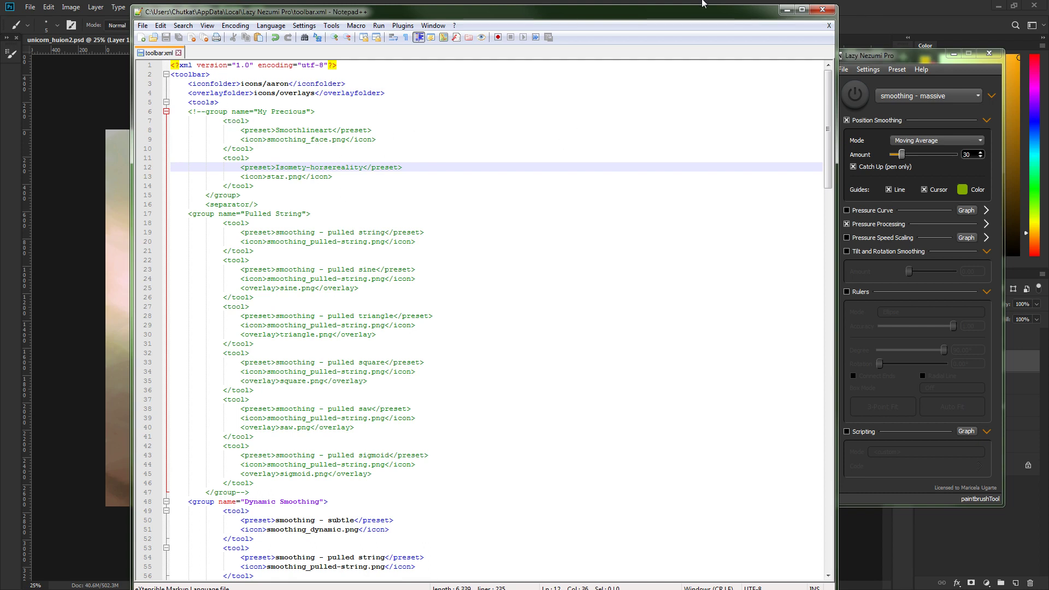
Turn off Auto Hide Window for the preset toolbar.
{"action": "left_click", "coordinate": [868, 69]}
{"action": "mouse_move", "coordinate": [929, 147]}
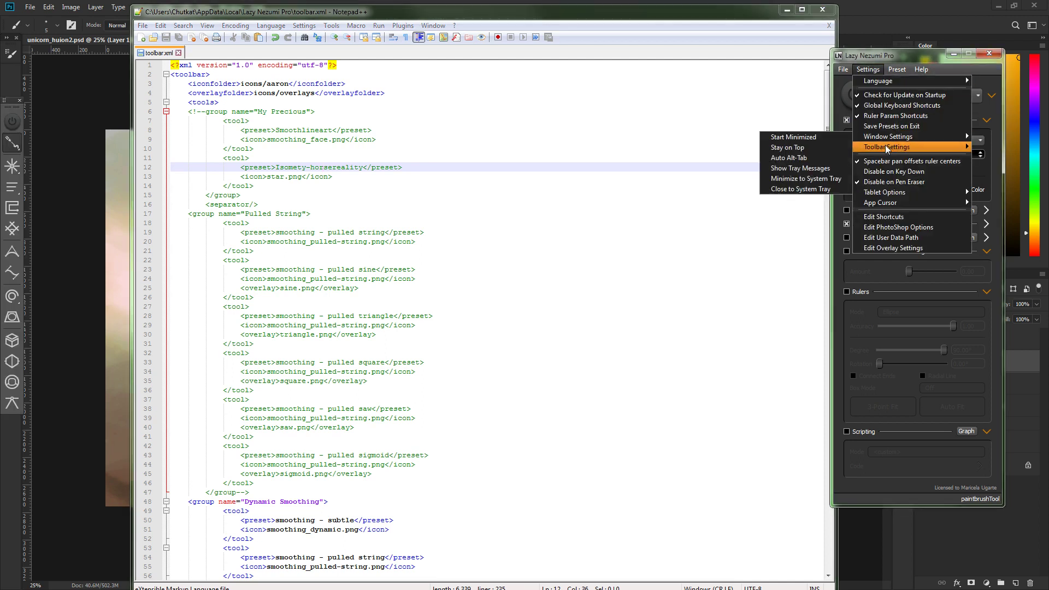
{"action": "left_click", "coordinate": [798, 178]}
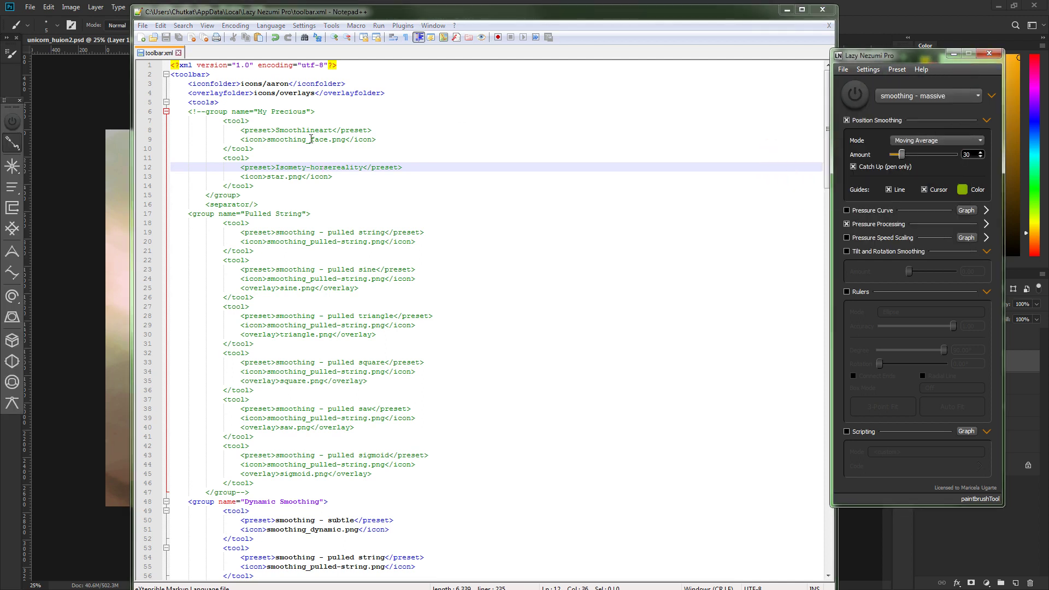
Compare the toolbar's smoothing and radial lines groups with their group, tool and separator entries in toolbar.xml.
{"action": "left_click", "coordinate": [267, 104]}
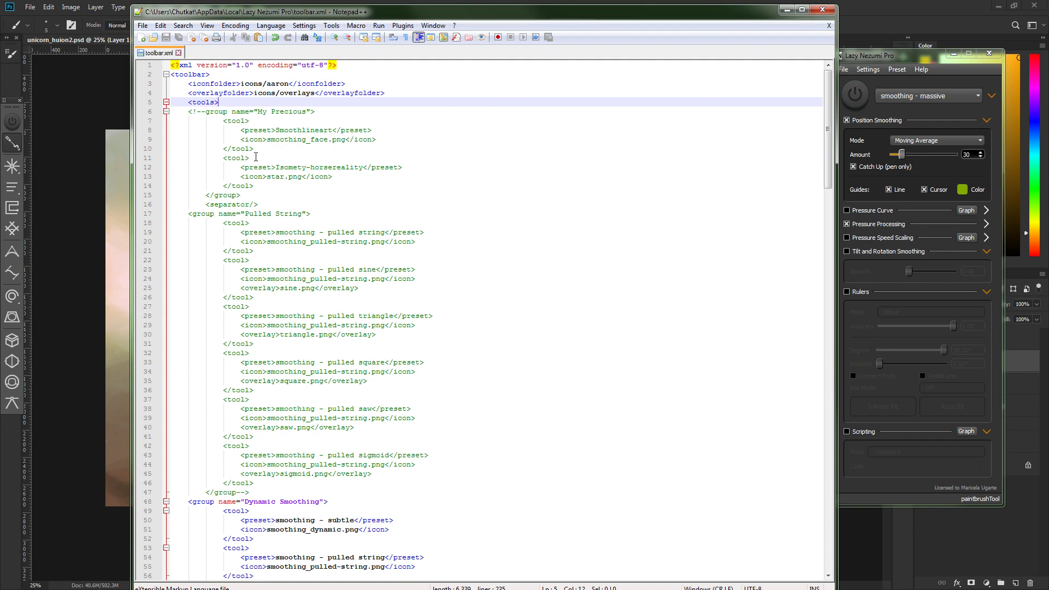
{"action": "left_click", "coordinate": [319, 242]}
{"action": "scroll", "coordinate": [319, 229], "scroll_direction": "down", "scroll_amount": 12}
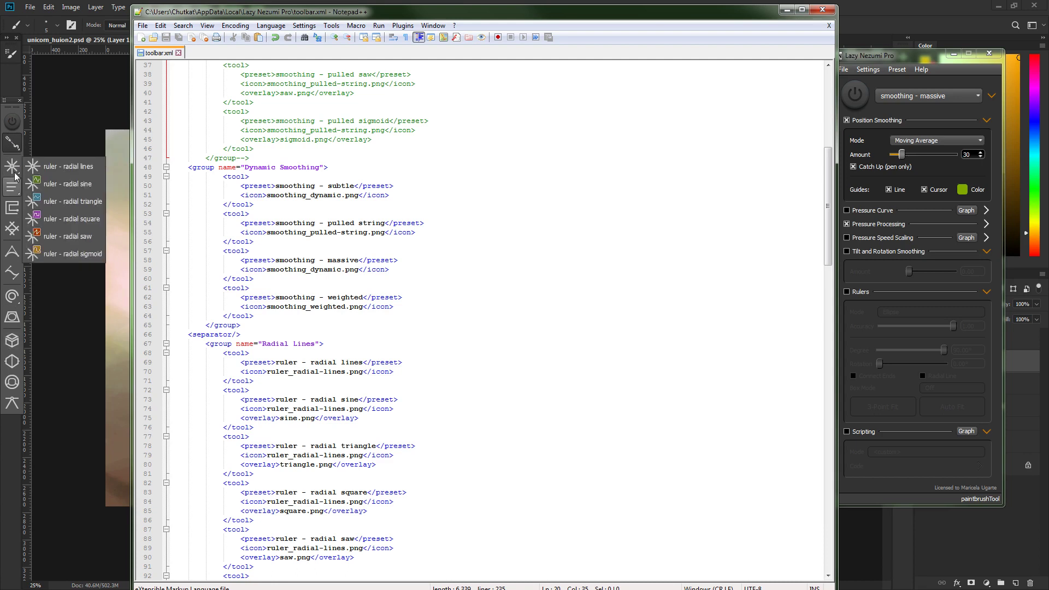
{"action": "mouse_move", "coordinate": [13, 144]}
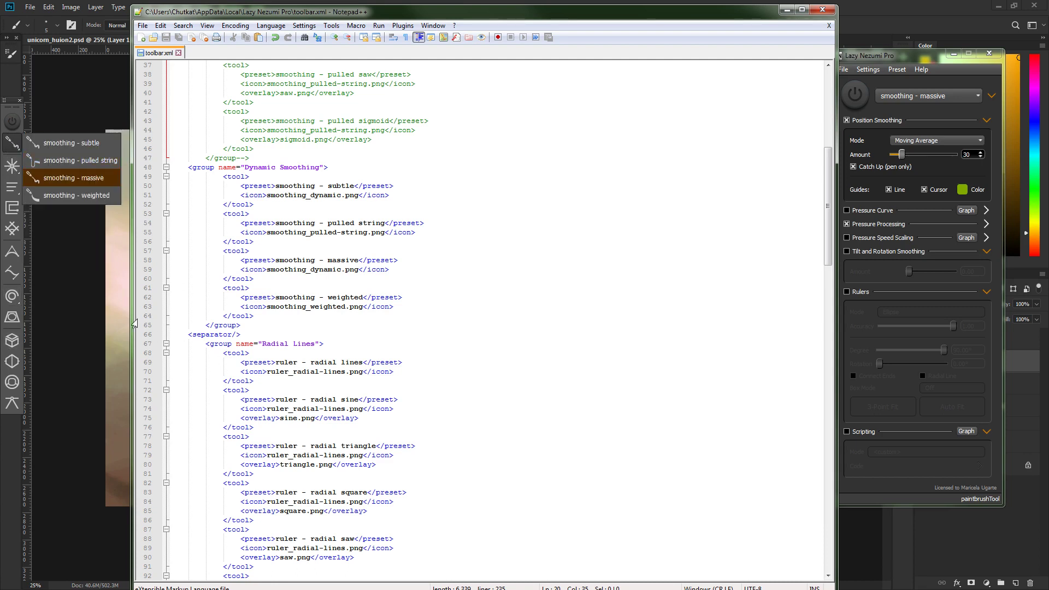
{"action": "mouse_move", "coordinate": [18, 295]}
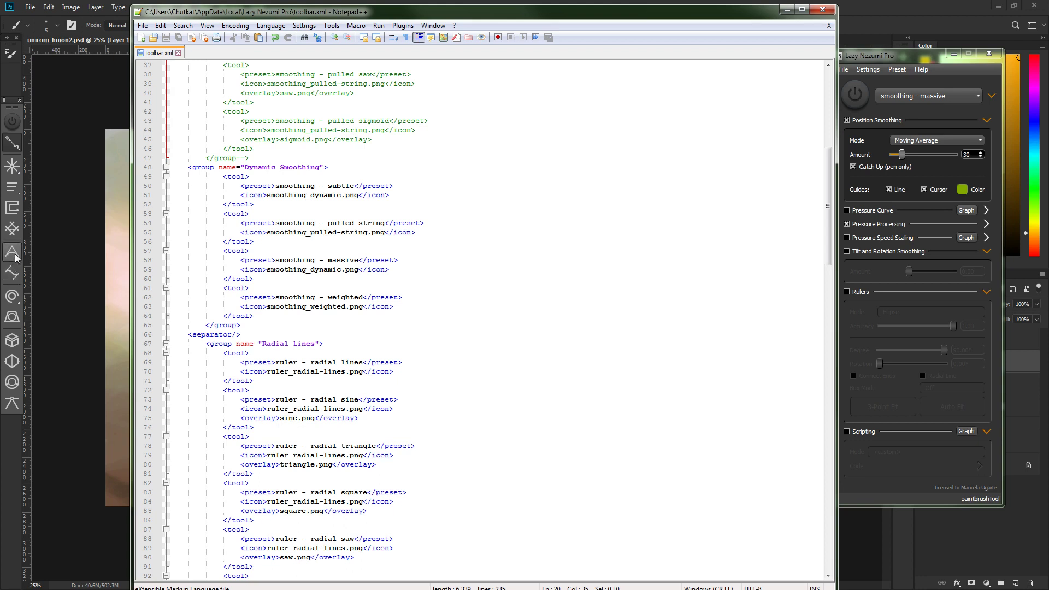
{"action": "mouse_move", "coordinate": [15, 176]}
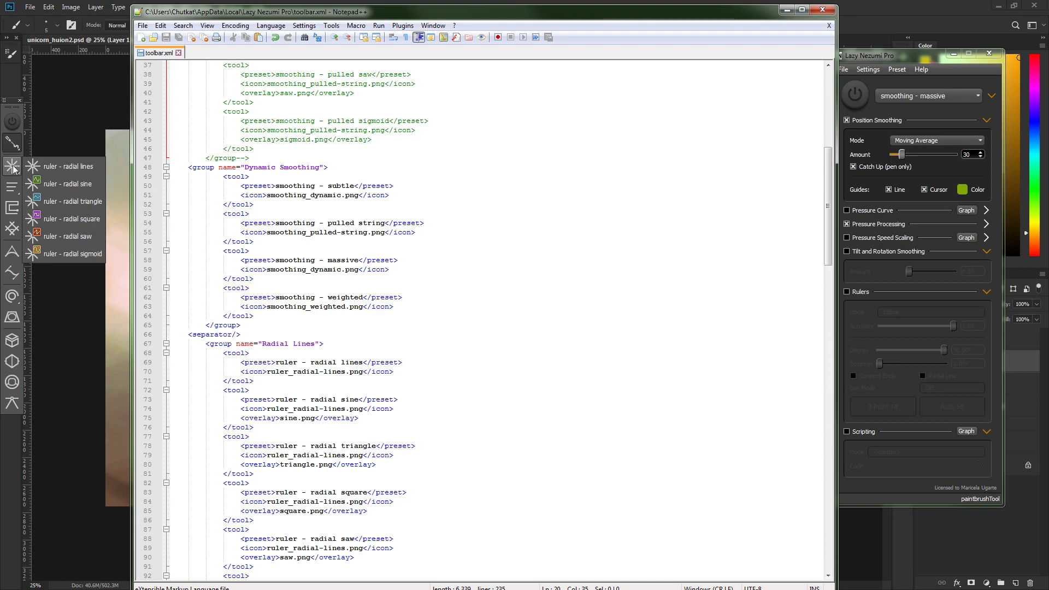
{"action": "left_click", "coordinate": [287, 316]}
{"action": "scroll", "coordinate": [287, 361], "scroll_direction": "down", "scroll_amount": 4}
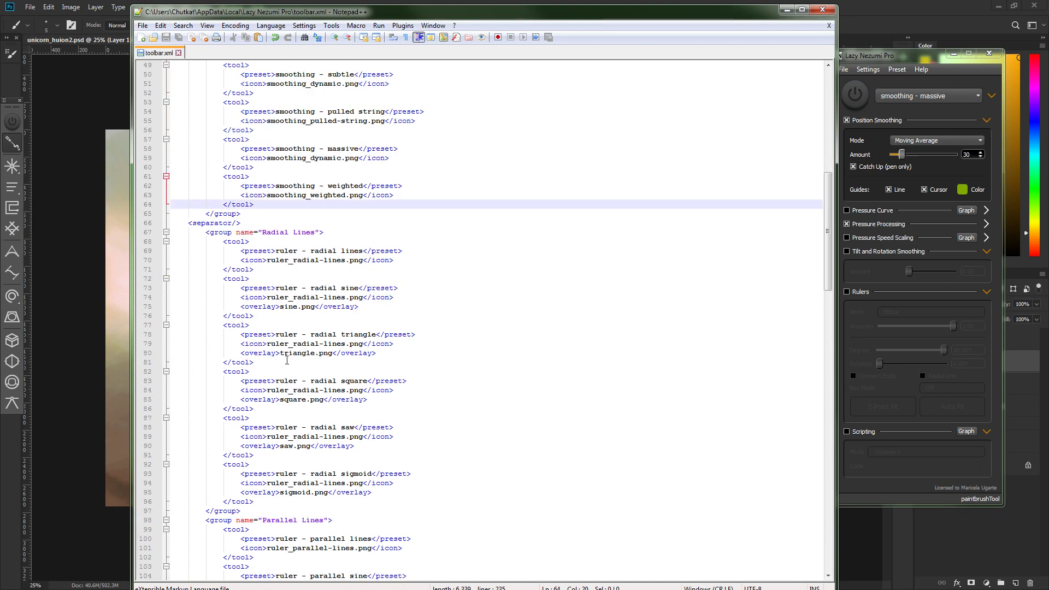
{"action": "left_click", "coordinate": [195, 224]}
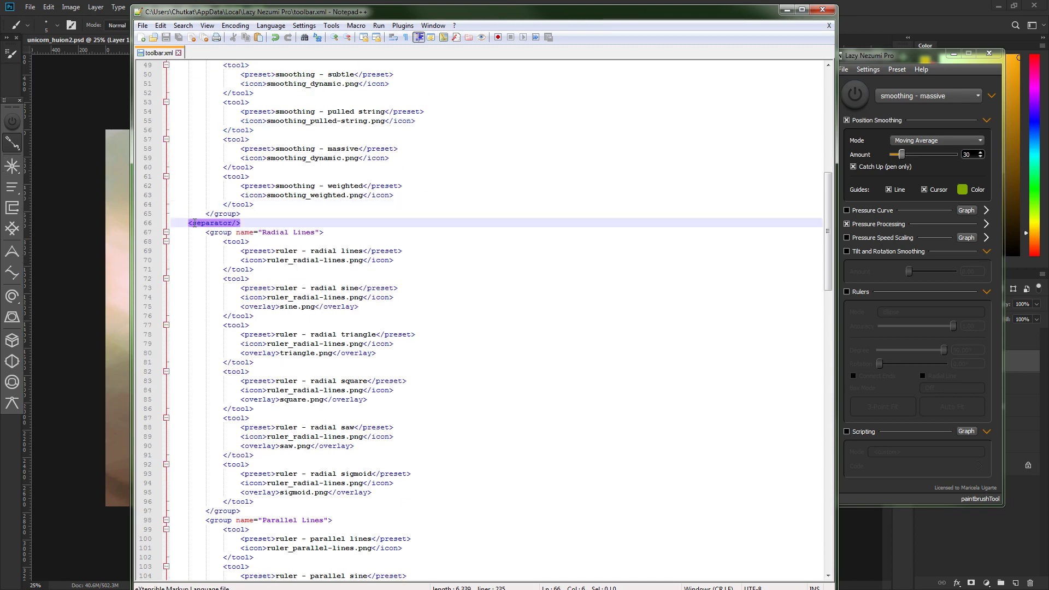
Start a comment at the Radial Lines group in toolbar.xml by inserting !-- in its opening tag.
{"action": "left_click", "coordinate": [214, 234]}
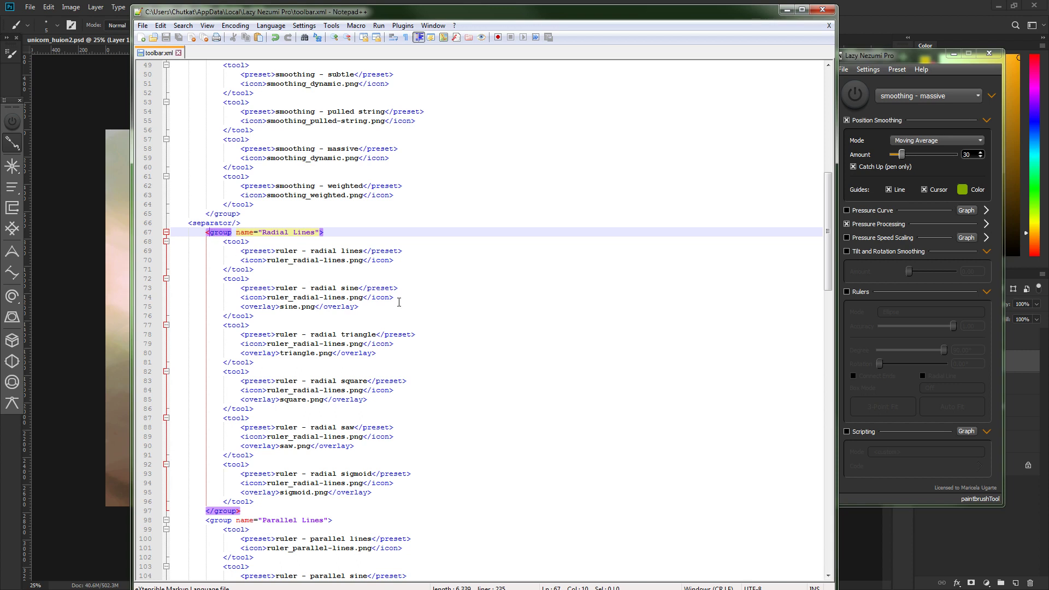
{"action": "type", "text": "!"}
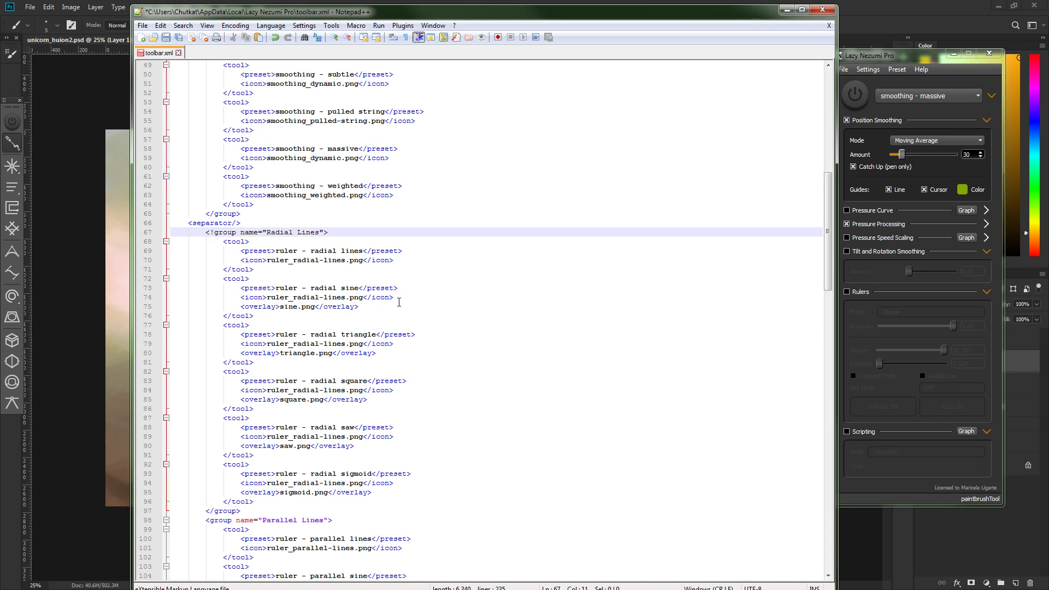
{"action": "type", "text": "--"}
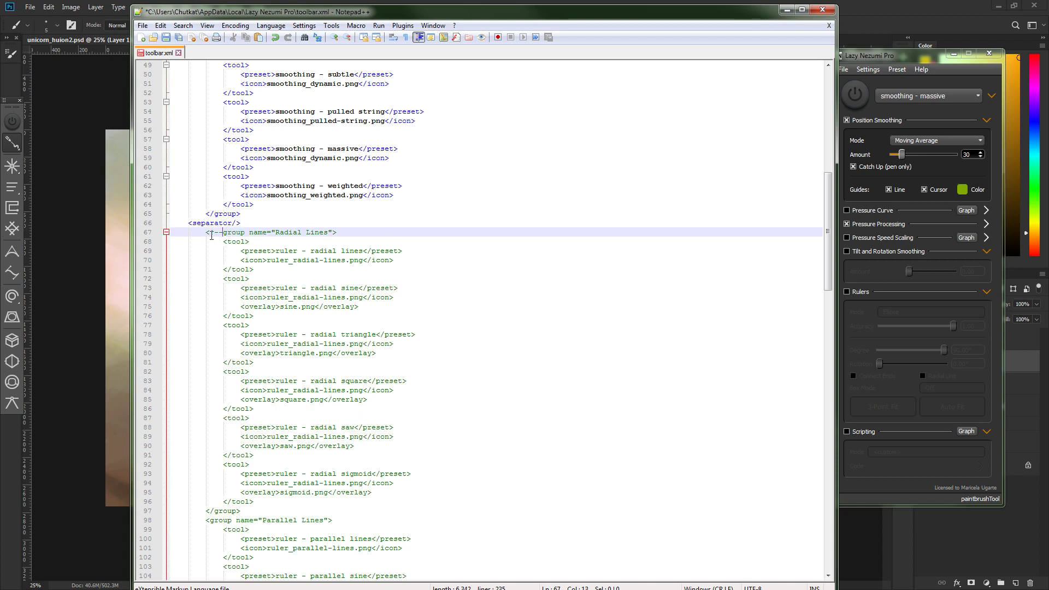
{"action": "left_click_drag", "start_coordinate": [211, 232], "coordinate": [221, 239]}
{"action": "scroll", "coordinate": [250, 418], "scroll_direction": "down", "scroll_amount": 5}
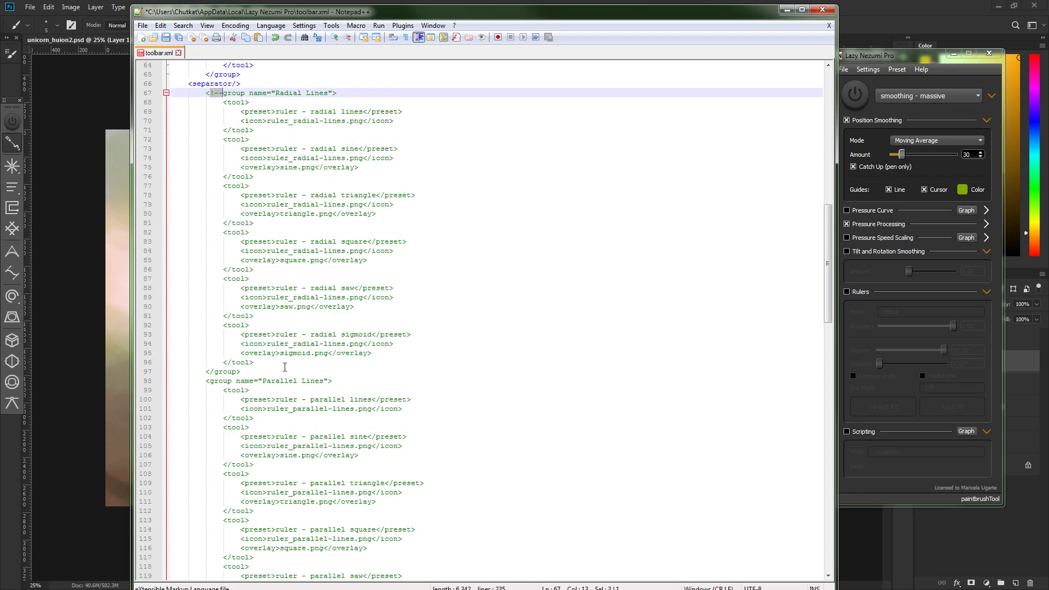
Choose the misc - fixed angle lines preset on the toolbar and examine how far the comment extends through the remaining toolbar.xml entries.
{"action": "left_click", "coordinate": [11, 229]}
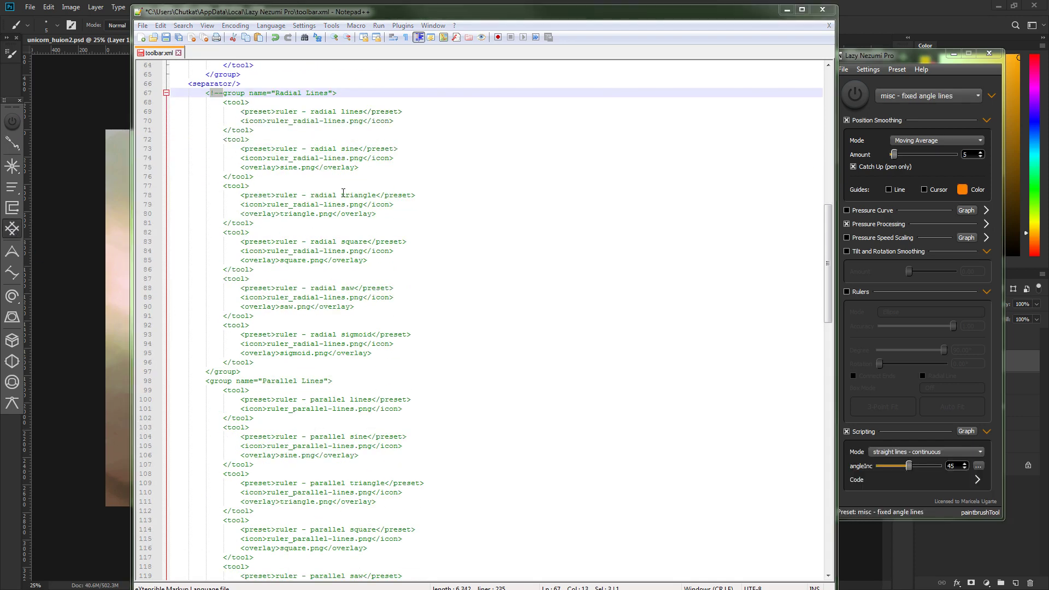
{"action": "left_click", "coordinate": [316, 399]}
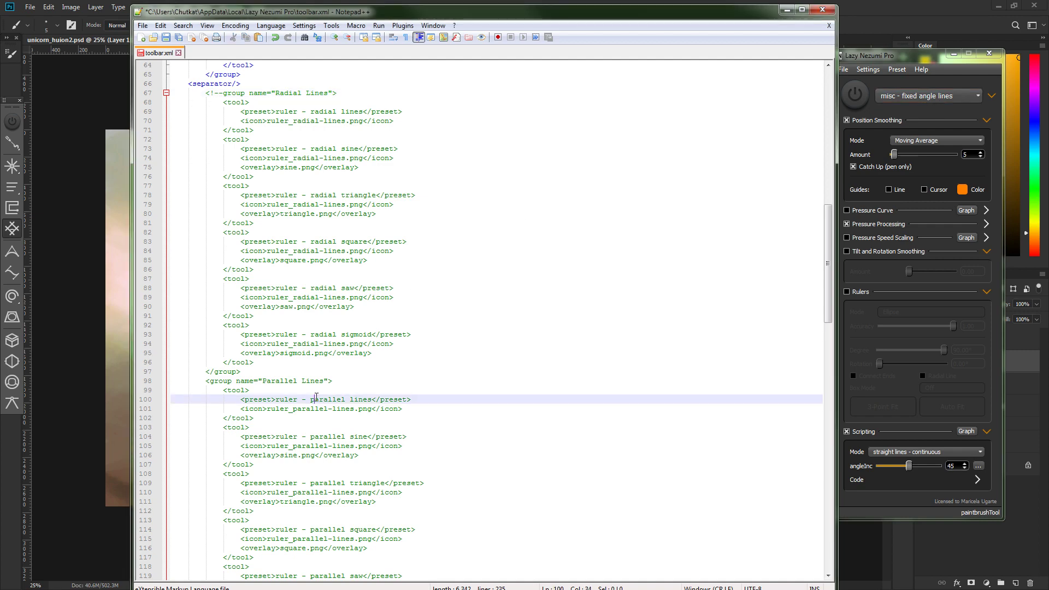
{"action": "scroll", "coordinate": [316, 397], "scroll_direction": "down", "scroll_amount": 13}
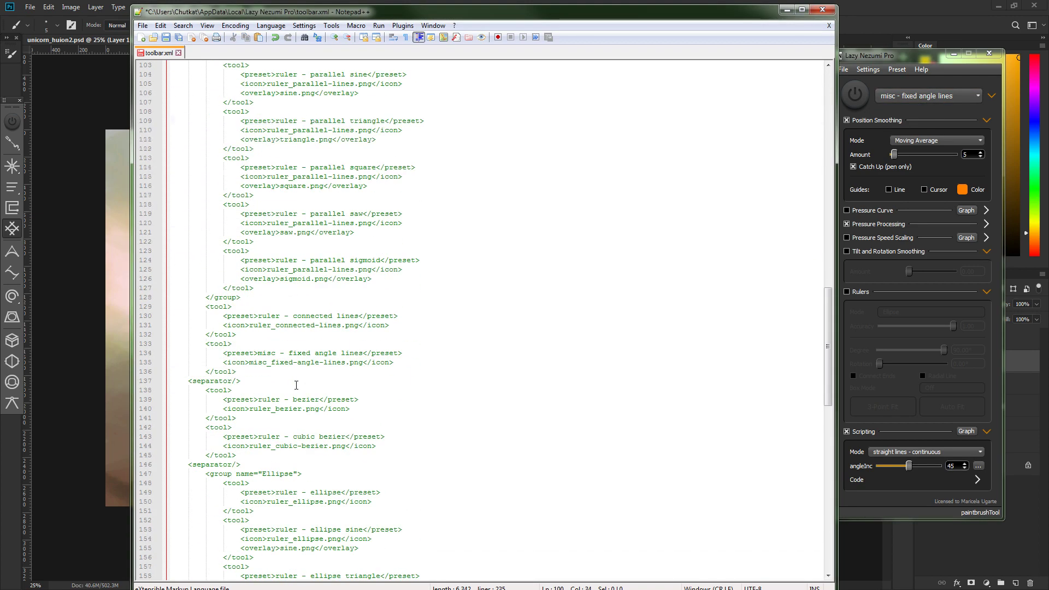
{"action": "scroll", "coordinate": [296, 386], "scroll_direction": "down", "scroll_amount": 8}
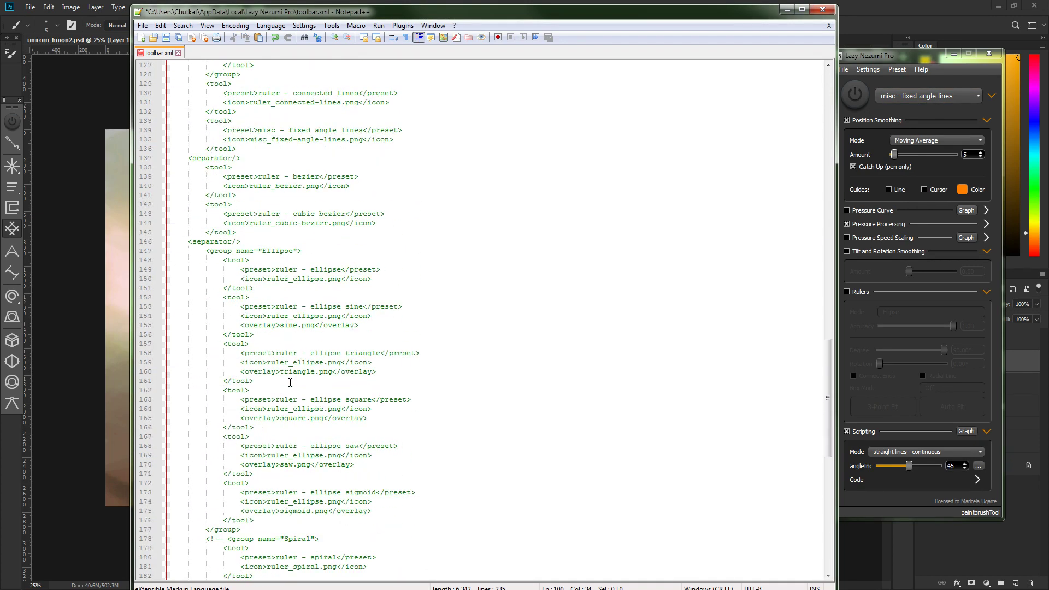
{"action": "scroll", "coordinate": [290, 383], "scroll_direction": "down", "scroll_amount": 3}
{"action": "scroll", "coordinate": [289, 379], "scroll_direction": "down", "scroll_amount": 9}
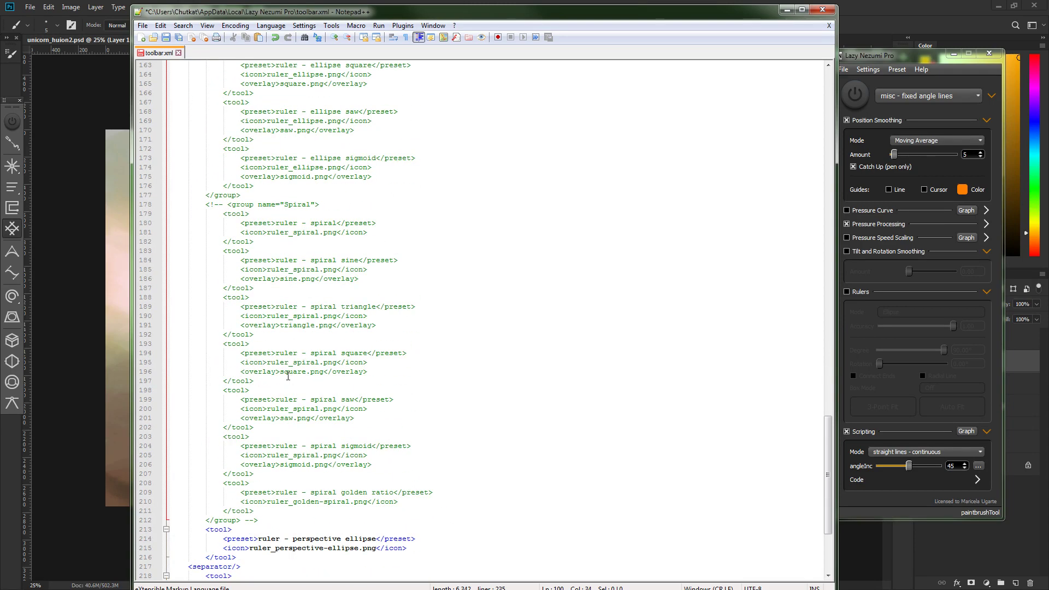
{"action": "scroll", "coordinate": [288, 376], "scroll_direction": "up", "scroll_amount": 3}
{"action": "scroll", "coordinate": [288, 375], "scroll_direction": "down", "scroll_amount": 3}
{"action": "left_click", "coordinate": [286, 492]}
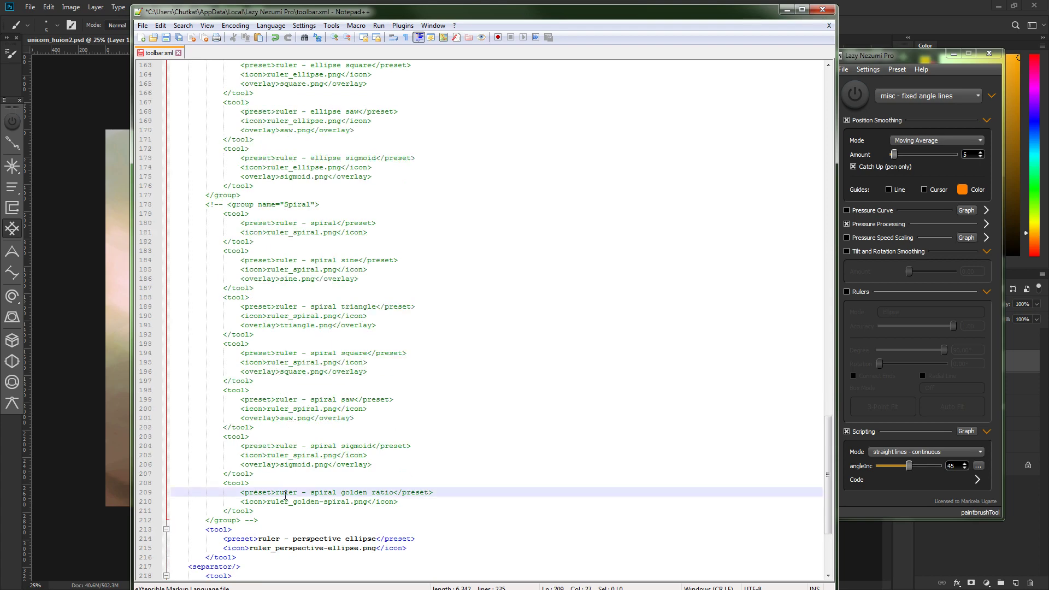
{"action": "scroll", "coordinate": [292, 478], "scroll_direction": "down", "scroll_amount": 5}
{"action": "scroll", "coordinate": [292, 478], "scroll_direction": "down", "scroll_amount": 1}
{"action": "scroll", "coordinate": [293, 470], "scroll_direction": "up", "scroll_amount": 19}
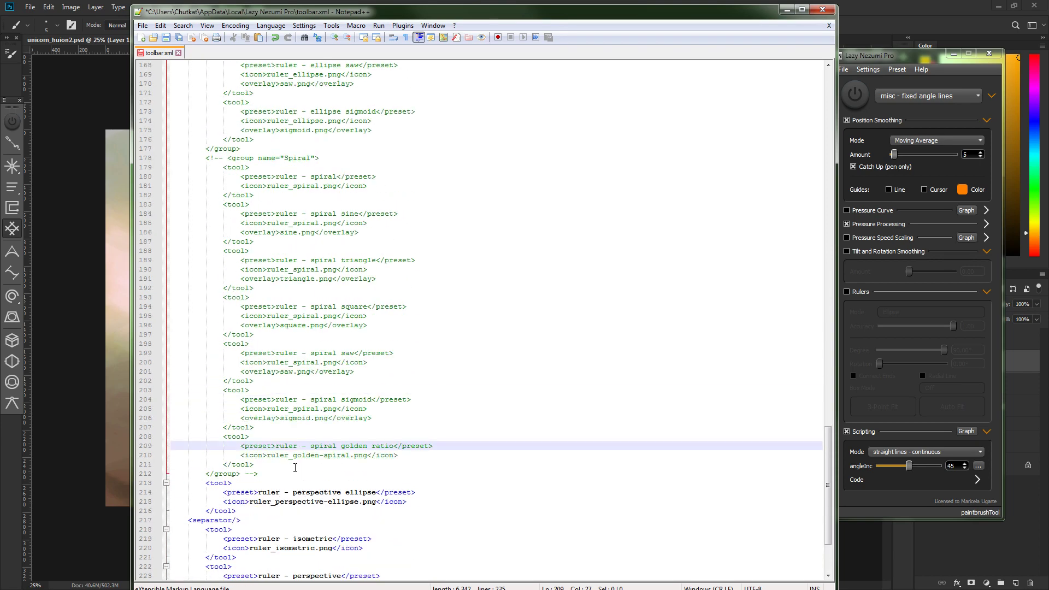
Close the Radial Lines comment by inserting -- in the separator after the misc - fixed angle lines tool, and save toolbar.xml.
{"action": "scroll", "coordinate": [293, 467], "scroll_direction": "up", "scroll_amount": 20}
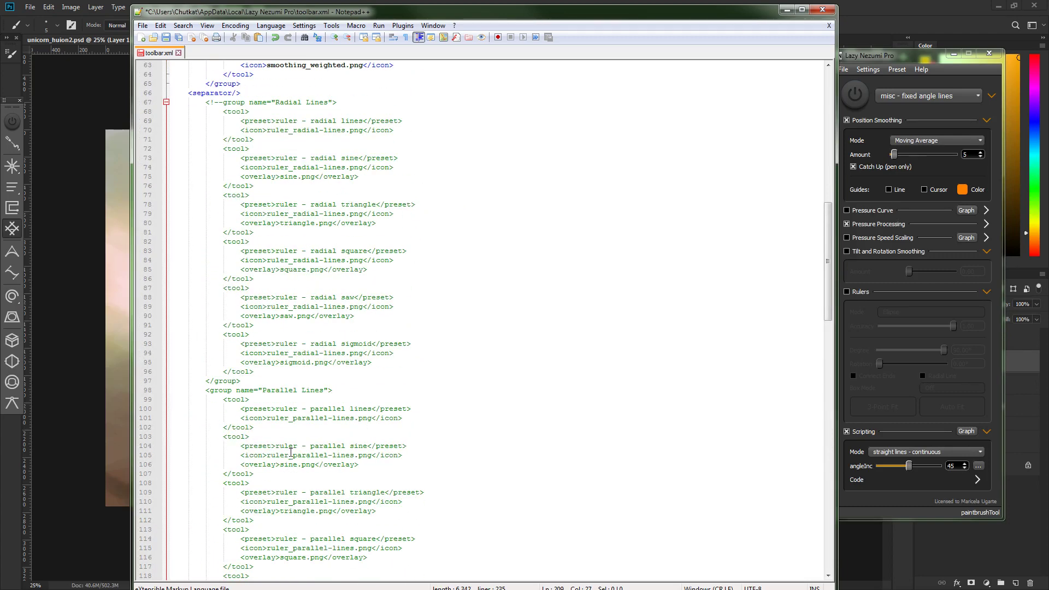
{"action": "scroll", "coordinate": [293, 447], "scroll_direction": "down", "scroll_amount": 2}
{"action": "scroll", "coordinate": [293, 444], "scroll_direction": "down", "scroll_amount": 5}
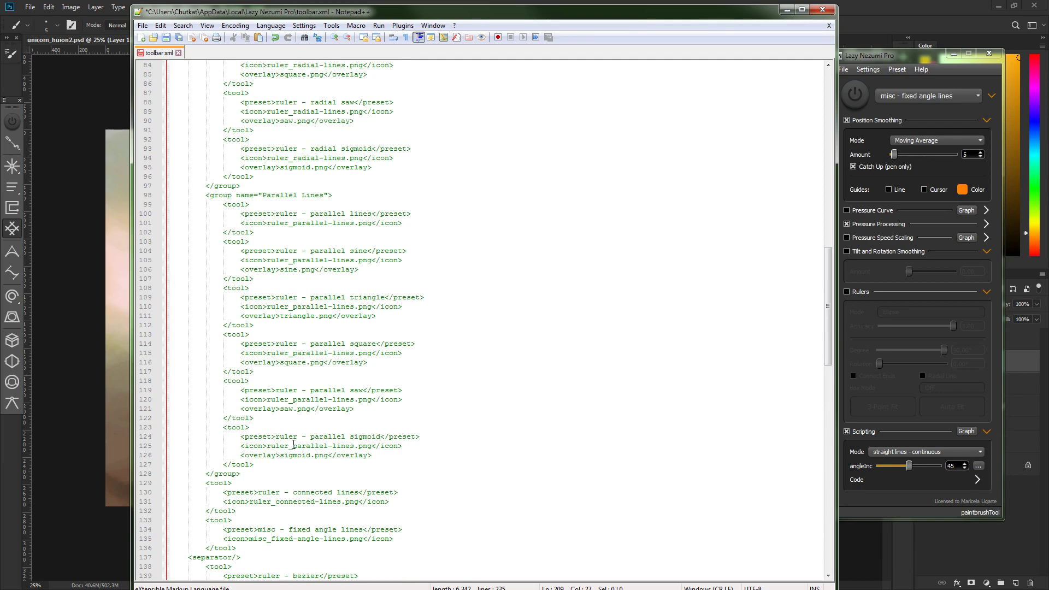
{"action": "left_click", "coordinate": [294, 530]}
{"action": "scroll", "coordinate": [294, 529], "scroll_direction": "down", "scroll_amount": 2}
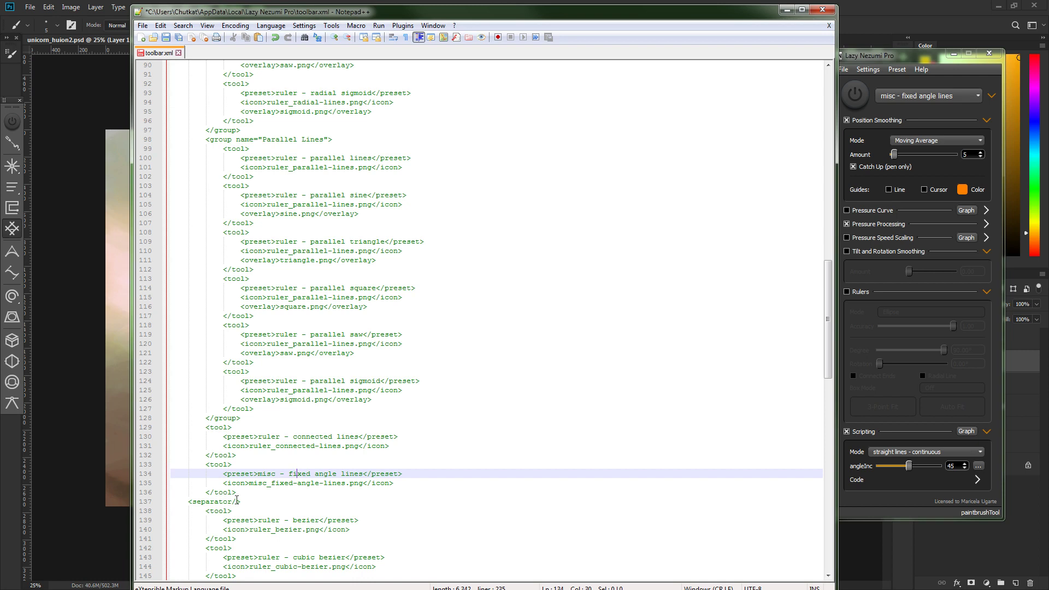
{"action": "left_click", "coordinate": [239, 502]}
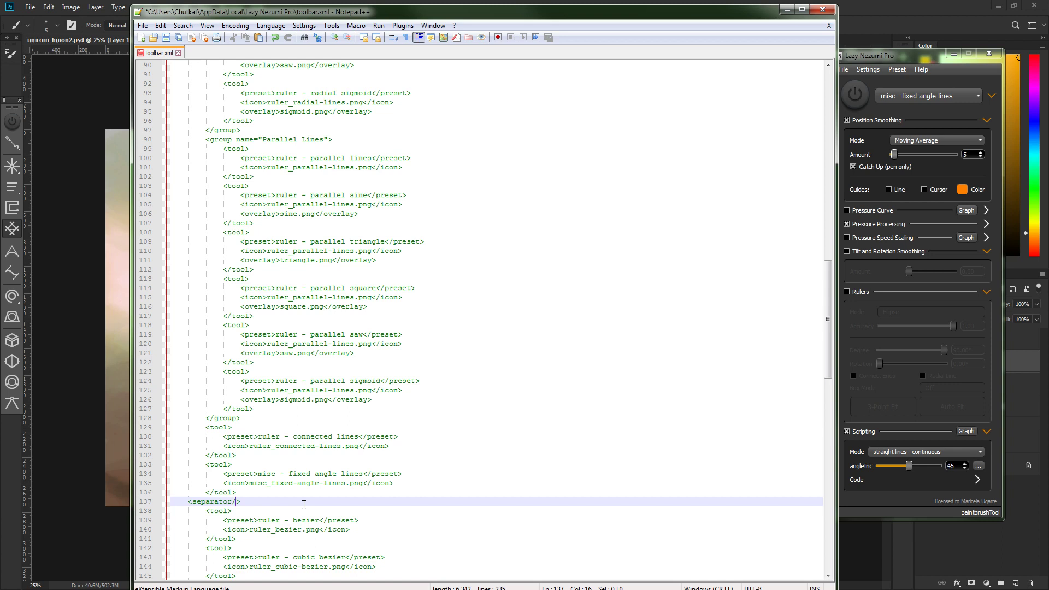
{"action": "type", "text": "--"}
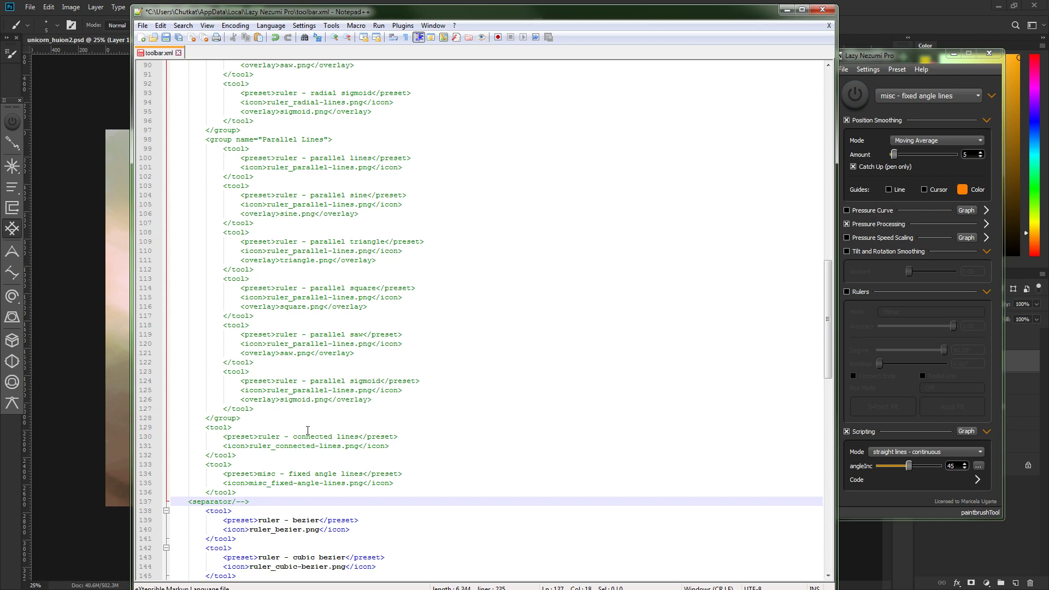
{"action": "key", "text": "ctrl+s"}
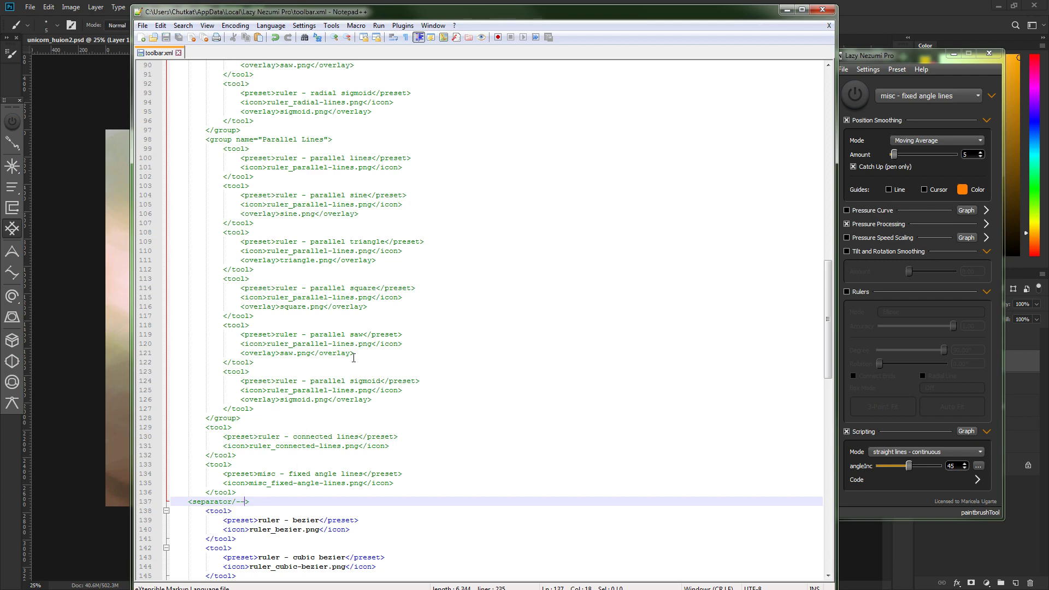
Choose the ruler - cubic bezier preset, comment out its tool entry through the following separator with !-- and --, and save toolbar.xml.
{"action": "scroll", "coordinate": [354, 358], "scroll_direction": "down", "scroll_amount": 7}
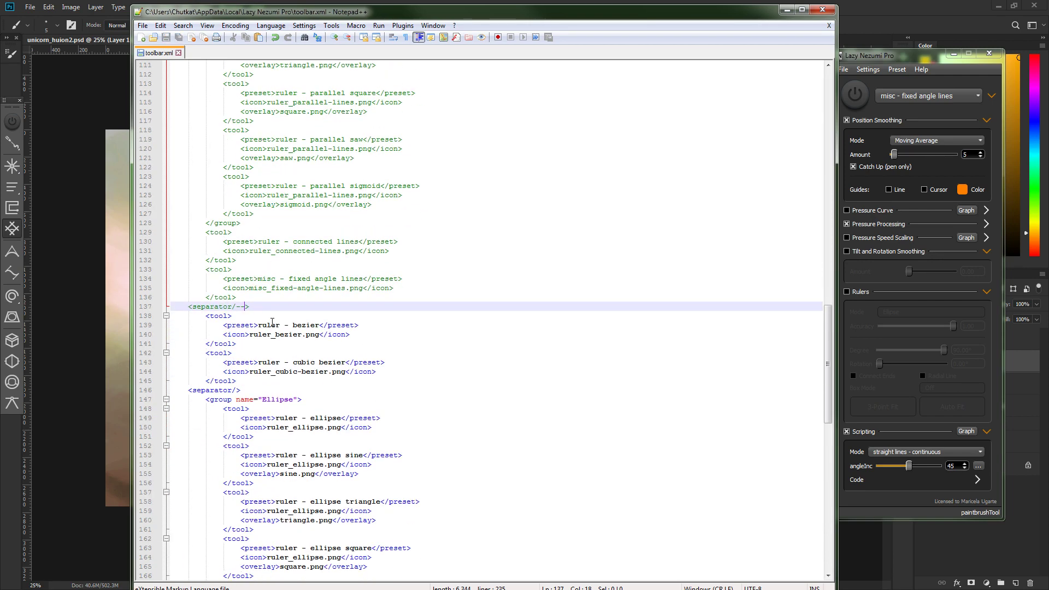
{"action": "left_click", "coordinate": [15, 278]}
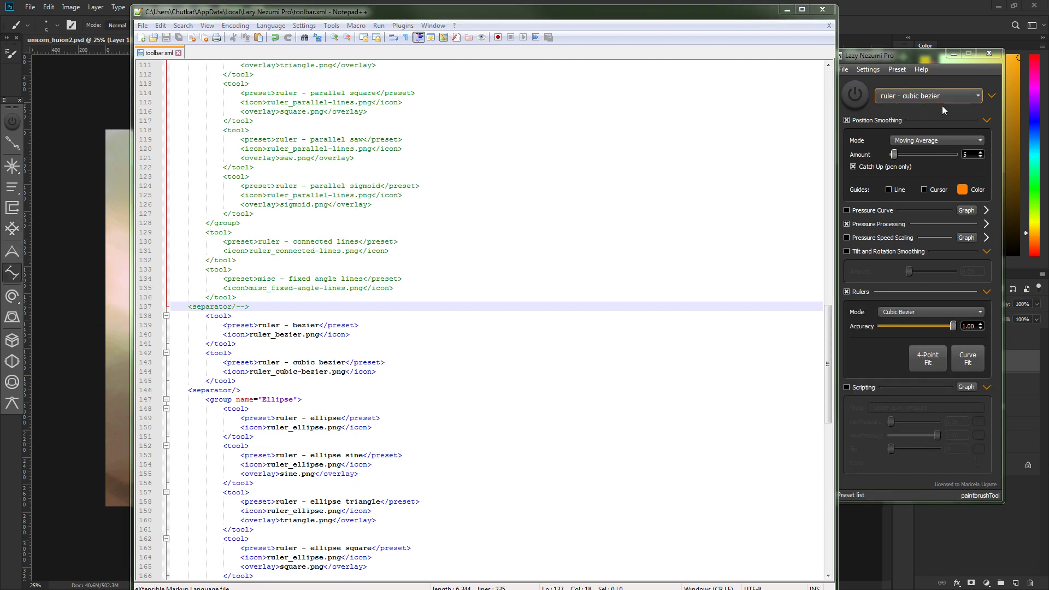
{"action": "left_click", "coordinate": [226, 354]}
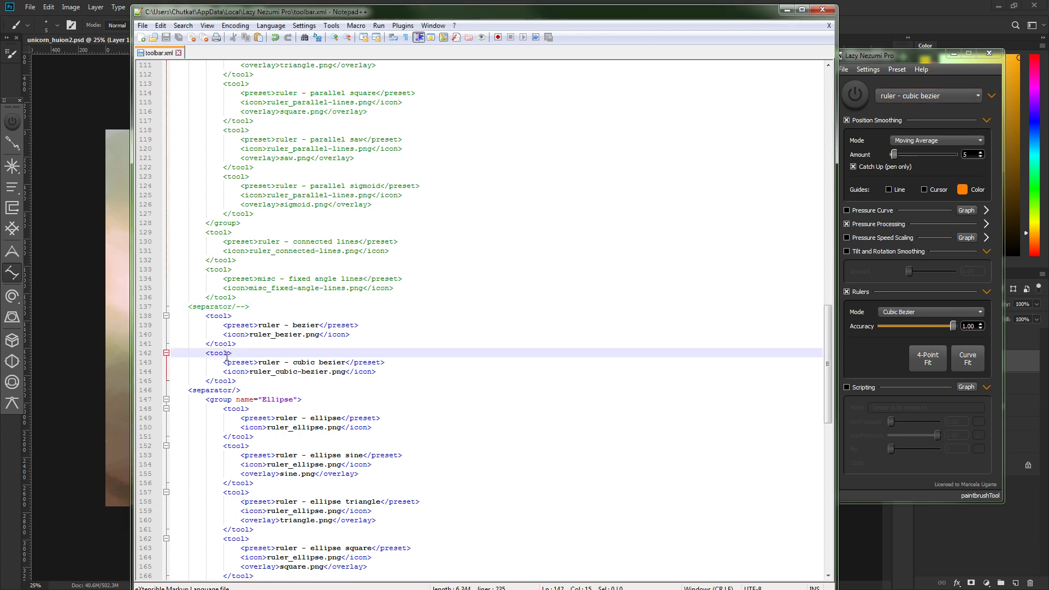
{"action": "left_click", "coordinate": [210, 353]}
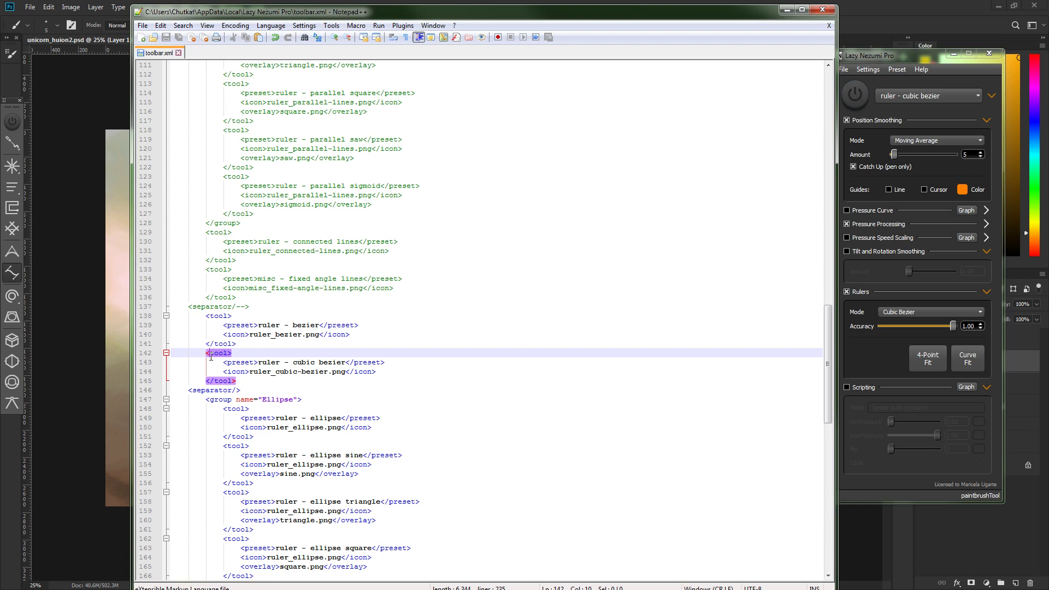
{"action": "left_click_drag", "start_coordinate": [210, 357], "coordinate": [210, 354]}
{"action": "left_click", "coordinate": [210, 354]}
{"action": "type", "text": "!--"}
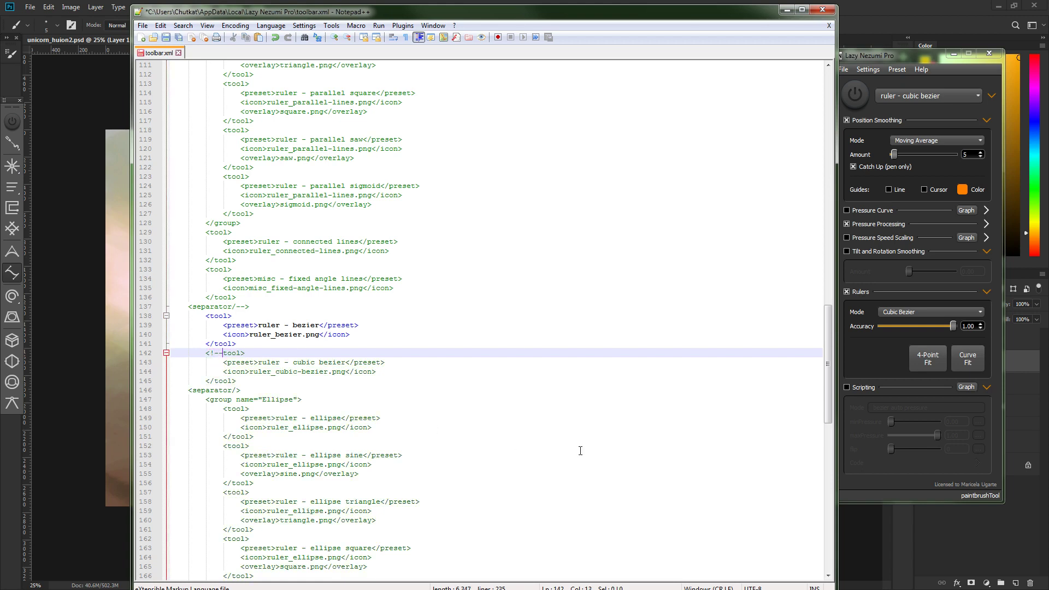
{"action": "left_click", "coordinate": [238, 390]}
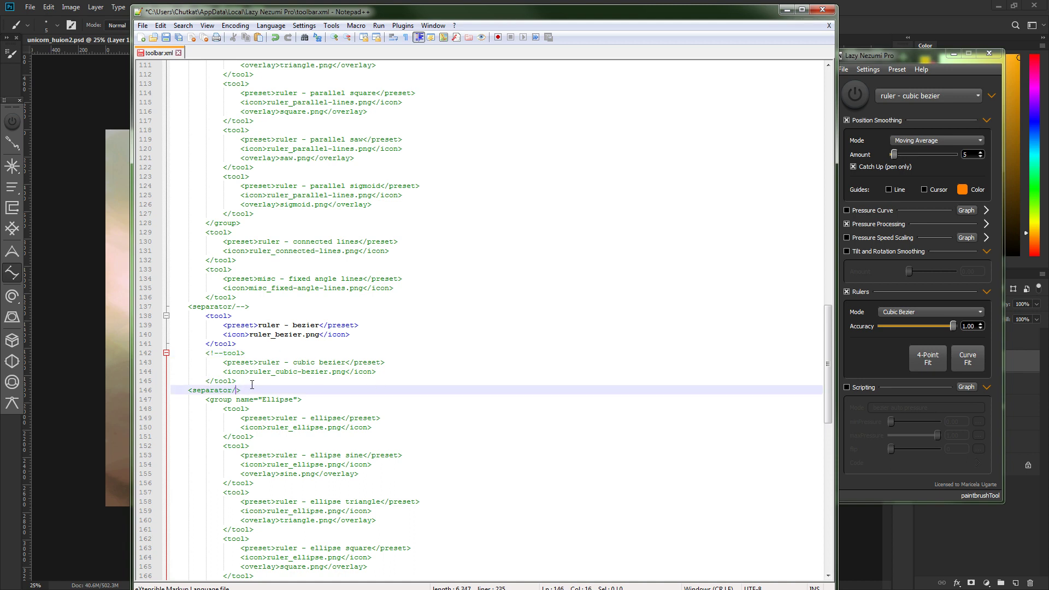
{"action": "type", "text": "--"}
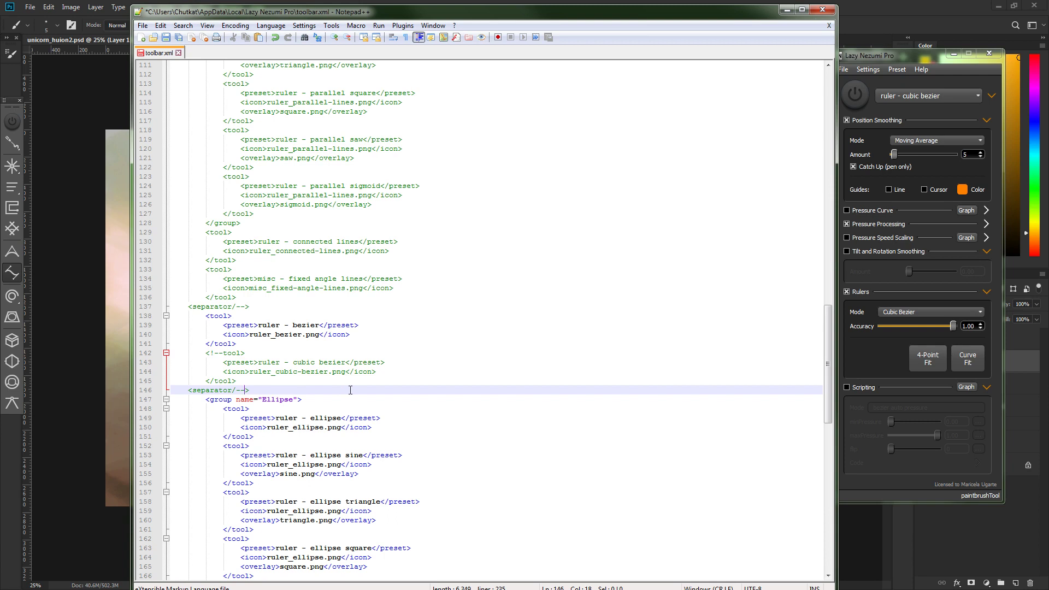
{"action": "key", "text": "ctrl+s"}
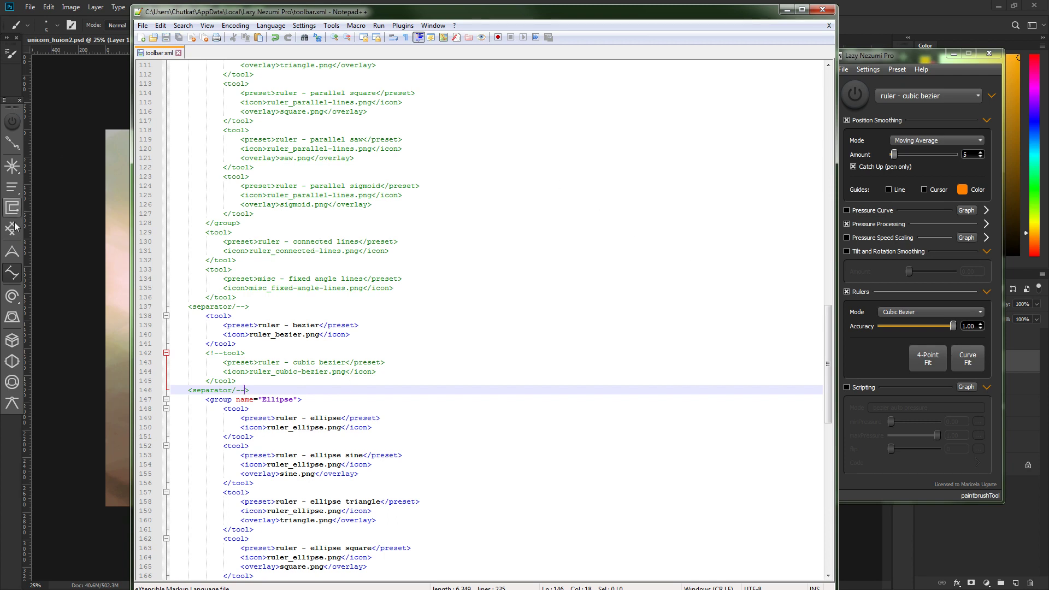
Reload the Lazy Nezumi Pro preset toolbar from the edited toolbar.xml.
{"action": "right_click", "coordinate": [12, 144]}
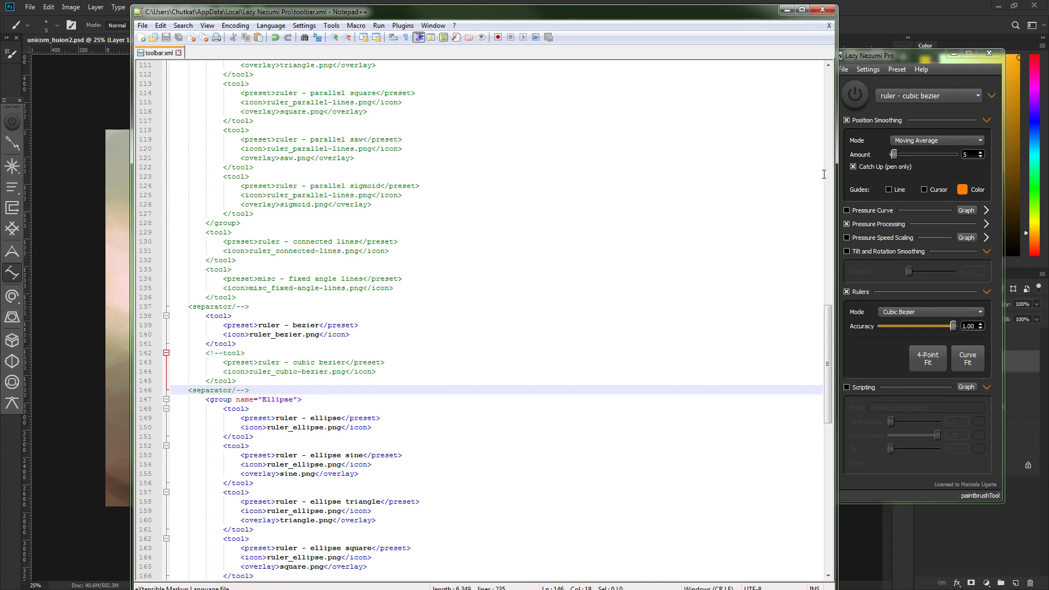
{"action": "left_click", "coordinate": [894, 51]}
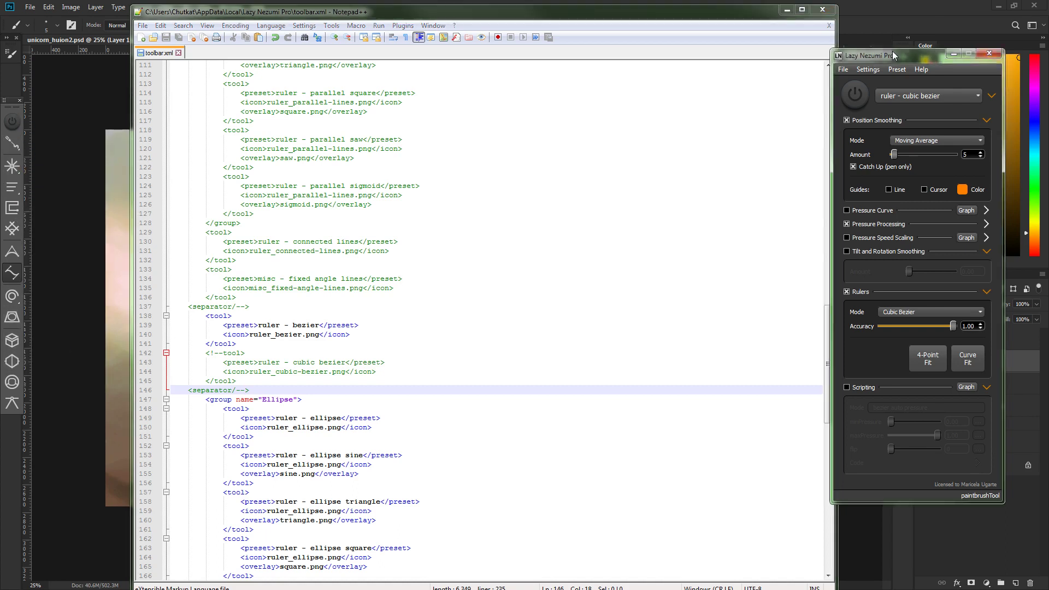
{"action": "left_click", "coordinate": [871, 71]}
{"action": "mouse_move", "coordinate": [888, 147]}
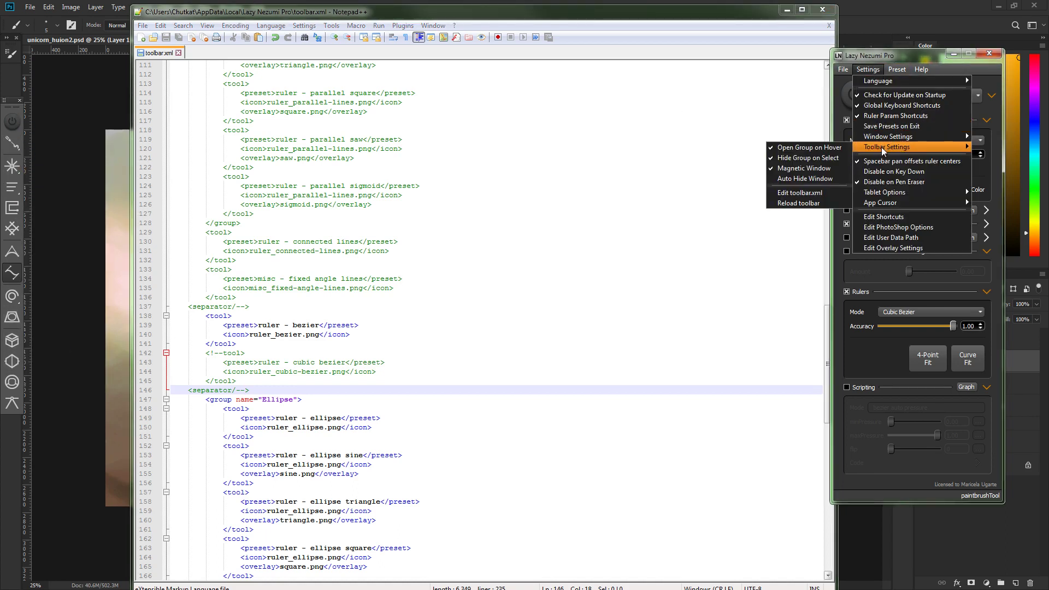
{"action": "left_click", "coordinate": [799, 203]}
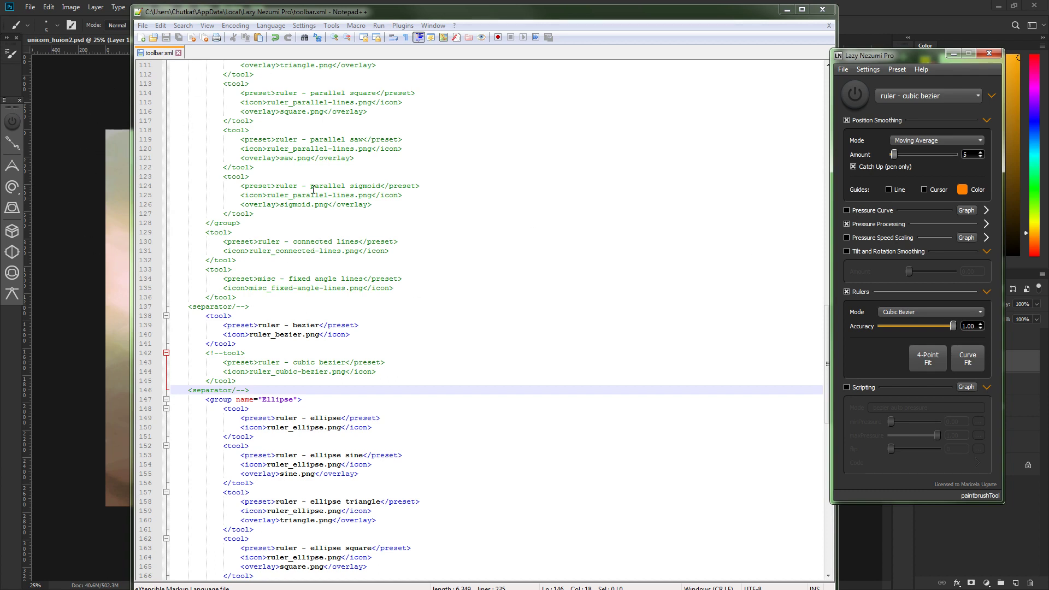
Compare the toolbar's smoothing presets with toolbar.xml and highlight the Dynamic Smoothing group through its closing separator.
{"action": "left_click", "coordinate": [300, 401]}
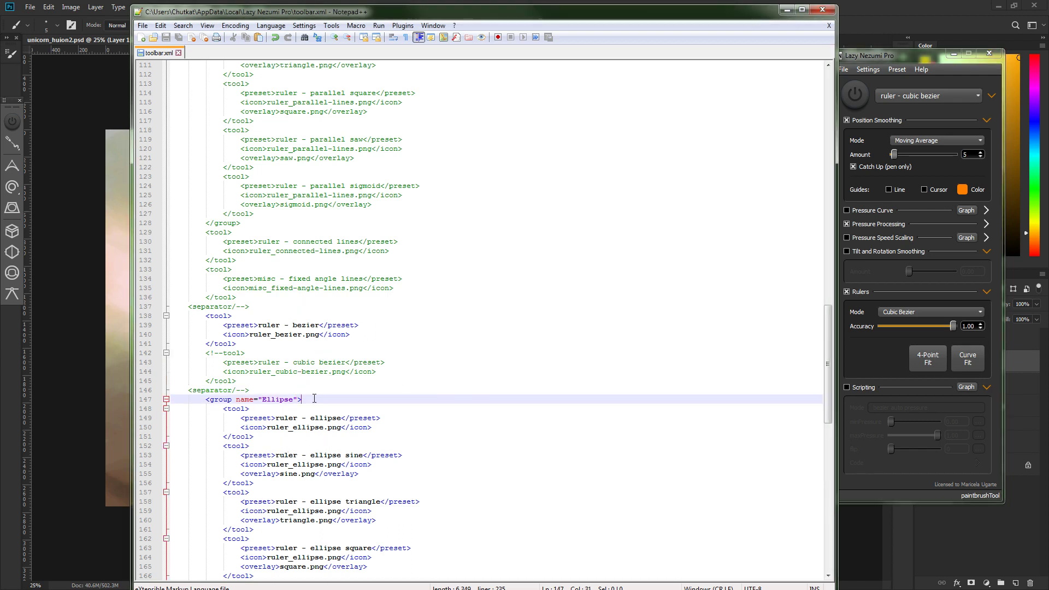
{"action": "scroll", "coordinate": [315, 399], "scroll_direction": "up", "scroll_amount": 20}
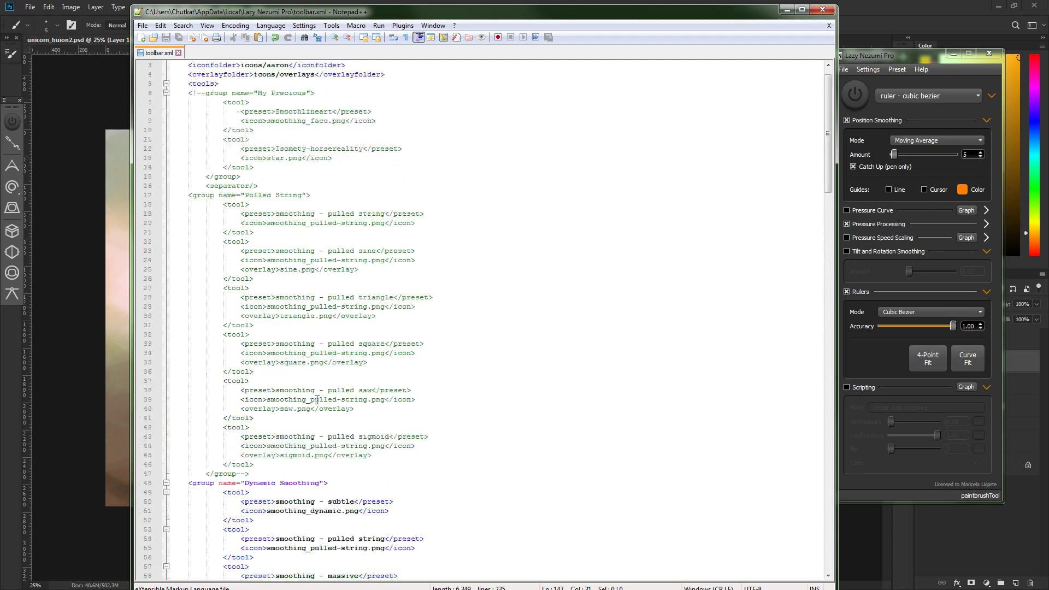
{"action": "scroll", "coordinate": [317, 400], "scroll_direction": "up", "scroll_amount": 1}
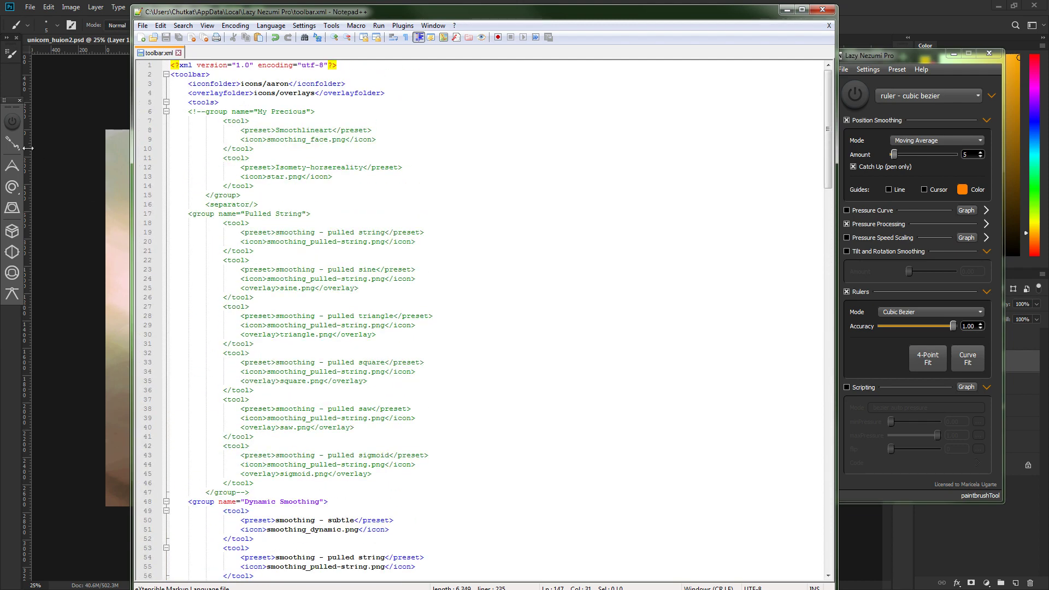
{"action": "mouse_move", "coordinate": [17, 145]}
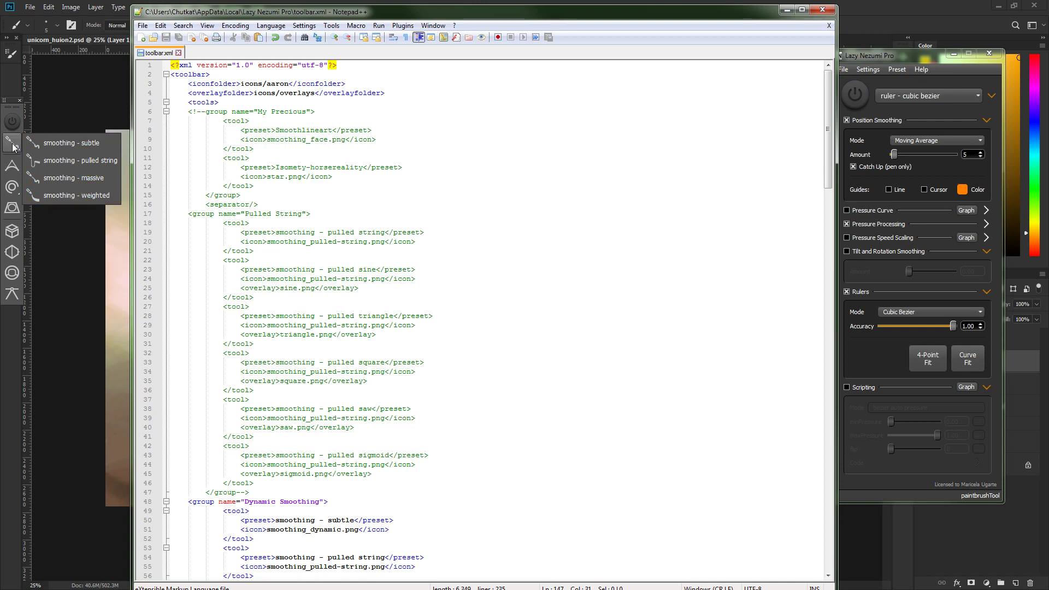
{"action": "left_click", "coordinate": [330, 219]}
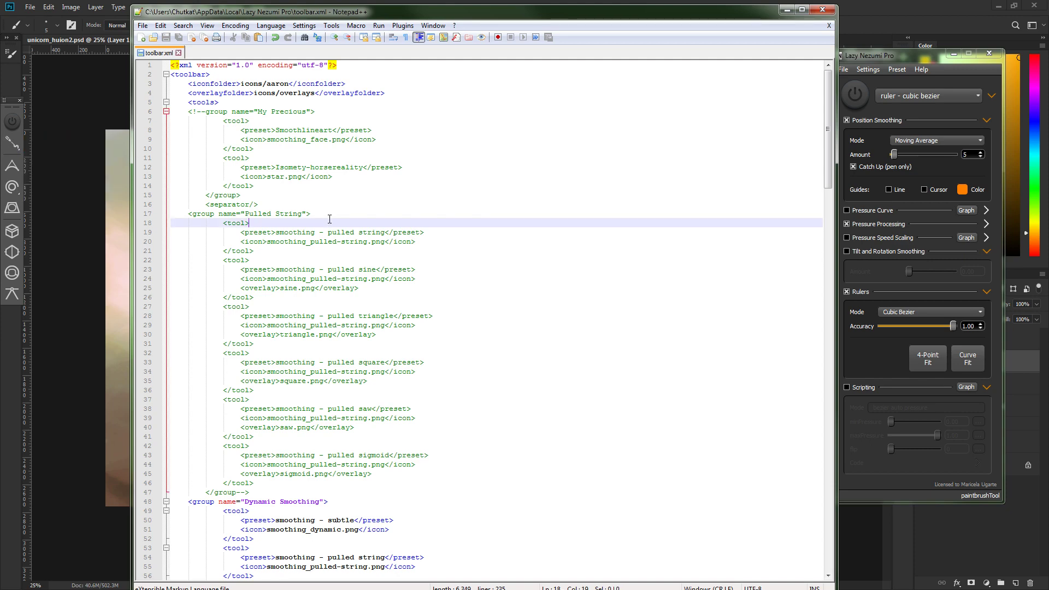
{"action": "left_click", "coordinate": [295, 188]}
{"action": "left_click", "coordinate": [209, 112]}
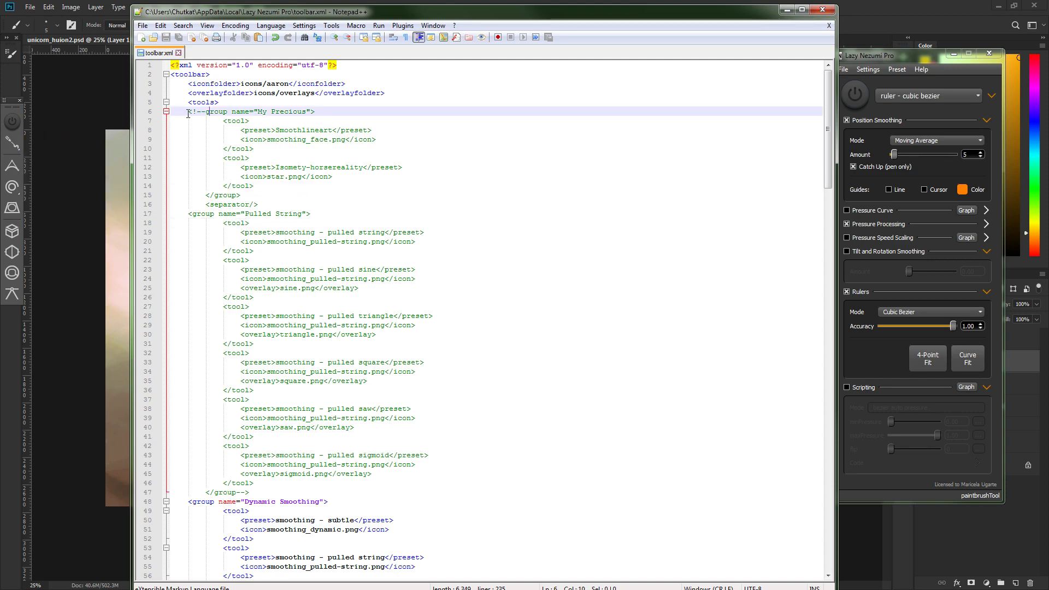
{"action": "left_click", "coordinate": [188, 113]}
{"action": "scroll", "coordinate": [215, 144], "scroll_direction": "down", "scroll_amount": 6}
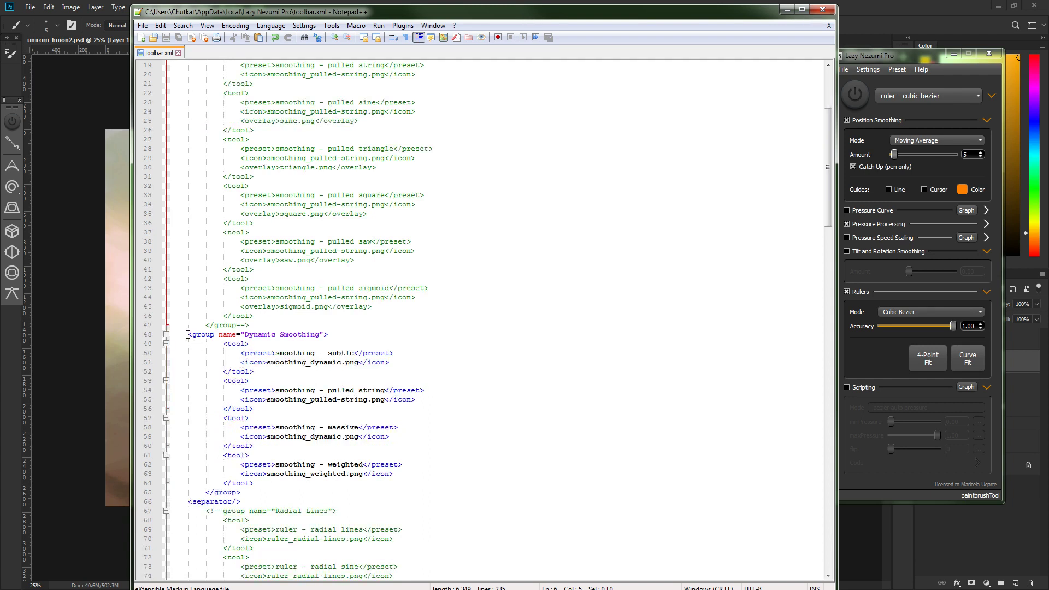
{"action": "left_click_drag", "start_coordinate": [188, 335], "coordinate": [245, 502]}
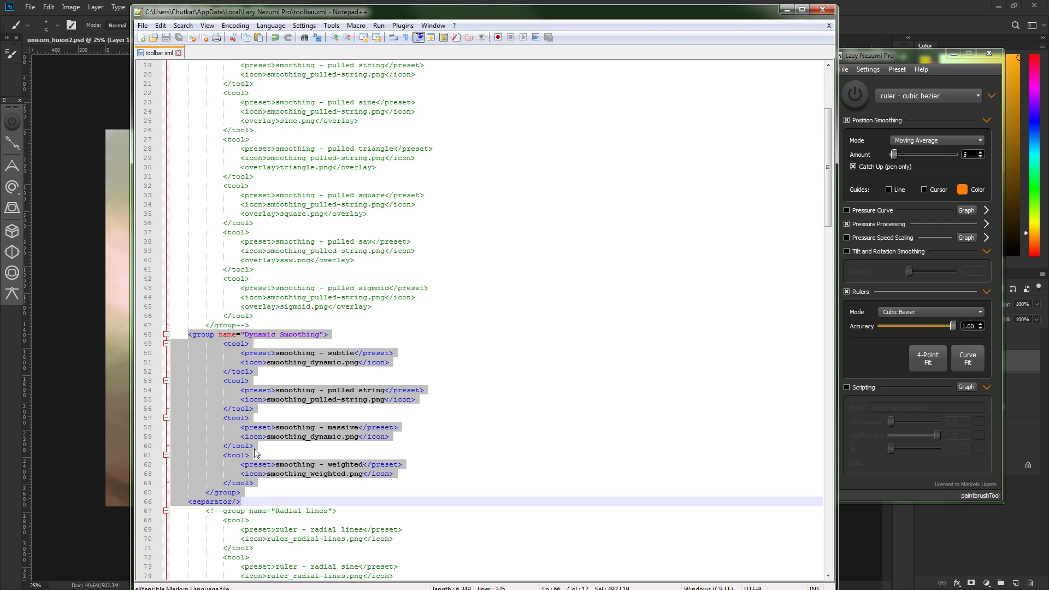
Review the commented-out My Precious group down to its separator and rename the group as Boop.
{"action": "scroll", "coordinate": [254, 453], "scroll_direction": "up", "scroll_amount": 6}
{"action": "left_click", "coordinate": [235, 114]}
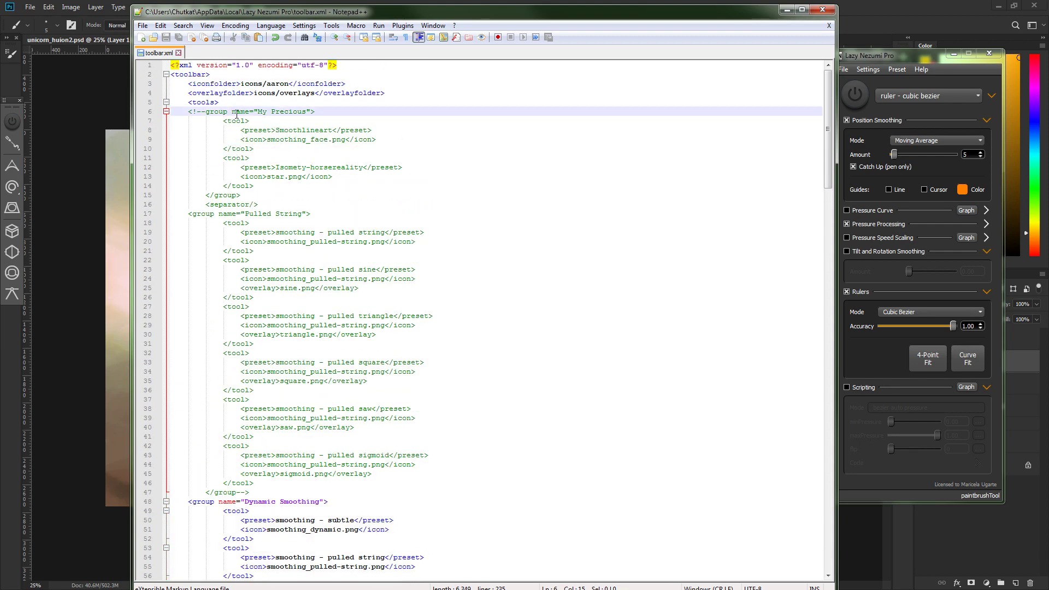
{"action": "left_click_drag", "start_coordinate": [193, 112], "coordinate": [206, 114]}
{"action": "left_click", "coordinate": [217, 121]}
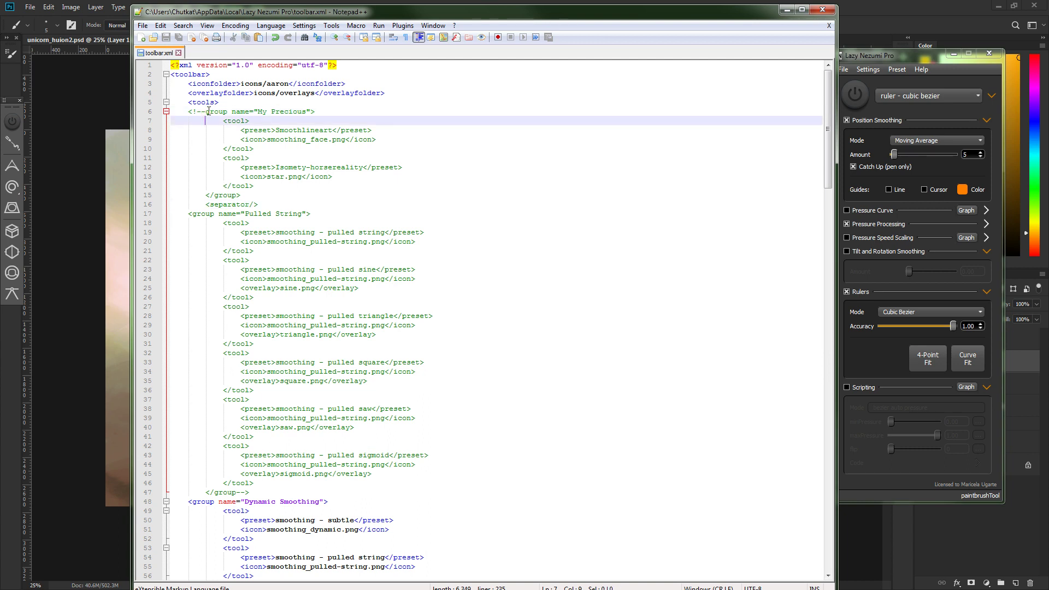
{"action": "left_click", "coordinate": [266, 208]}
{"action": "left_click", "coordinate": [214, 113]}
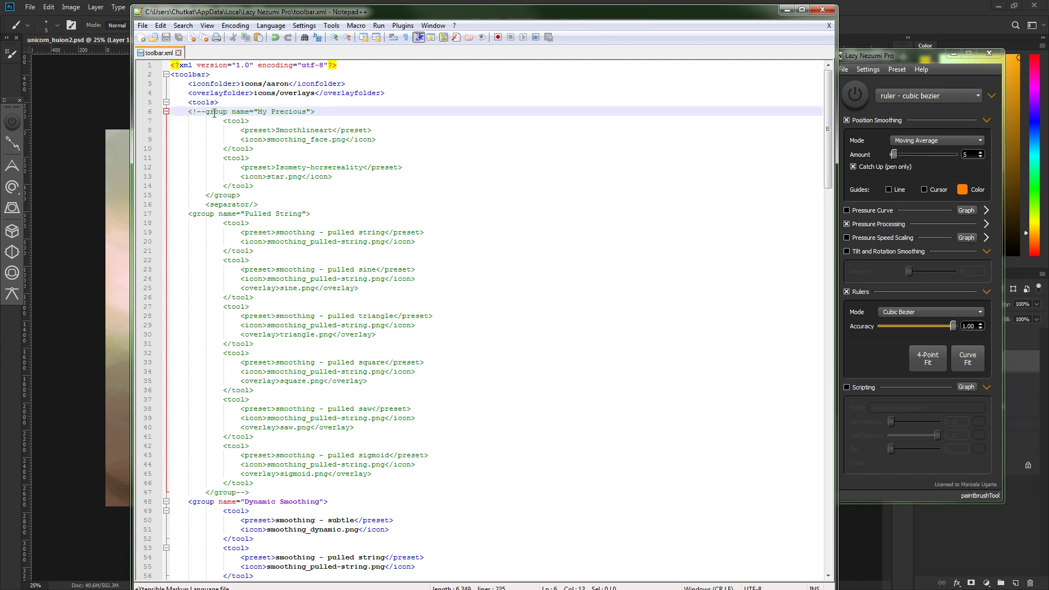
{"action": "left_click", "coordinate": [250, 203]}
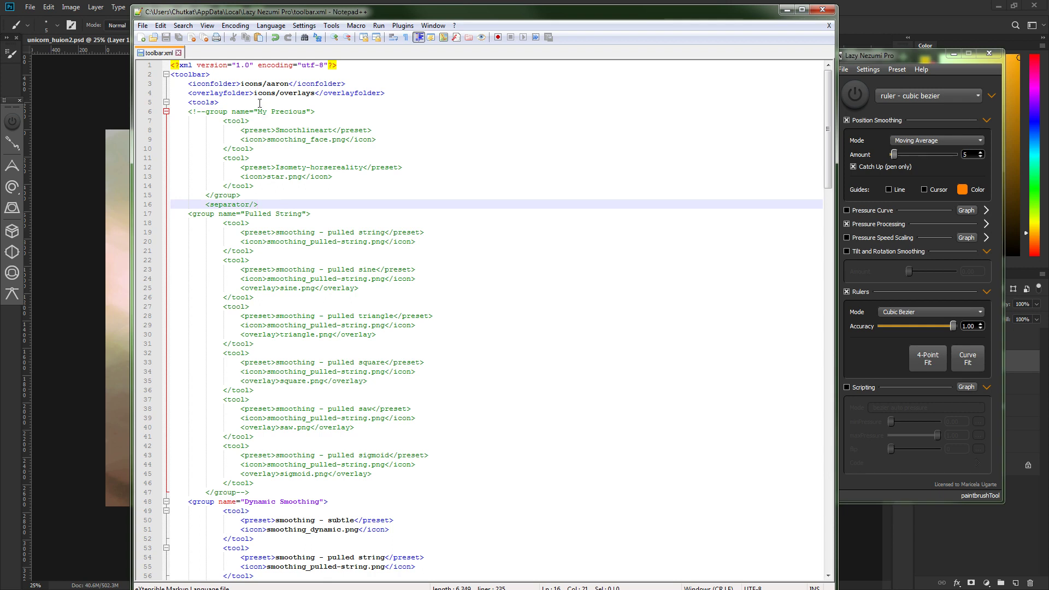
{"action": "left_click_drag", "start_coordinate": [258, 111], "coordinate": [309, 112]}
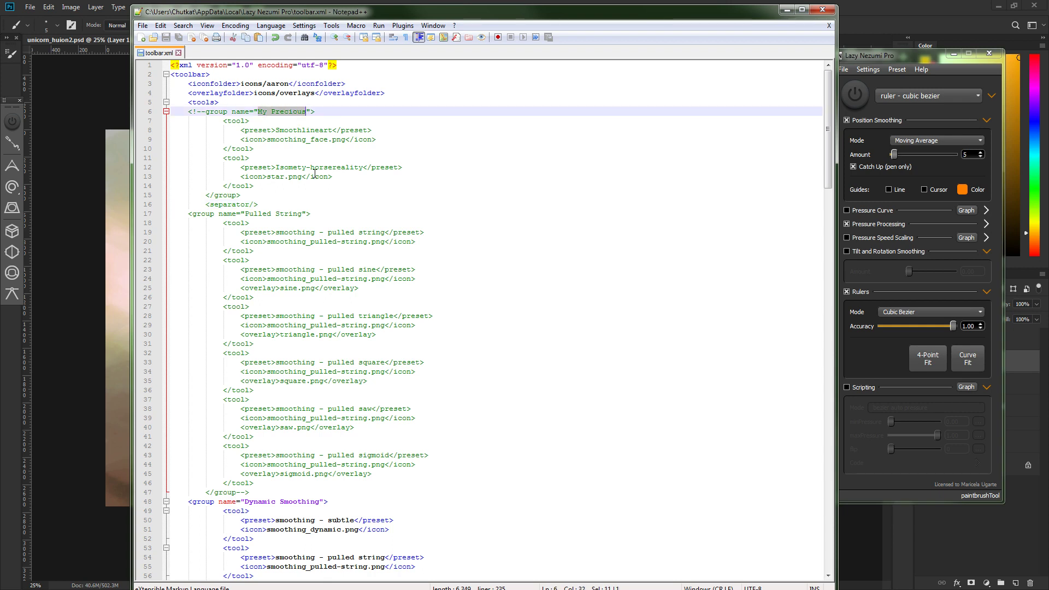
{"action": "type", "text": "Boop"}
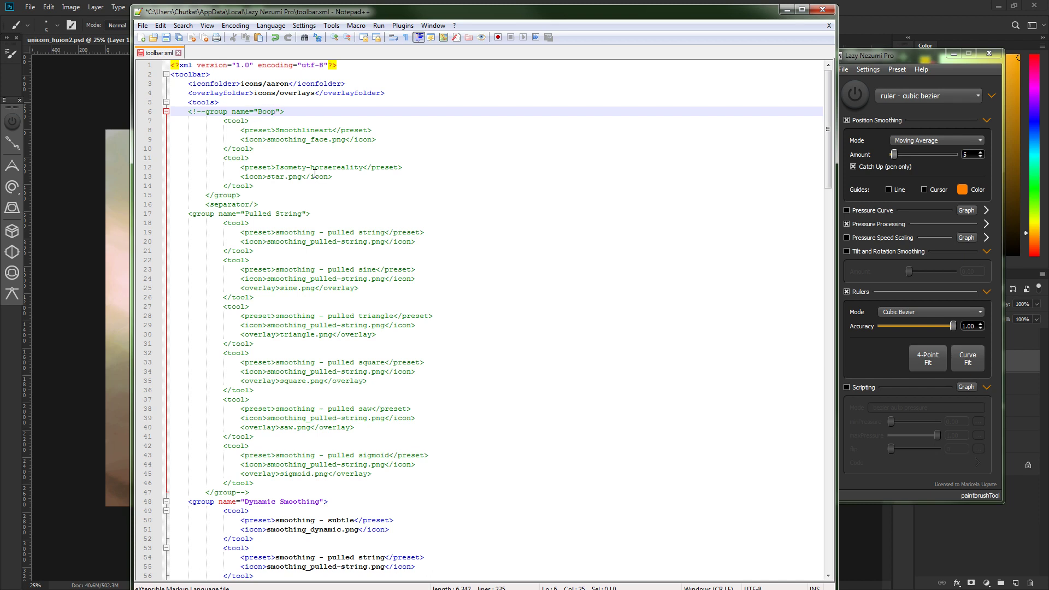
Review the first tool entry in toolbar.xml and choose its matching Smoothlineart preset in Lazy Nezumi Pro.
{"action": "left_click", "coordinate": [254, 140]}
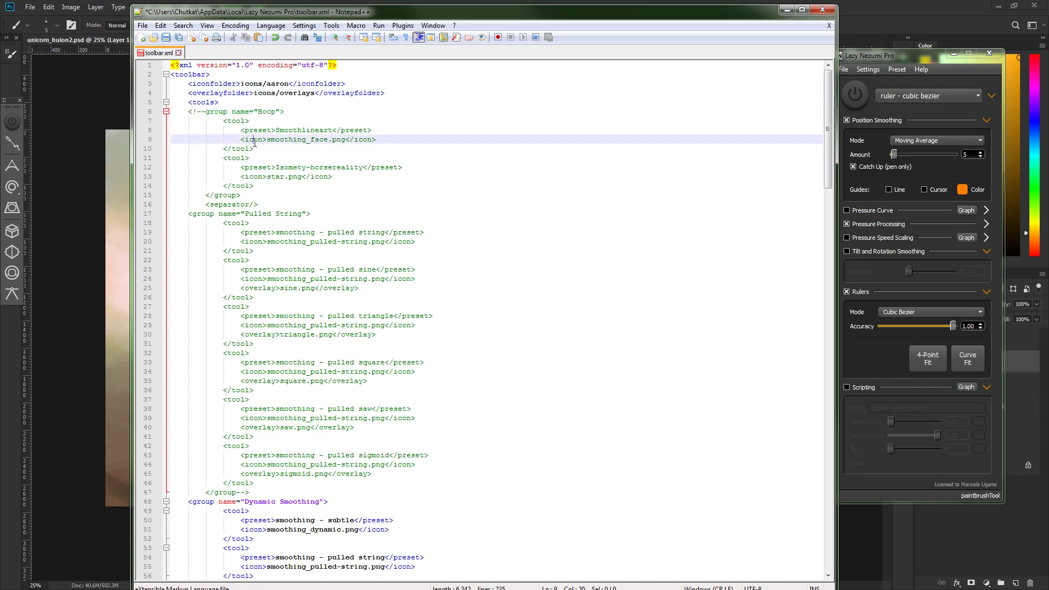
{"action": "left_click", "coordinate": [228, 122]}
{"action": "left_click", "coordinate": [272, 130]}
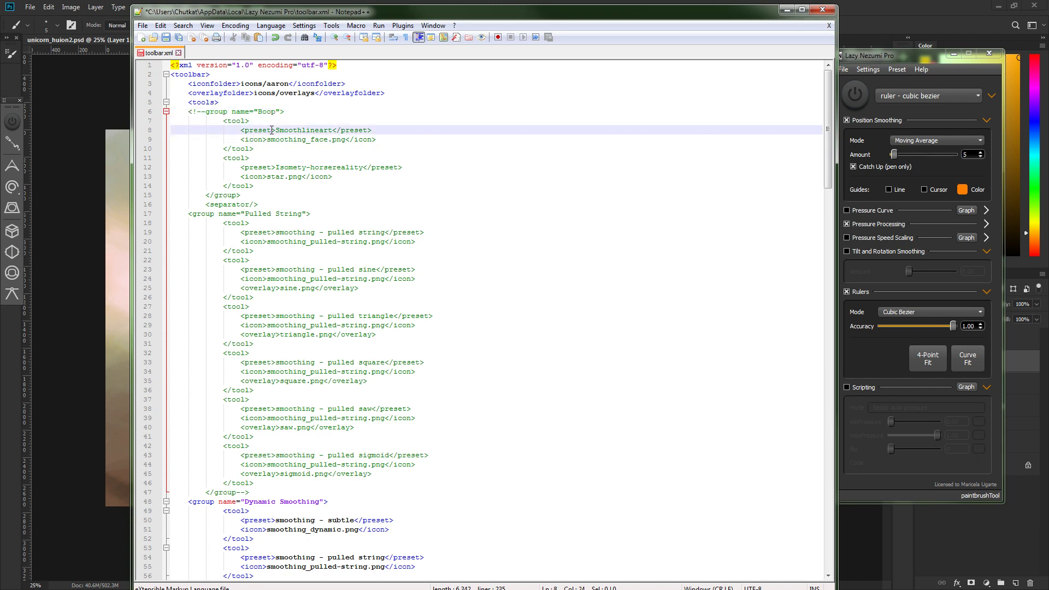
{"action": "left_click", "coordinate": [949, 100]}
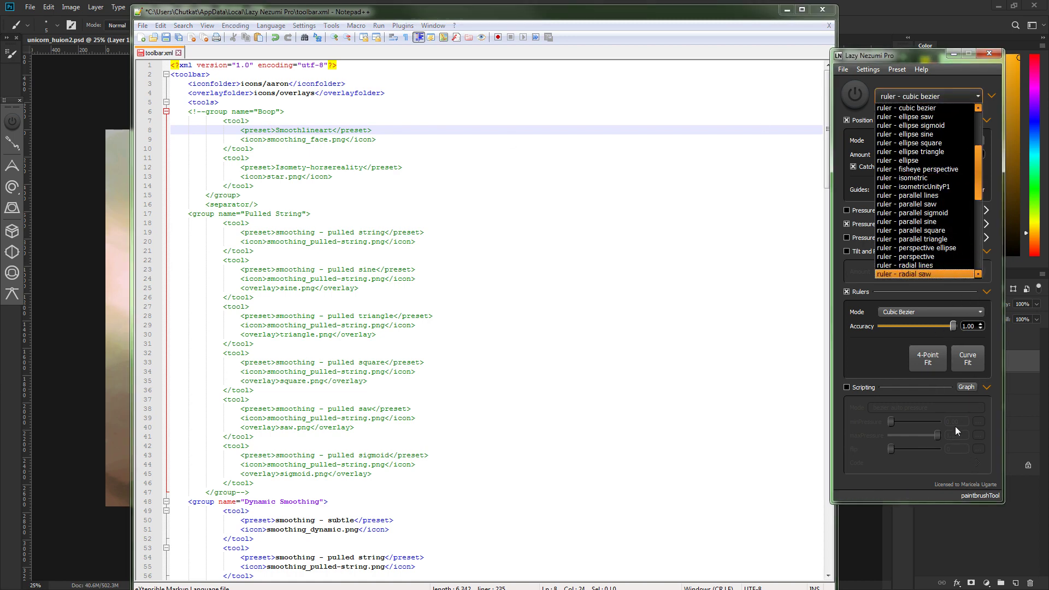
{"action": "left_click", "coordinate": [920, 109]}
{"action": "left_click", "coordinate": [978, 96]}
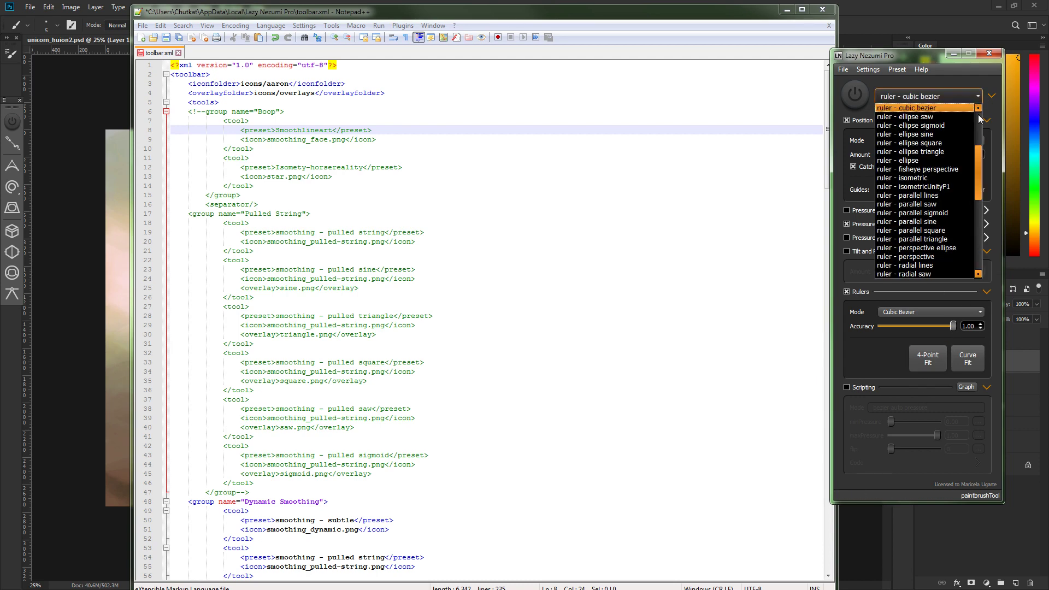
{"action": "left_click", "coordinate": [978, 98]}
{"action": "left_click", "coordinate": [978, 97]}
{"action": "scroll", "coordinate": [979, 158], "scroll_direction": "up", "scroll_amount": 3}
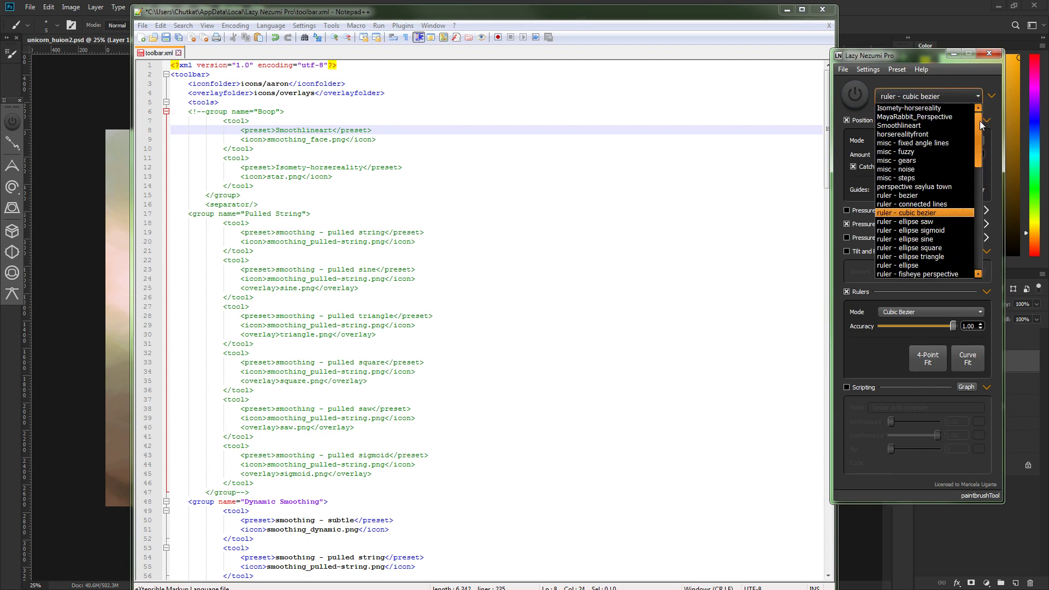
{"action": "left_click", "coordinate": [945, 126]}
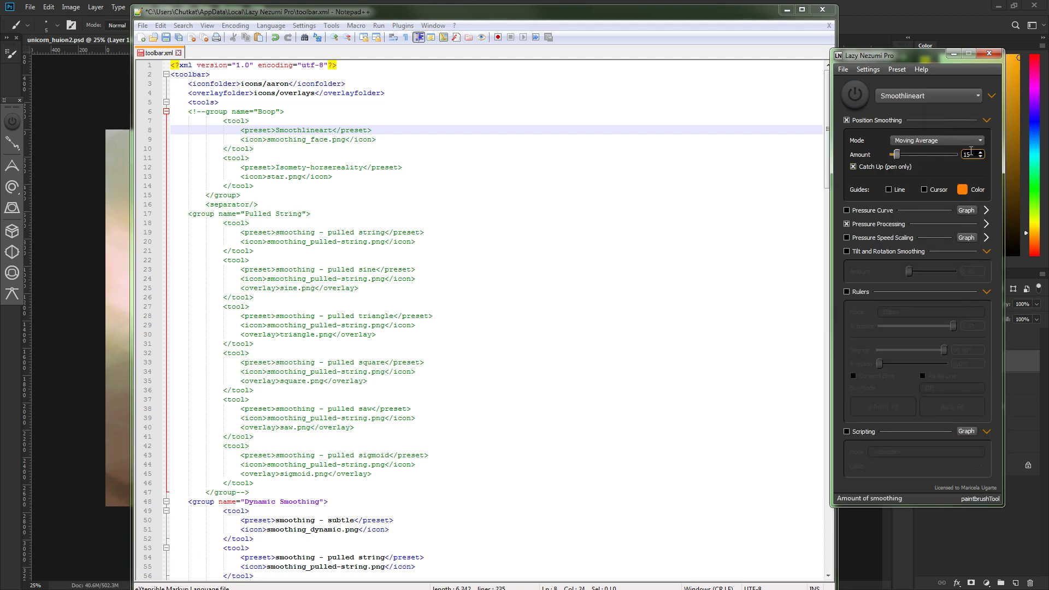
Try a smoothing amount of 70 on the Smoothlineart preset and discard the preset changes.
{"action": "left_click_drag", "start_coordinate": [897, 155], "coordinate": [914, 155]}
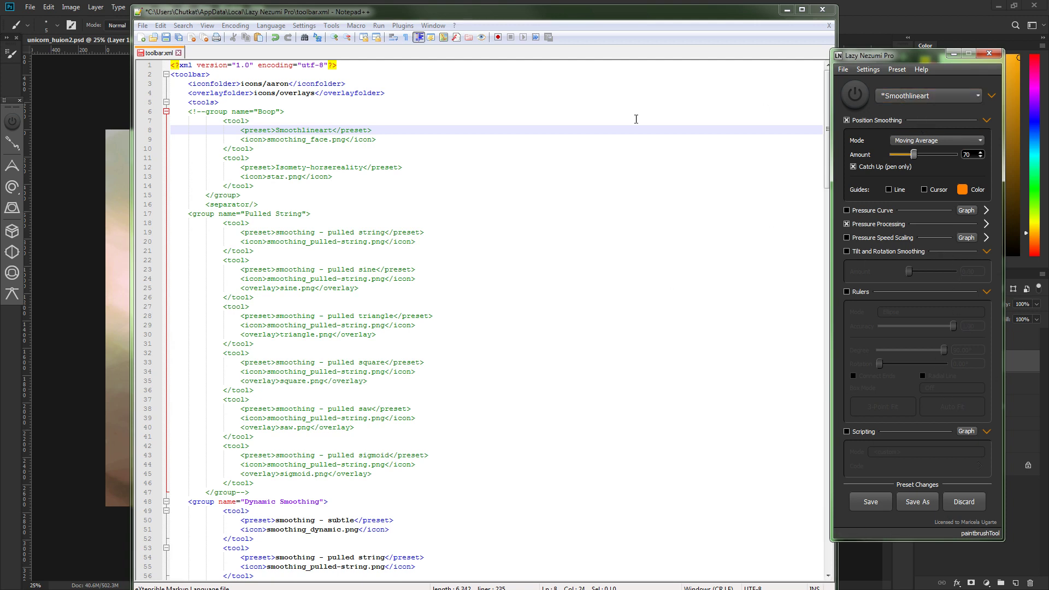
{"action": "left_click", "coordinate": [314, 130]}
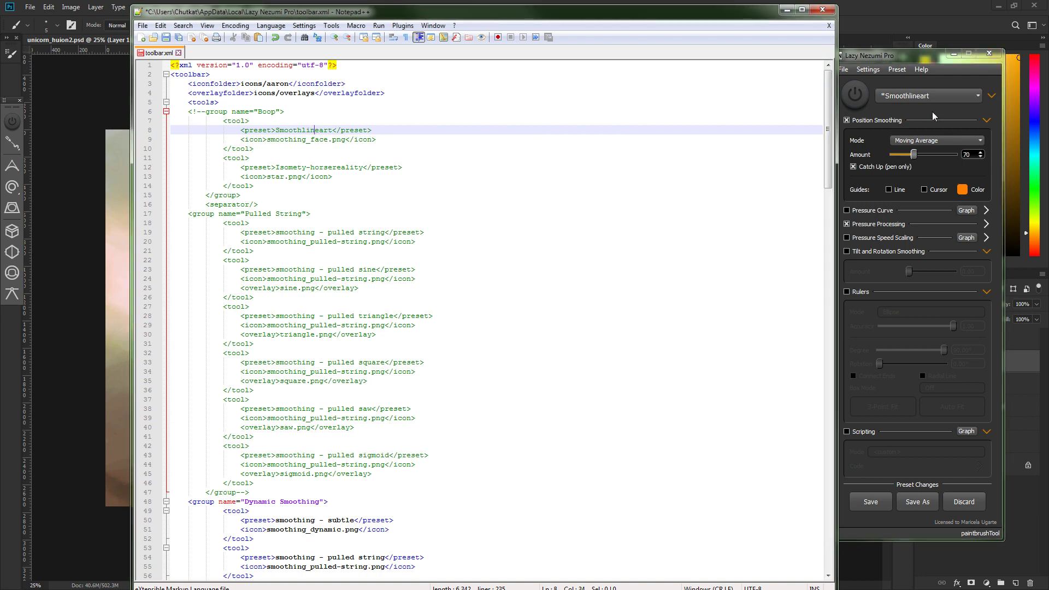
{"action": "left_click", "coordinate": [965, 502]}
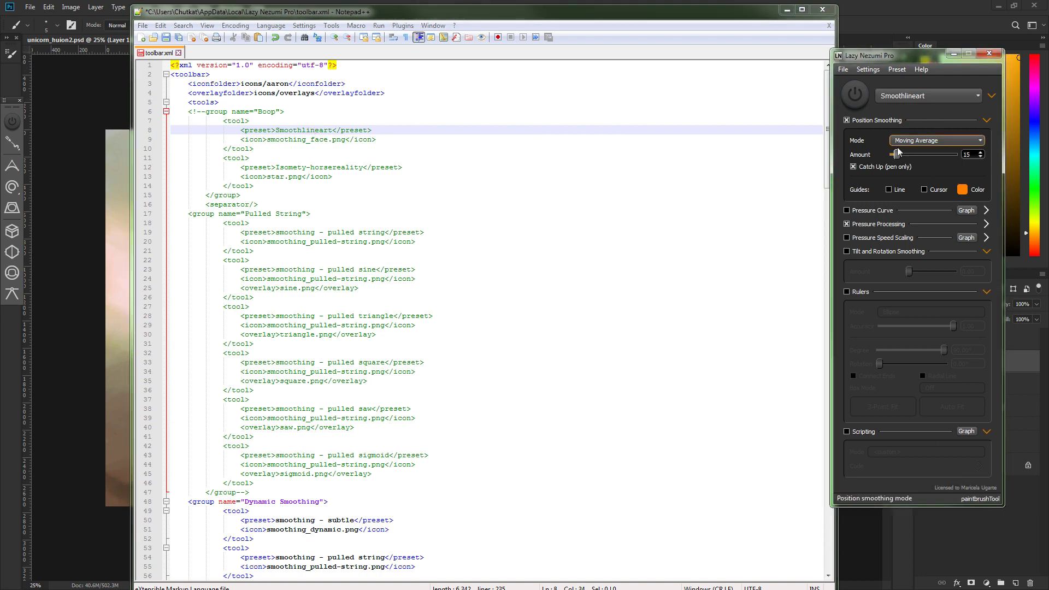
Compare the preset list with the first tool entry and highlight the Smoothlineart preset name in toolbar.xml.
{"action": "left_click", "coordinate": [928, 97]}
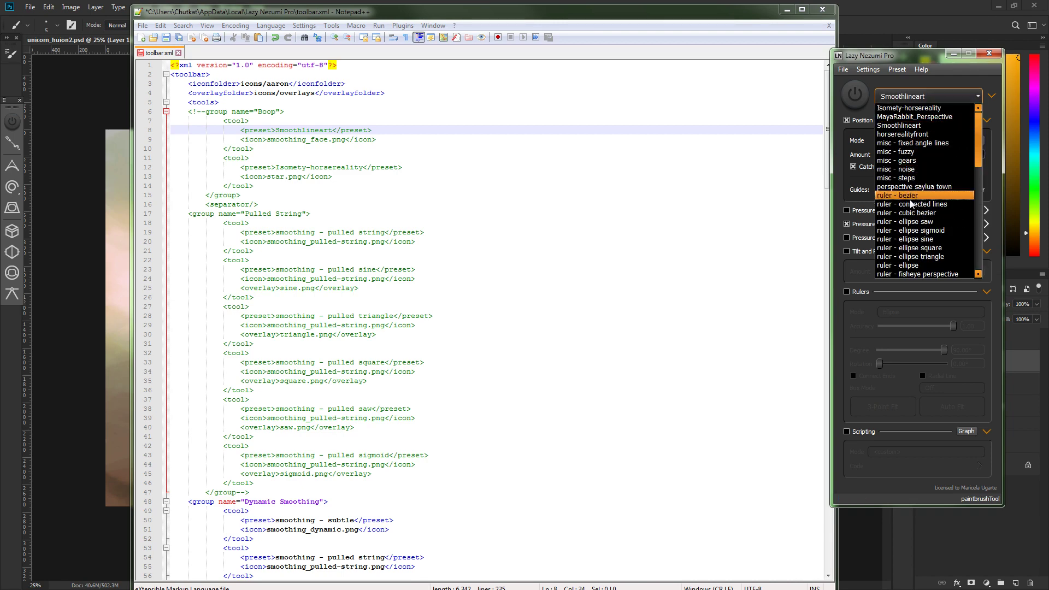
{"action": "left_click", "coordinate": [289, 130]}
{"action": "left_click_drag", "start_coordinate": [278, 130], "coordinate": [331, 128]}
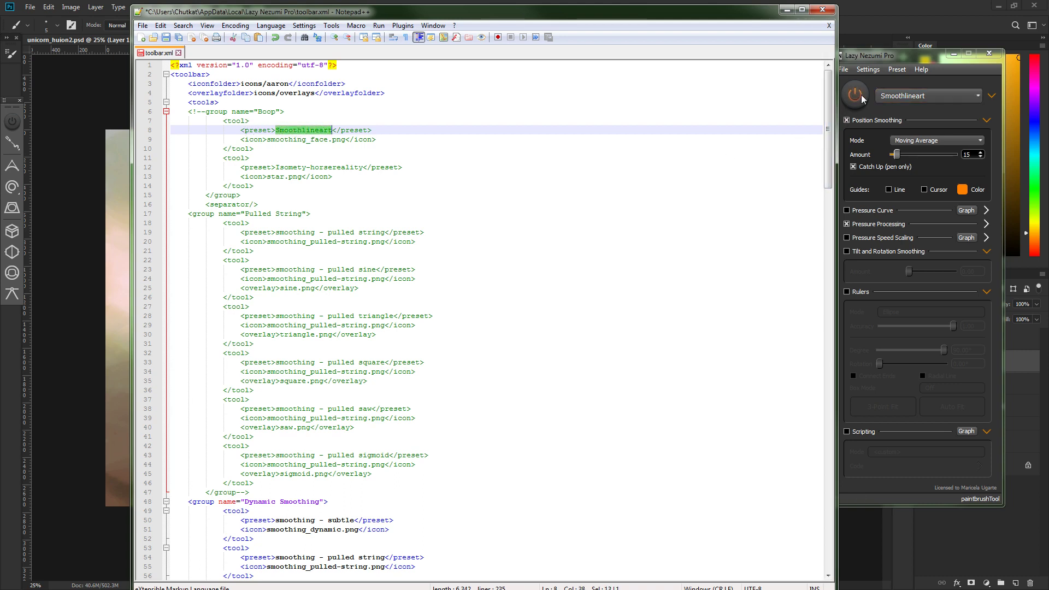
{"action": "left_click", "coordinate": [278, 130]}
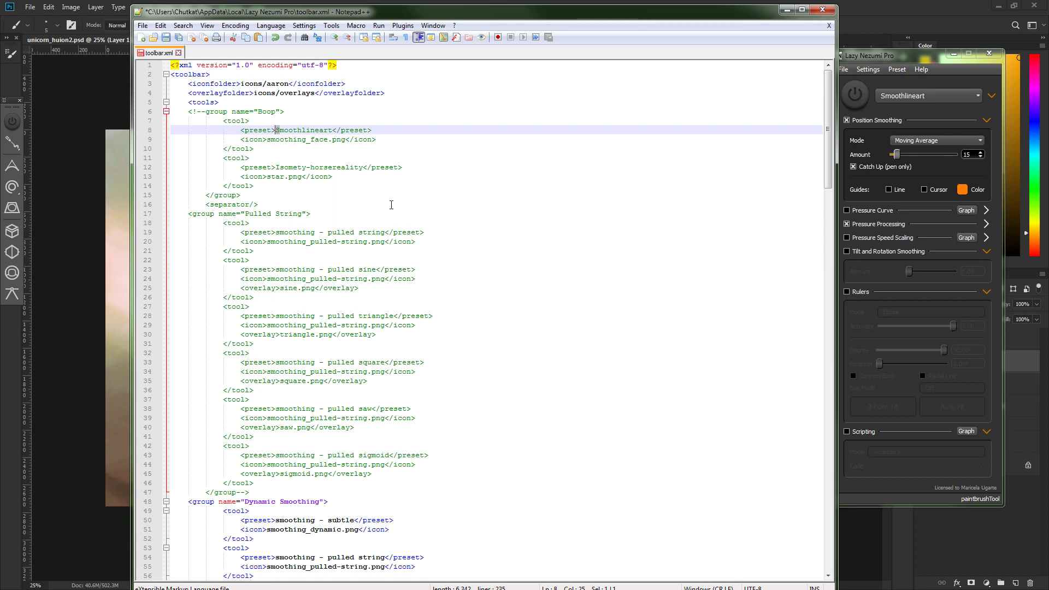
{"action": "left_click", "coordinate": [293, 131]}
{"action": "left_click_drag", "start_coordinate": [276, 131], "coordinate": [306, 131]}
Highlight the smoothing_face.png icon name of the first tool and the icons/aaron path in the iconfolder entry.
{"action": "left_click", "coordinate": [266, 140]}
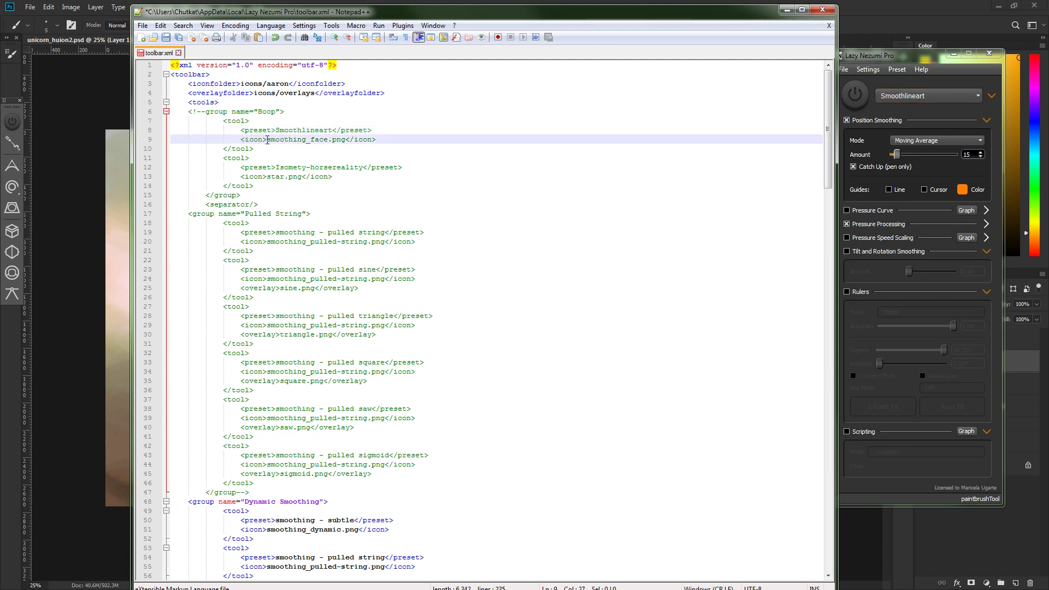
{"action": "left_click", "coordinate": [272, 140]}
{"action": "left_click_drag", "start_coordinate": [270, 140], "coordinate": [346, 141]}
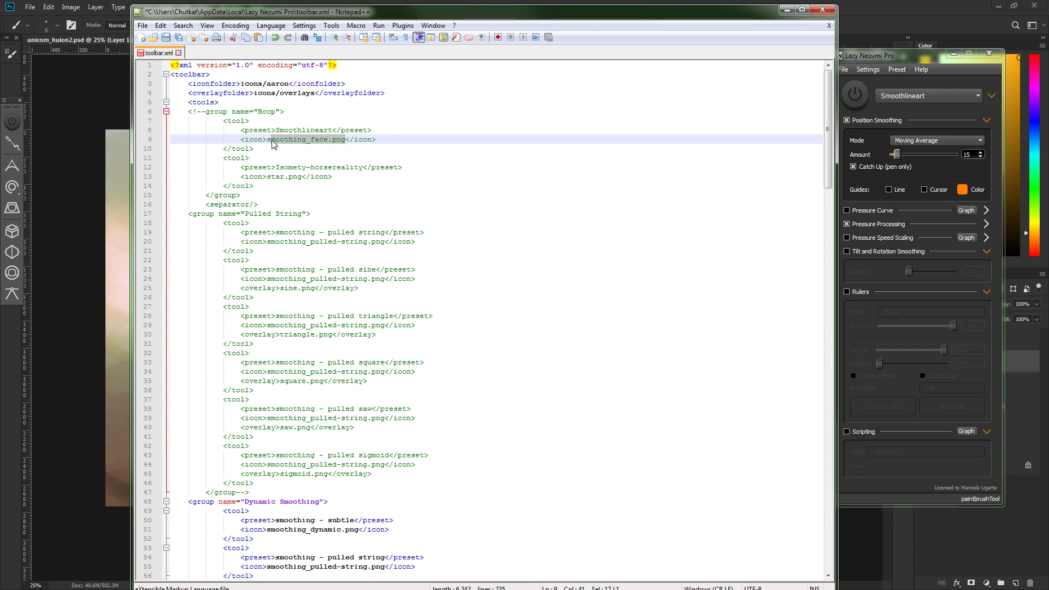
{"action": "left_click", "coordinate": [242, 84]}
{"action": "left_click_drag", "start_coordinate": [247, 83], "coordinate": [288, 87]}
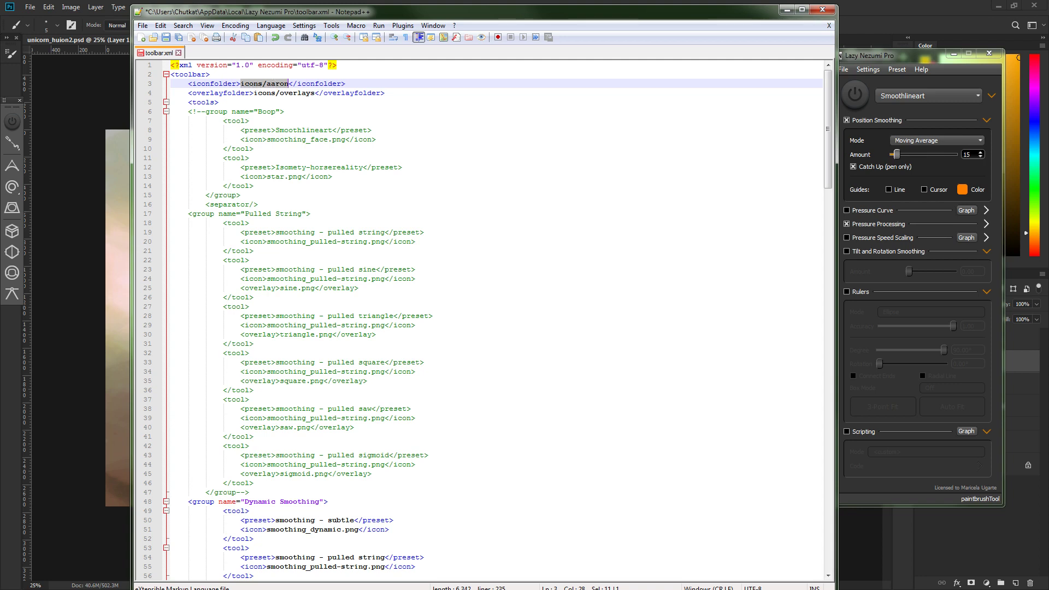
Switch to File Explorer, go up to the Lazy Nezumi Pro program folder, and open its icons\aaron subfolder.
{"action": "key", "text": "alt+Tab"}
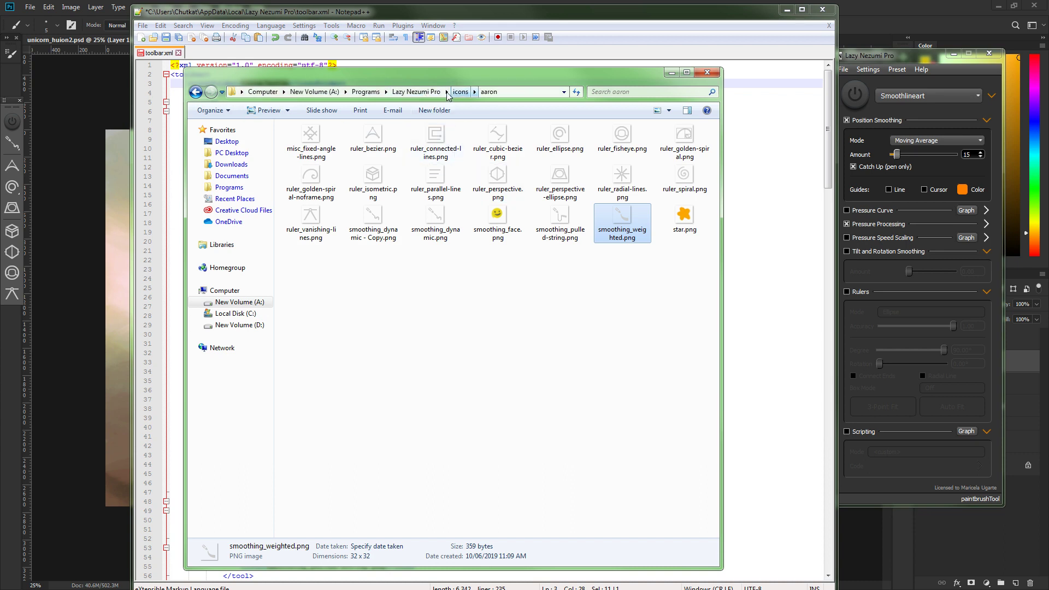
{"action": "left_click", "coordinate": [506, 93]}
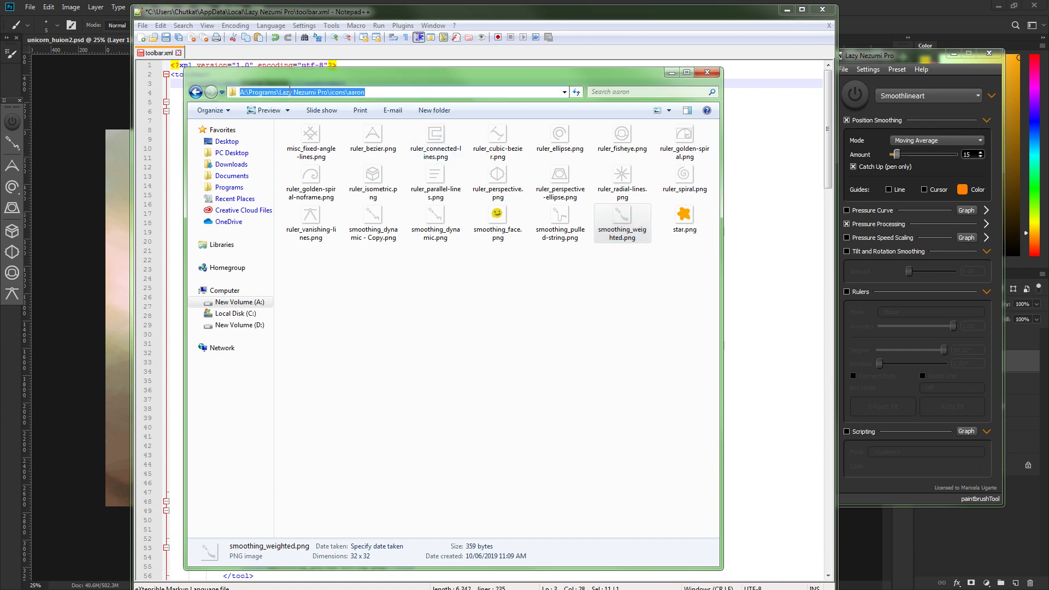
{"action": "left_click", "coordinate": [308, 93]}
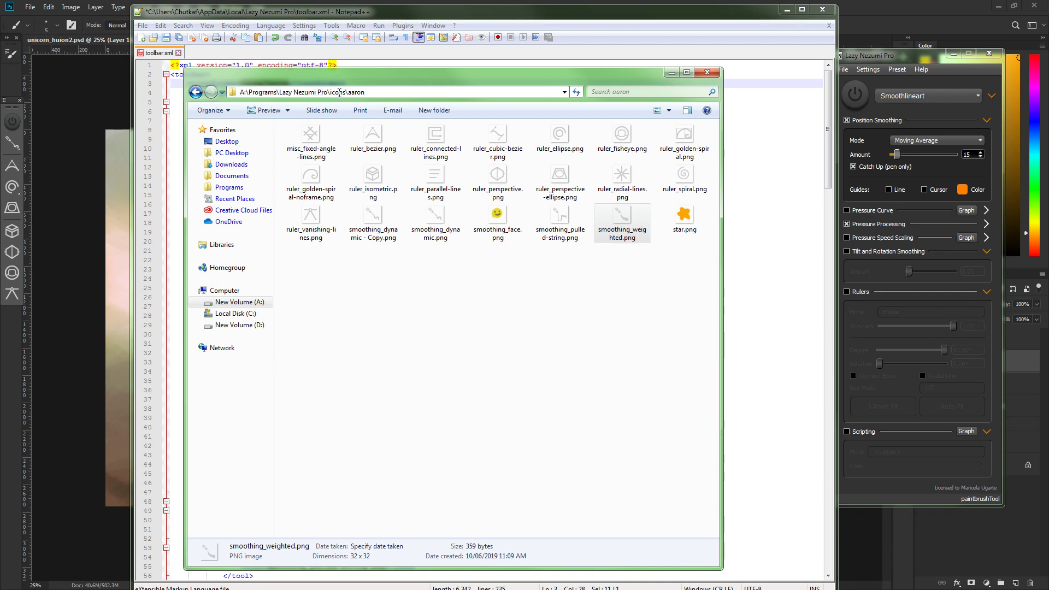
{"action": "left_click_drag", "start_coordinate": [330, 92], "coordinate": [376, 93]}
{"action": "key", "text": "BackSpace"}
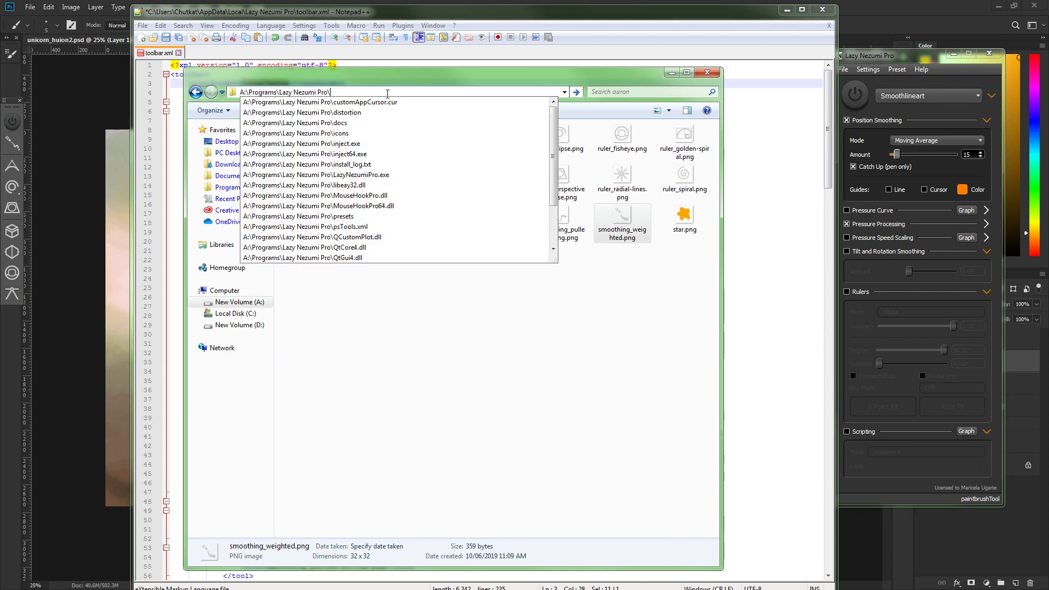
{"action": "key", "text": "Return"}
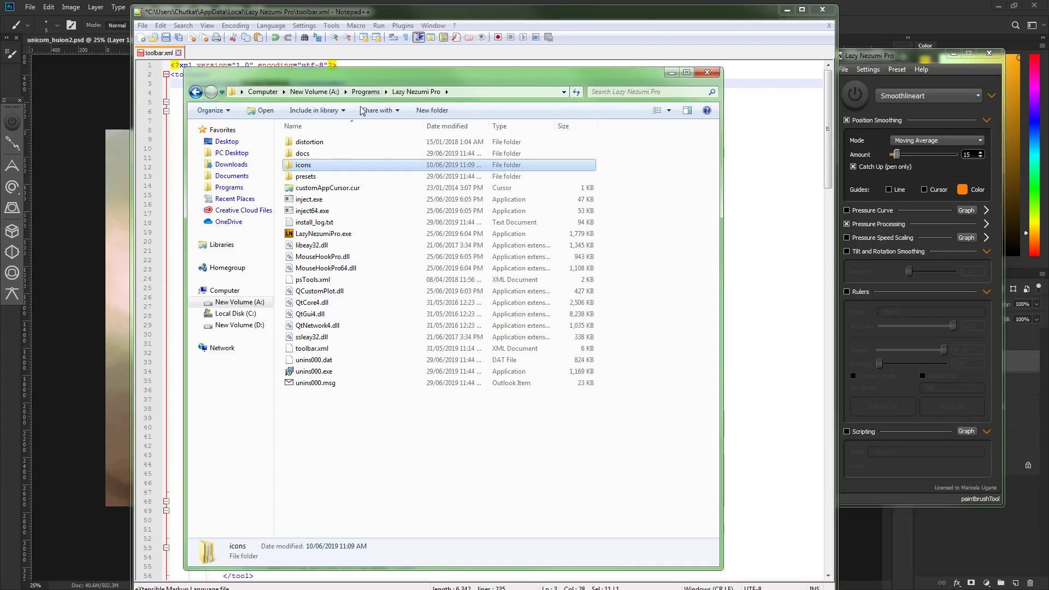
{"action": "double_click", "coordinate": [298, 167]}
{"action": "double_click", "coordinate": [304, 144]}
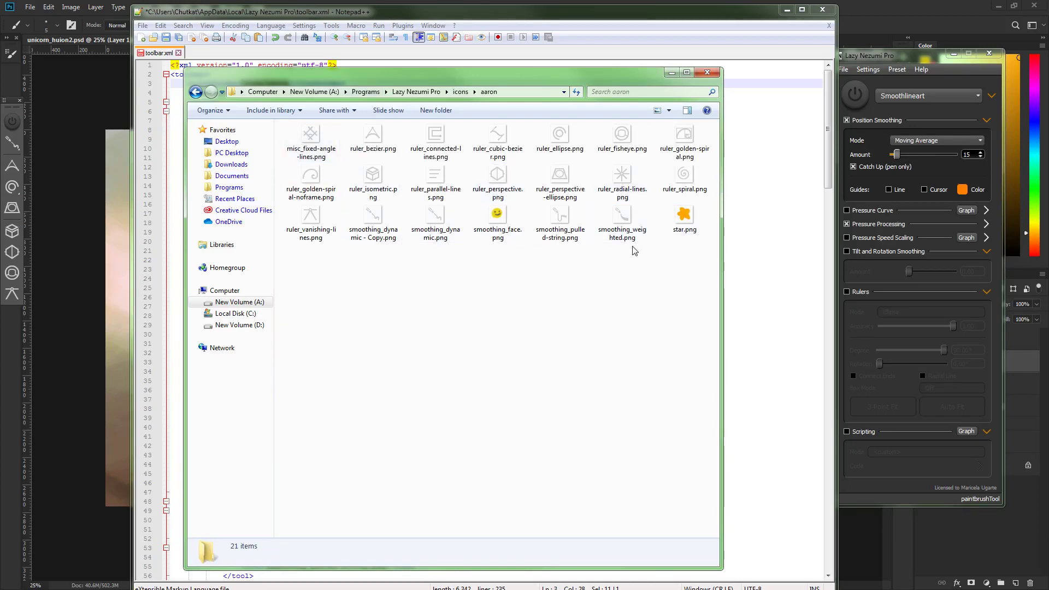
Try placing smoothing_dynamic.png from the aaron folder into the unicorn document in Photoshop and undo the placement.
{"action": "left_click_drag", "start_coordinate": [429, 216], "coordinate": [112, 39]}
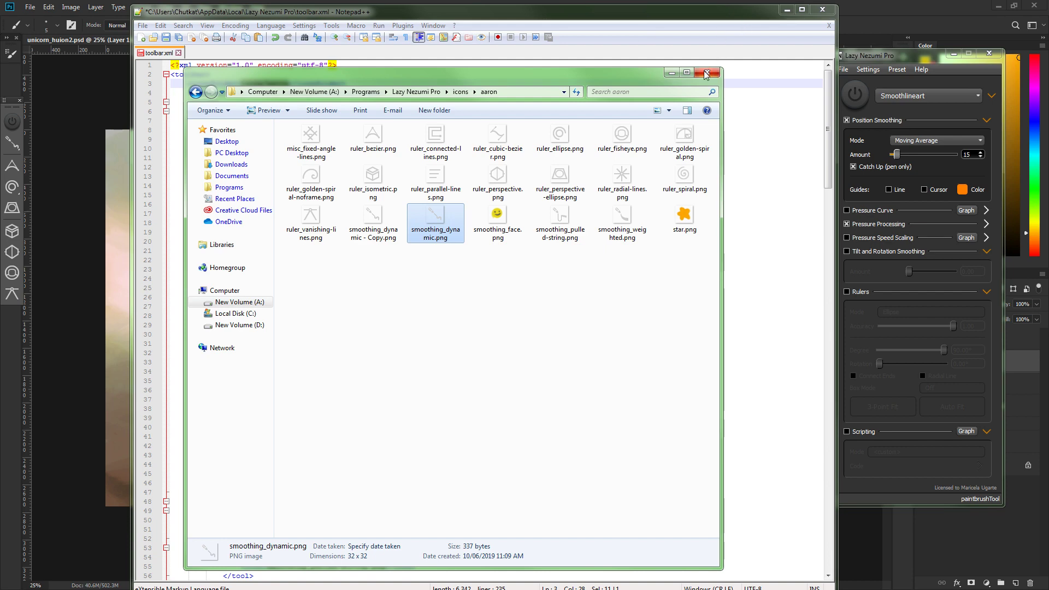
{"action": "left_click", "coordinate": [787, 10]}
{"action": "left_click_drag", "start_coordinate": [435, 219], "coordinate": [397, 47]}
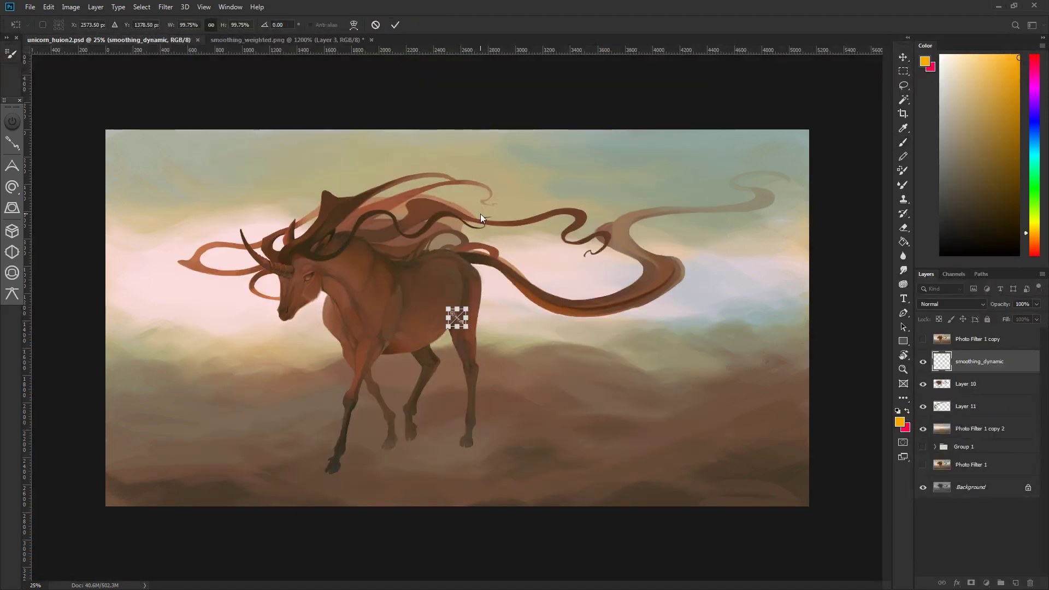
{"action": "key", "text": "Return"}
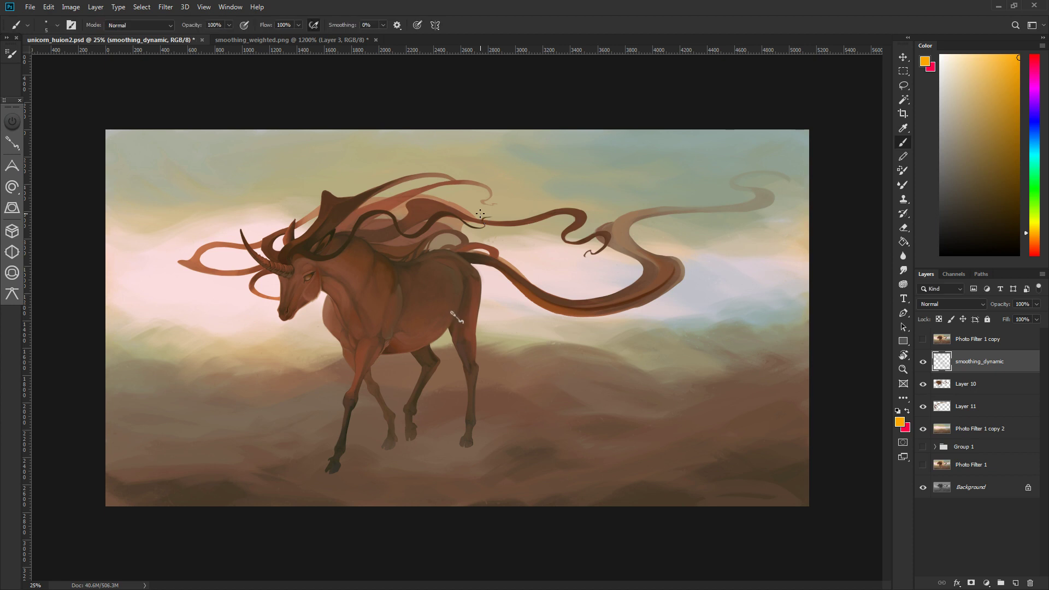
{"action": "key", "text": "ctrl+z"}
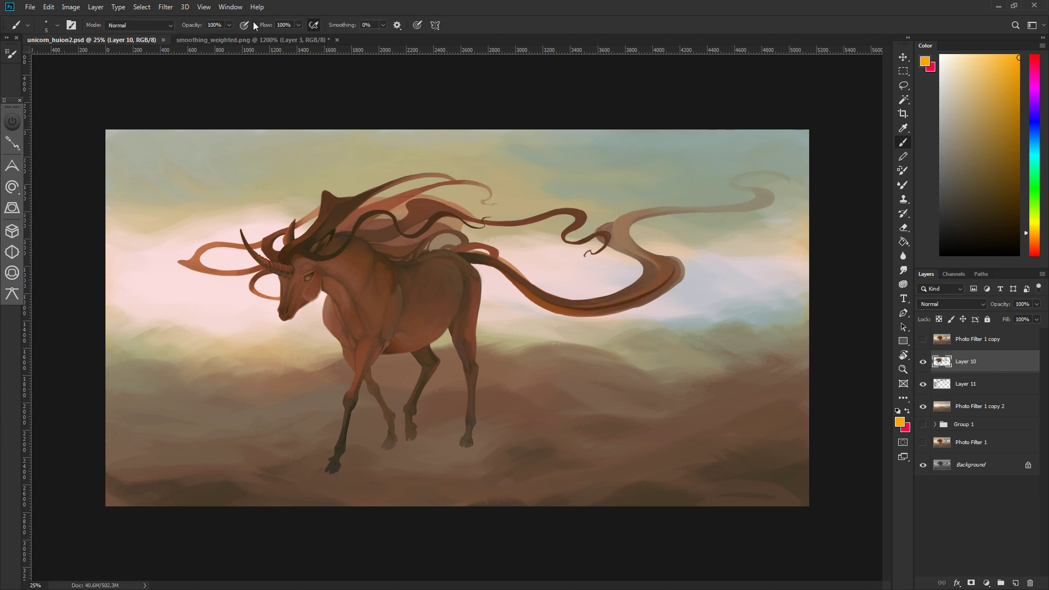
Switch to the smoothing_weighted.png document, hide Layer 3 and show Layer 1 to inspect the original icon.
{"action": "left_click", "coordinate": [251, 40]}
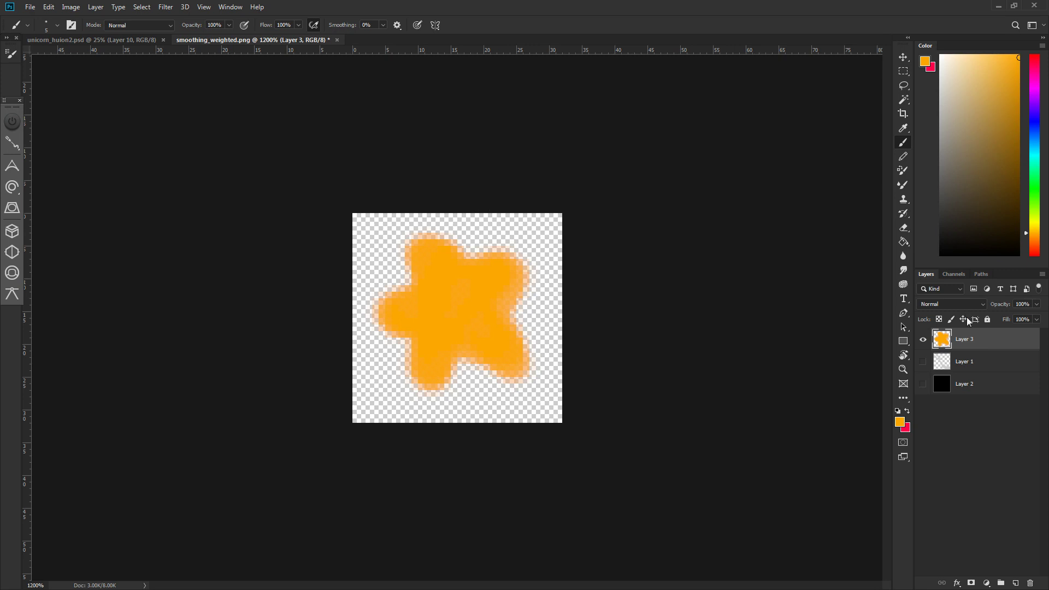
{"action": "left_click", "coordinate": [923, 339]}
{"action": "left_click", "coordinate": [924, 362]}
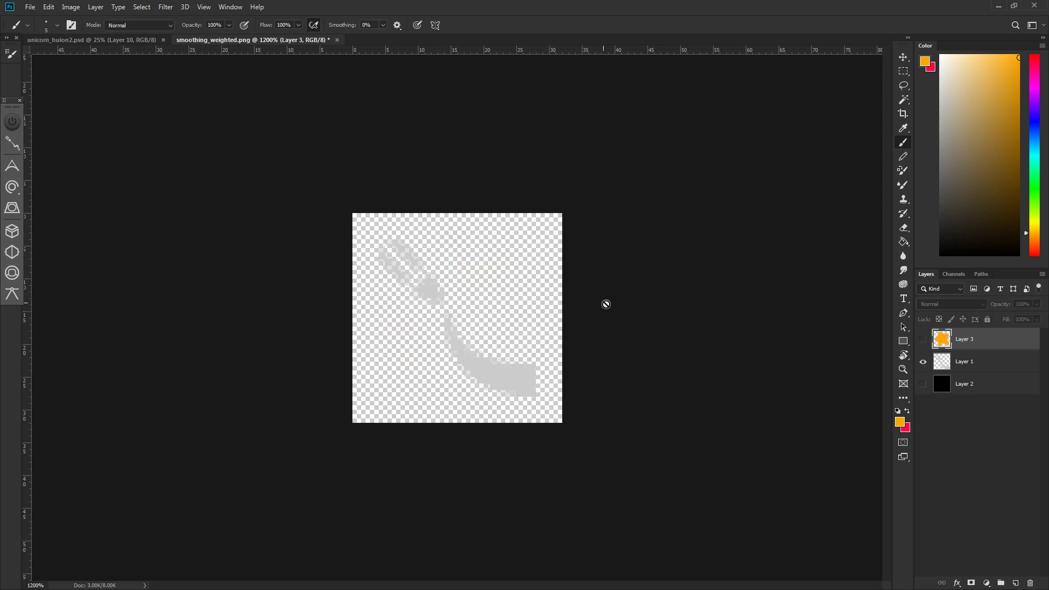
{"action": "key", "text": "ctrl+minus"}
{"action": "key", "text": "ctrl+minus"}
{"action": "key", "text": "ctrl+minus"}
{"action": "key", "text": "ctrl+minus"}
{"action": "key", "text": "ctrl+minus"}
{"action": "key", "text": "ctrl+minus"}
{"action": "key", "text": "ctrl+minus"}
{"action": "key", "text": "ctrl+minus"}
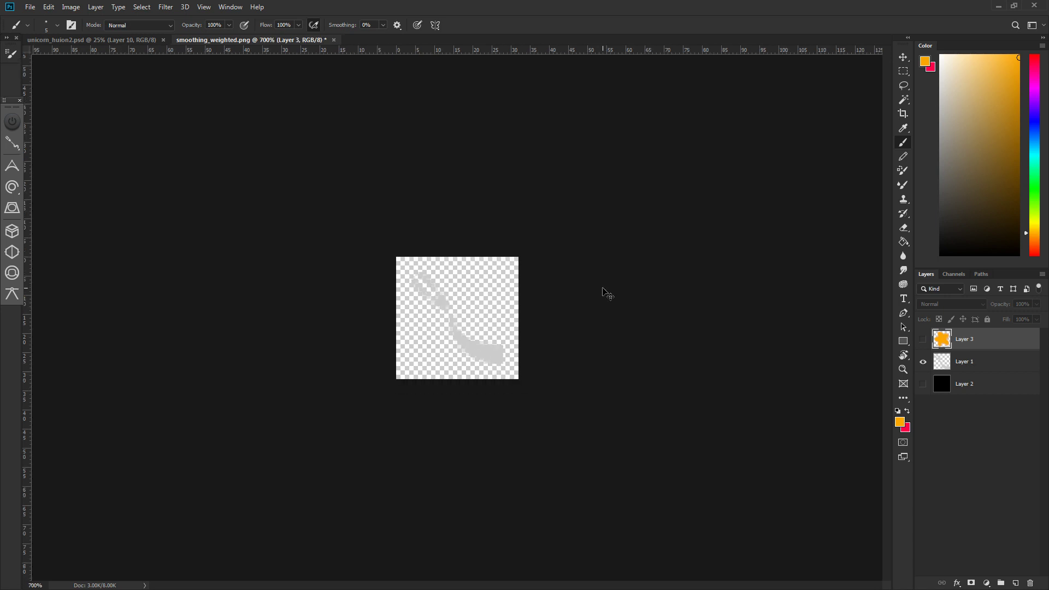
{"action": "key", "text": "ctrl+plus"}
{"action": "key", "text": "ctrl+plus"}
{"action": "key", "text": "ctrl+plus"}
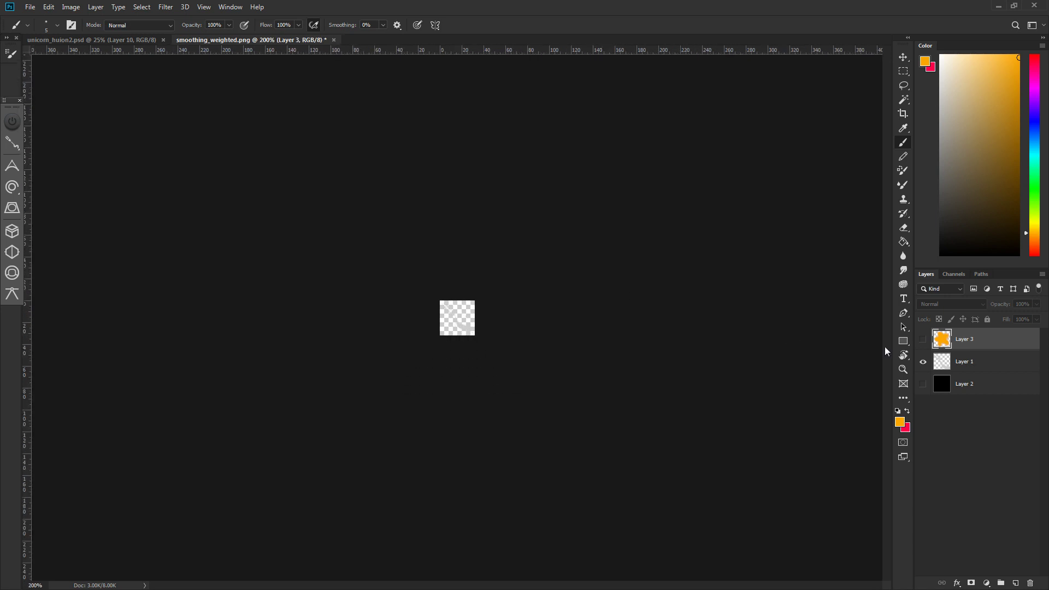
Show the black Layer 2 behind the icon on Layer 1 and inspect the icon against it.
{"action": "left_click", "coordinate": [923, 383]}
{"action": "key", "text": "ctrl+plus"}
{"action": "key", "text": "ctrl+plus"}
{"action": "key", "text": "ctrl+plus"}
{"action": "key", "text": "ctrl+plus"}
{"action": "key", "text": "ctrl+plus"}
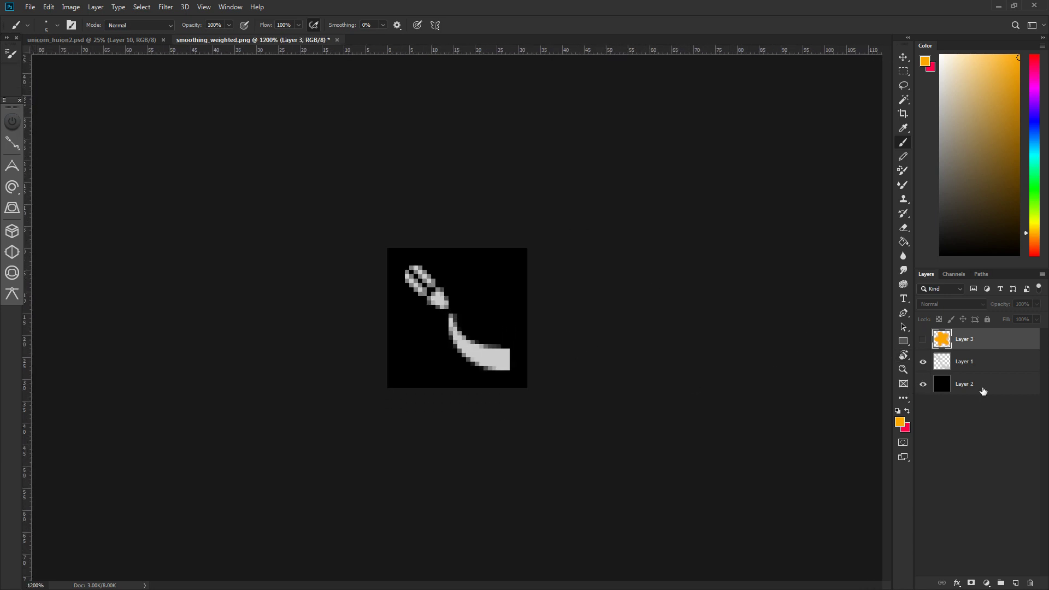
Hide Layer 1 and the black Layer 2, and show the orange star on Layer 3 over transparency.
{"action": "left_click", "coordinate": [923, 361]}
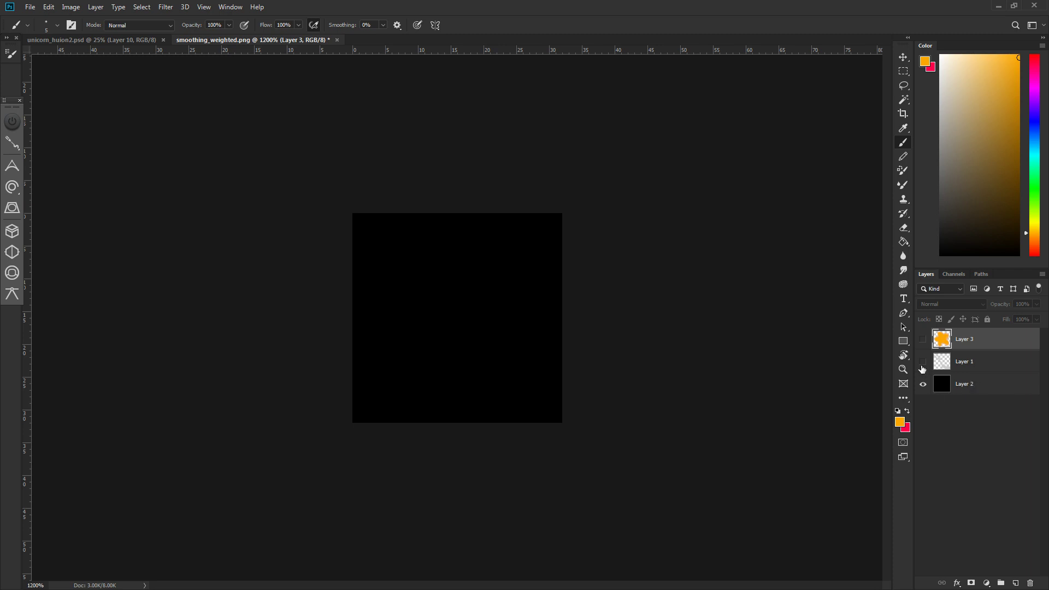
{"action": "left_click", "coordinate": [923, 340]}
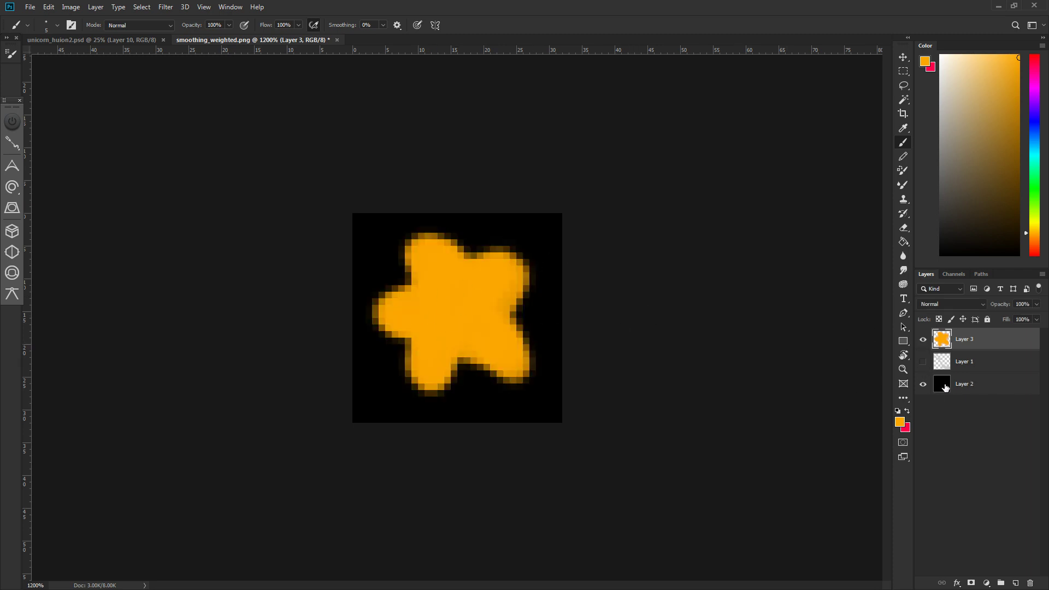
{"action": "left_click", "coordinate": [923, 385]}
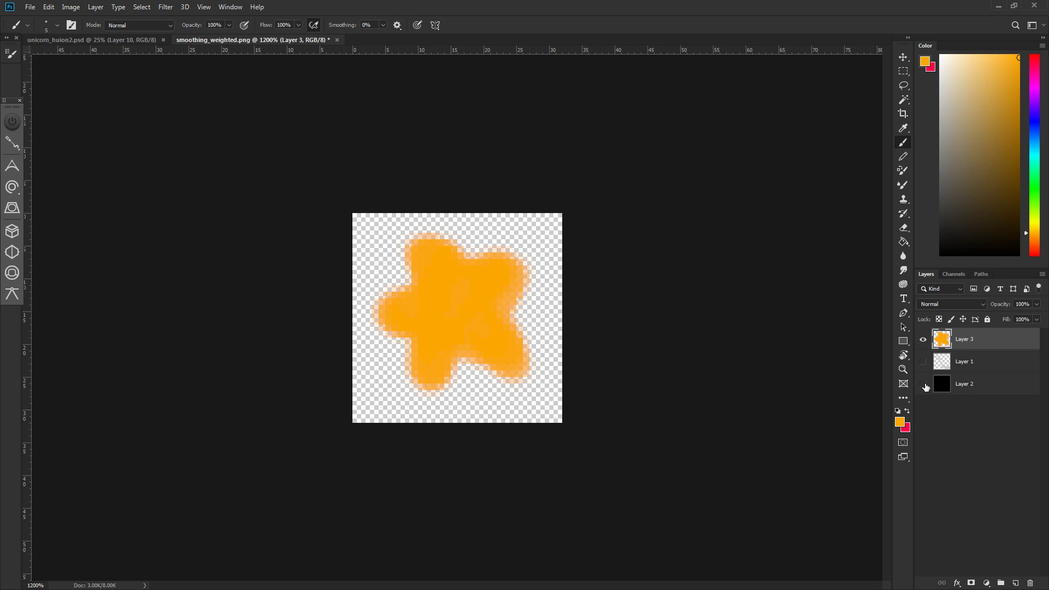
Review the star's PNG-24 Save for Web settings and the icons in the aaron save folder, then cancel the export.
{"action": "key", "text": "m"}
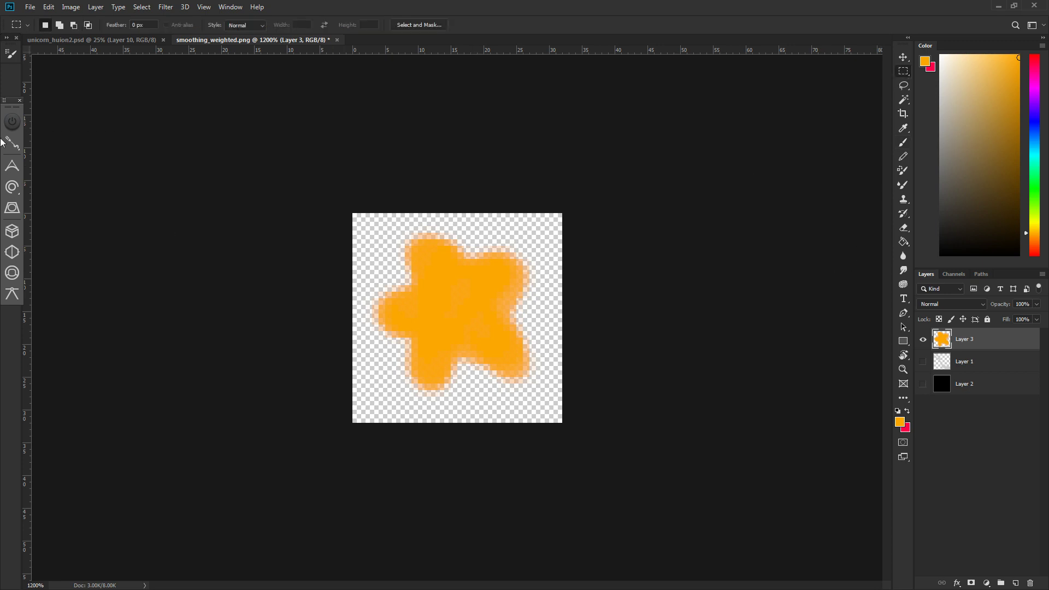
{"action": "left_click", "coordinate": [30, 7]}
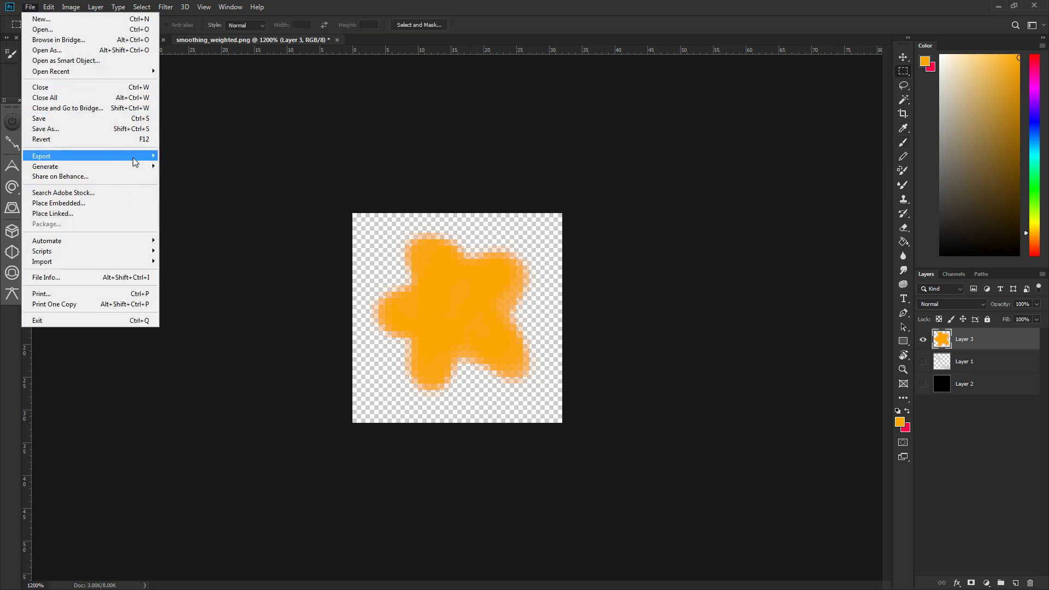
{"action": "mouse_move", "coordinate": [131, 157]}
{"action": "left_click", "coordinate": [211, 199]}
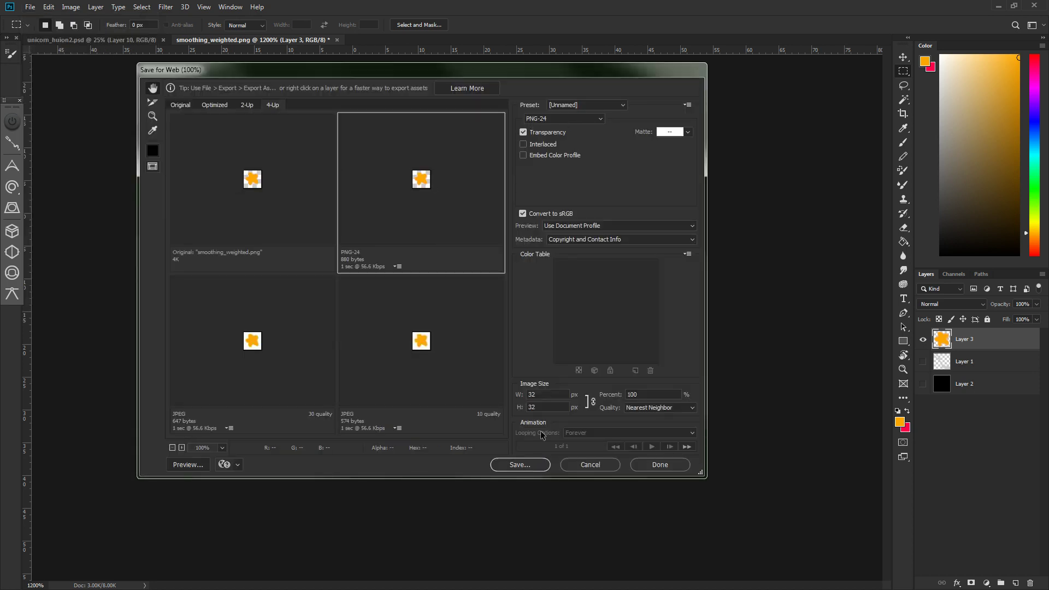
{"action": "left_click", "coordinate": [518, 465]}
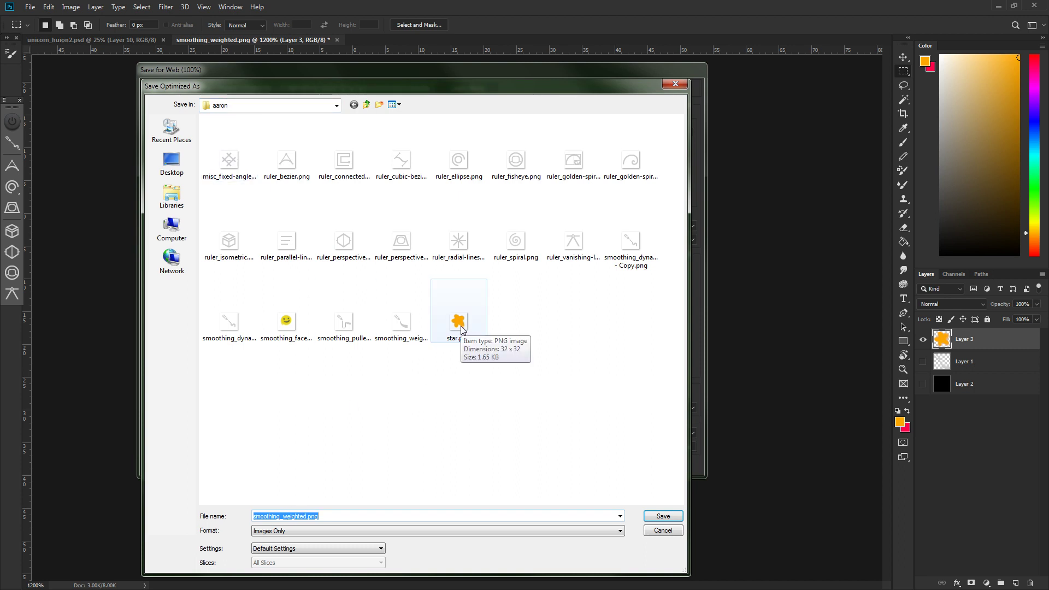
{"action": "left_click", "coordinate": [674, 533]}
{"action": "left_click", "coordinate": [601, 465]}
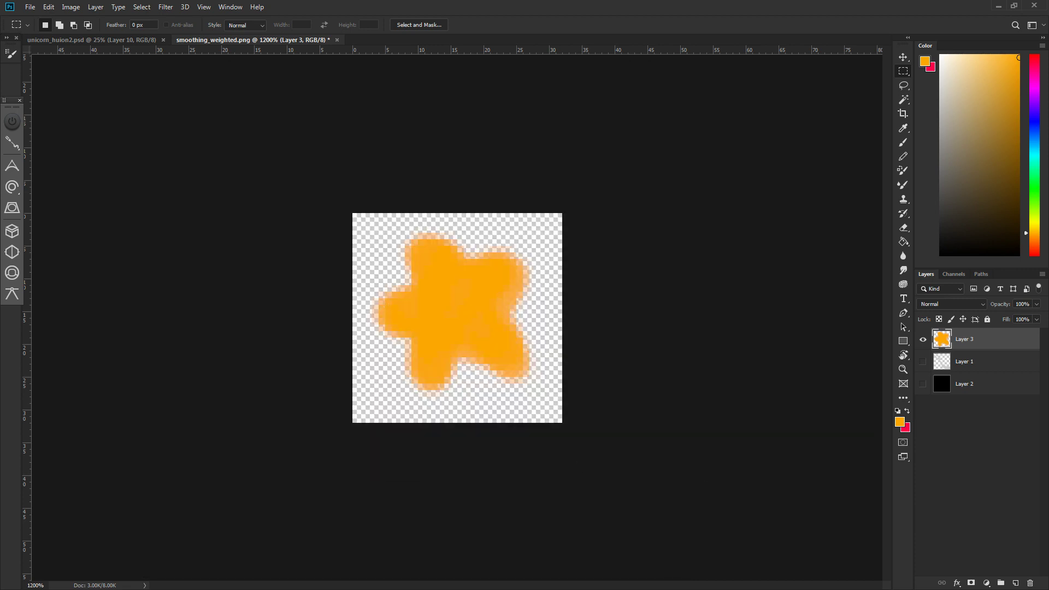
Switch to toolbar.xml in Notepad++ and examine the icon file name in the Smoothlineart tool entry.
{"action": "key", "text": "alt+Tab"}
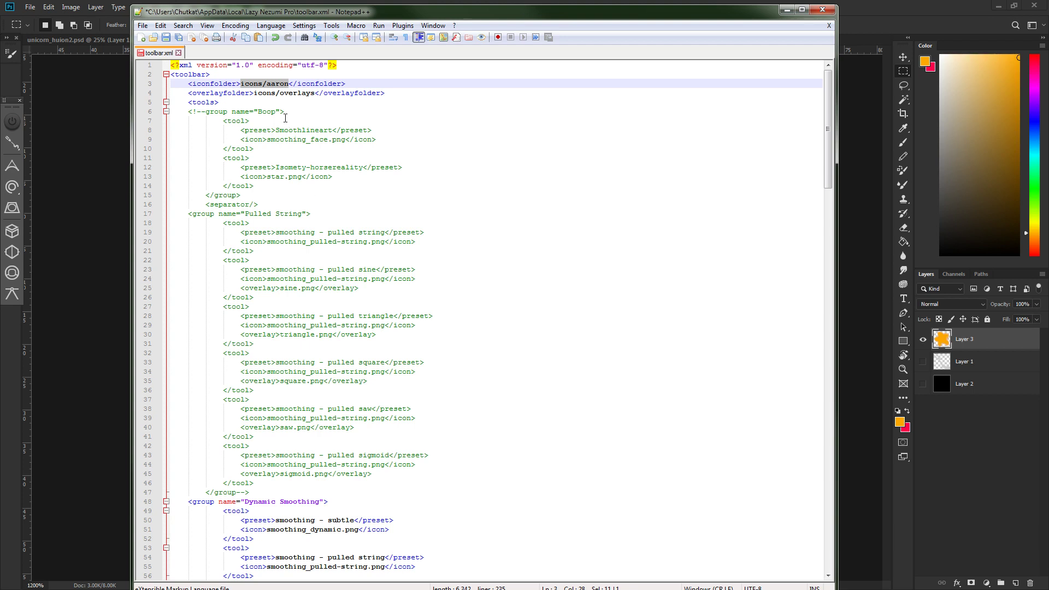
{"action": "left_click", "coordinate": [260, 138]}
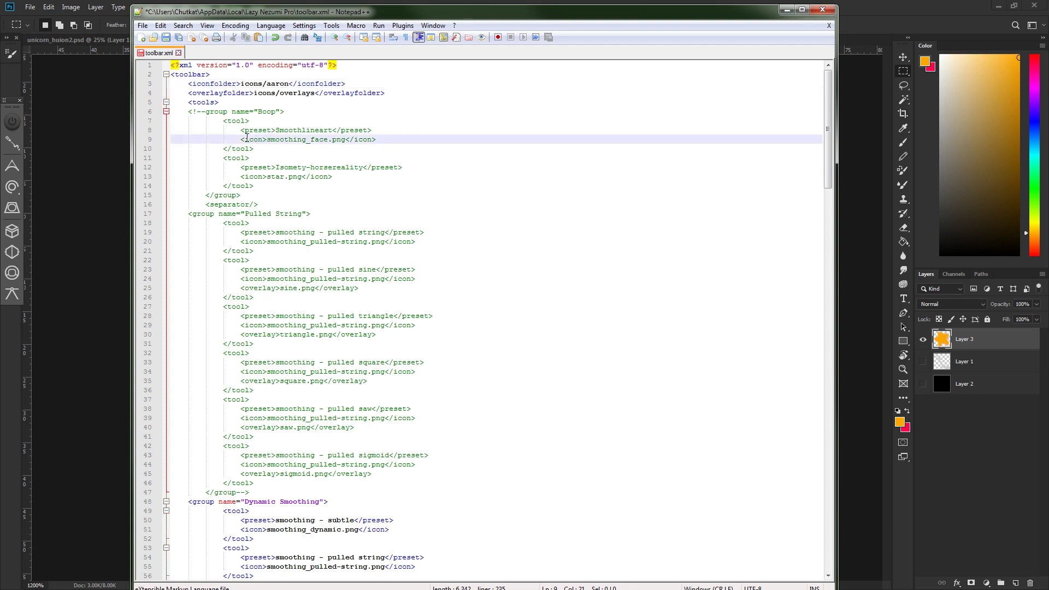
{"action": "left_click_drag", "start_coordinate": [272, 139], "coordinate": [328, 140]}
{"action": "left_click", "coordinate": [295, 140]}
Examine the star.png file name and its .png extension in the Isomety-horsereality tool's icon entry.
{"action": "left_click", "coordinate": [276, 178]}
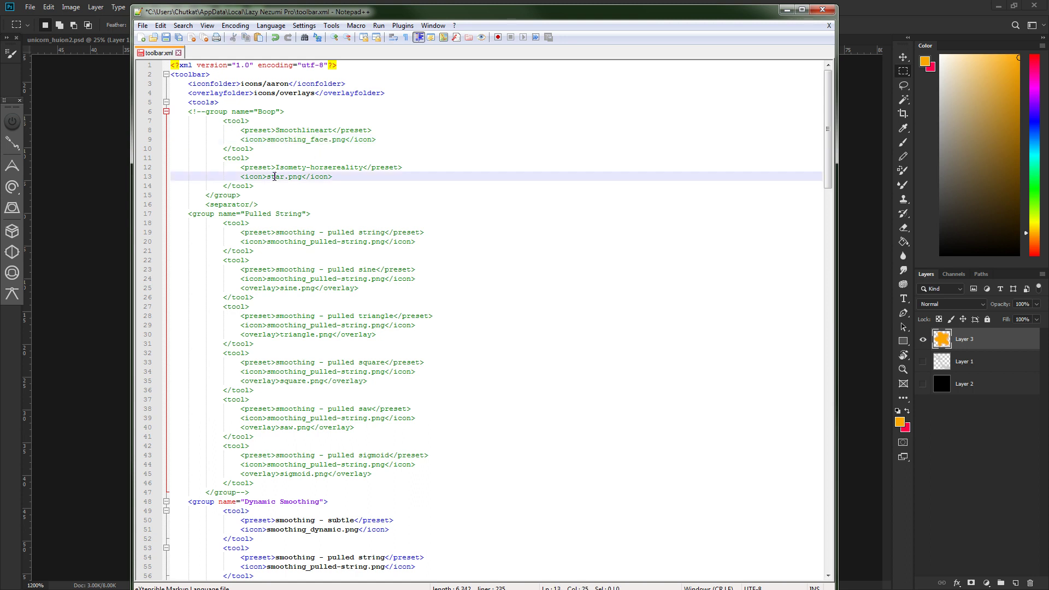
{"action": "left_click_drag", "start_coordinate": [267, 176], "coordinate": [285, 177]}
{"action": "left_click", "coordinate": [291, 179]}
{"action": "left_click", "coordinate": [298, 177]}
{"action": "left_click", "coordinate": [293, 178]}
{"action": "double_click", "coordinate": [290, 177]}
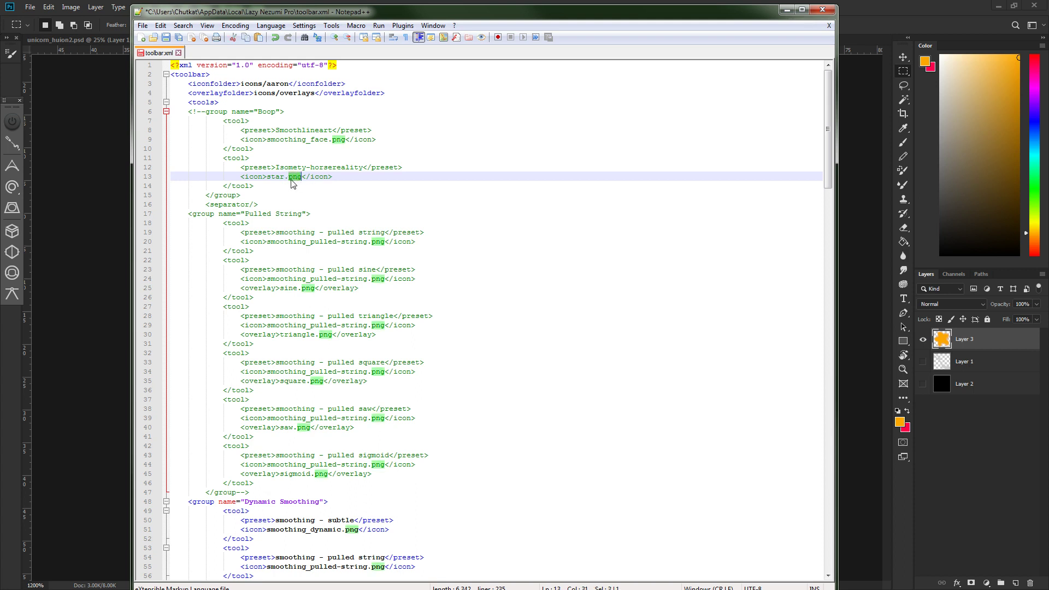
{"action": "key", "text": "Left"}
{"action": "key", "text": "Left"}
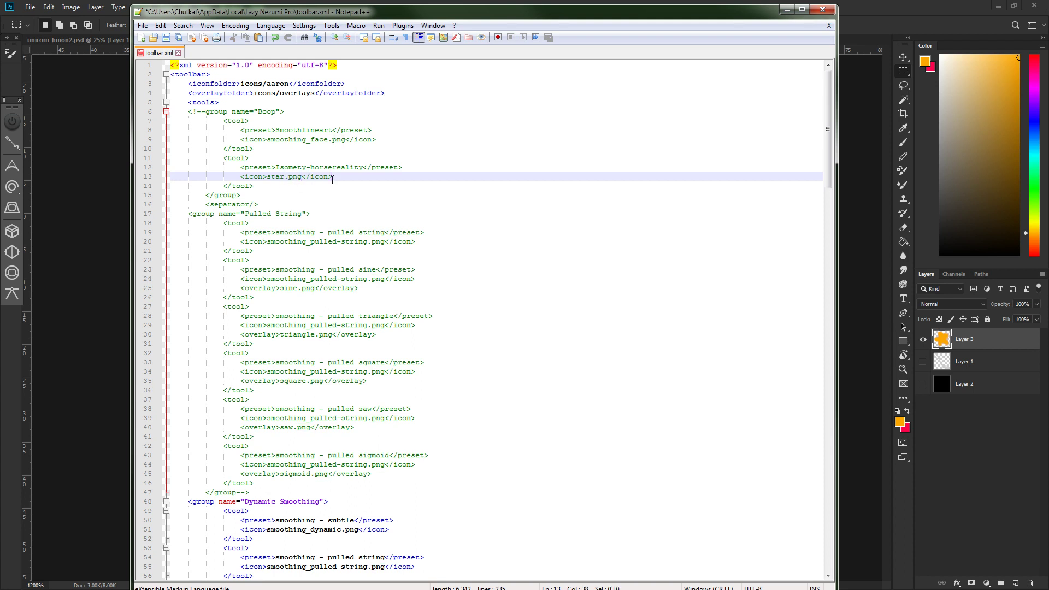
{"action": "mouse_move", "coordinate": [284, 177]}
{"action": "left_mouse_down"}
{"action": "mouse_move", "coordinate": [305, 178]}
{"action": "mouse_move", "coordinate": [296, 184]}
{"action": "left_mouse_up"}
{"action": "left_click", "coordinate": [276, 184]}
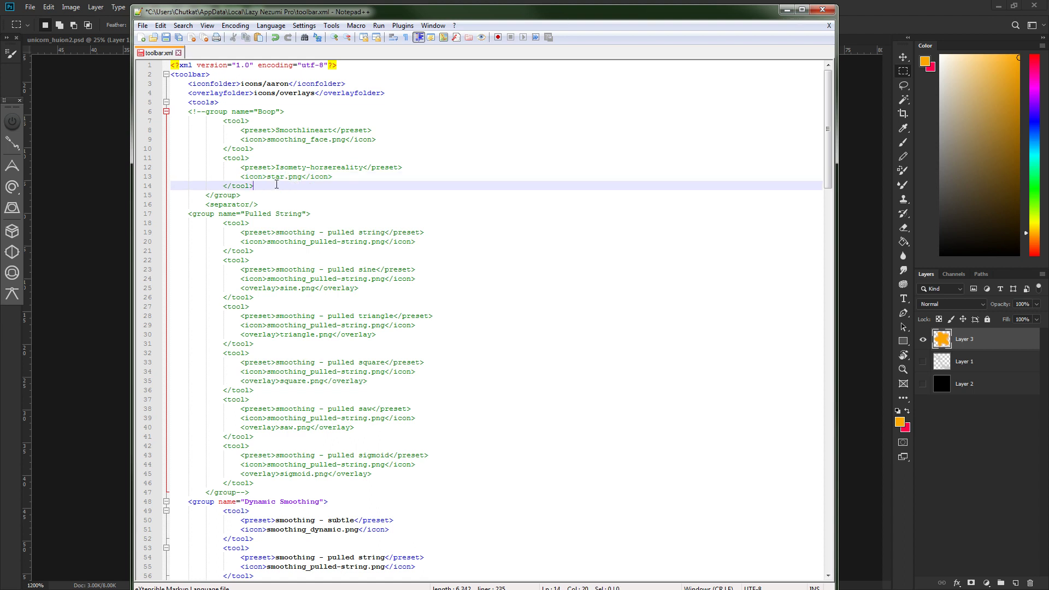
{"action": "mouse_move", "coordinate": [285, 177]}
{"action": "left_mouse_down"}
{"action": "mouse_move", "coordinate": [313, 178]}
{"action": "mouse_move", "coordinate": [302, 182]}
{"action": "left_mouse_up"}
{"action": "left_click", "coordinate": [276, 176]}
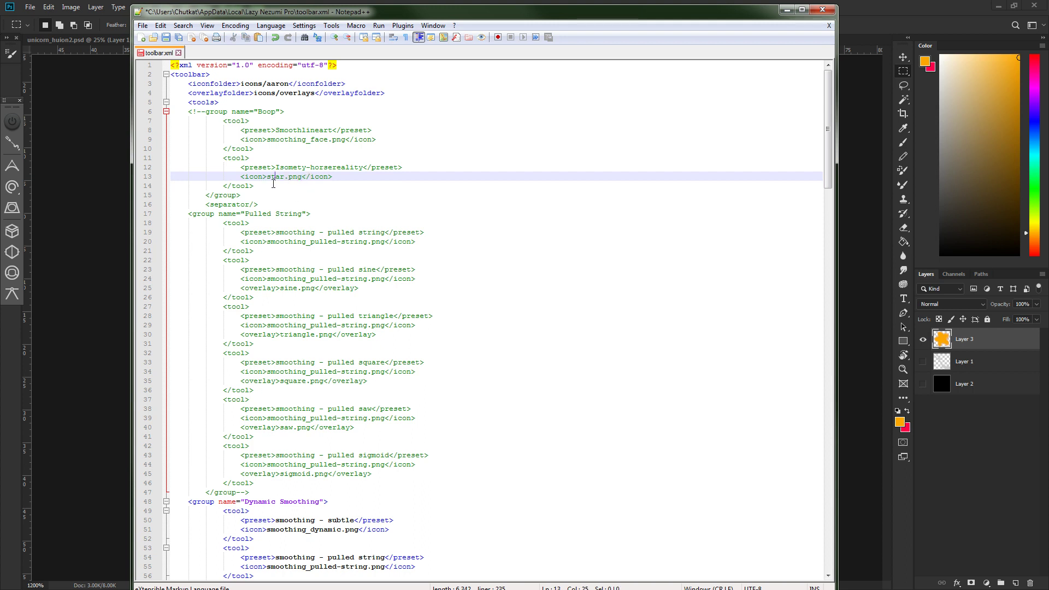
Remove the comment markers enclosing the Boop and Pulled String groups and save toolbar.xml.
{"action": "key", "text": "Down"}
{"action": "key", "text": "Down"}
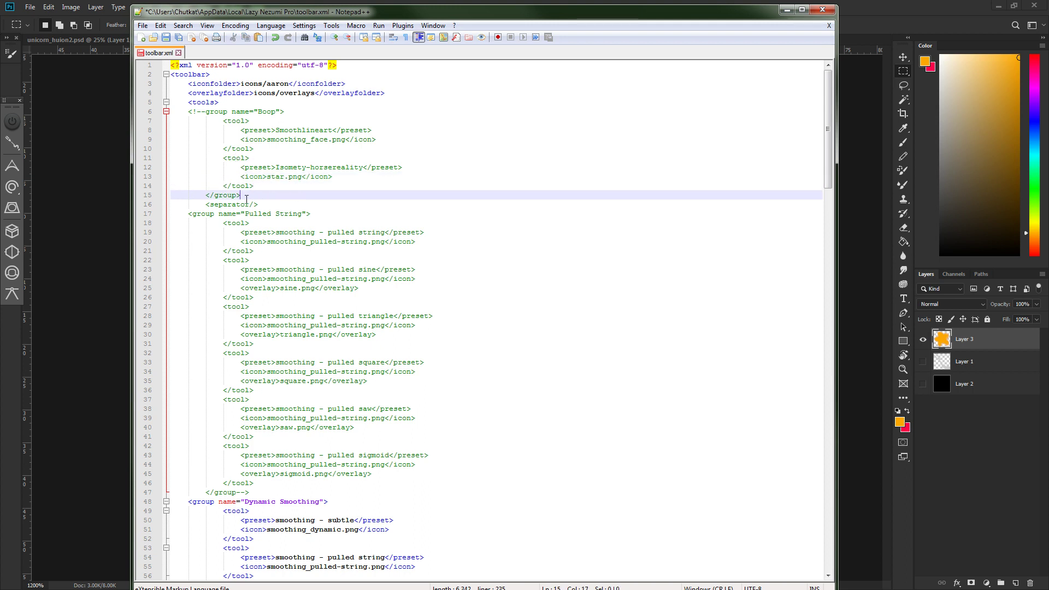
{"action": "left_click", "coordinate": [246, 492]}
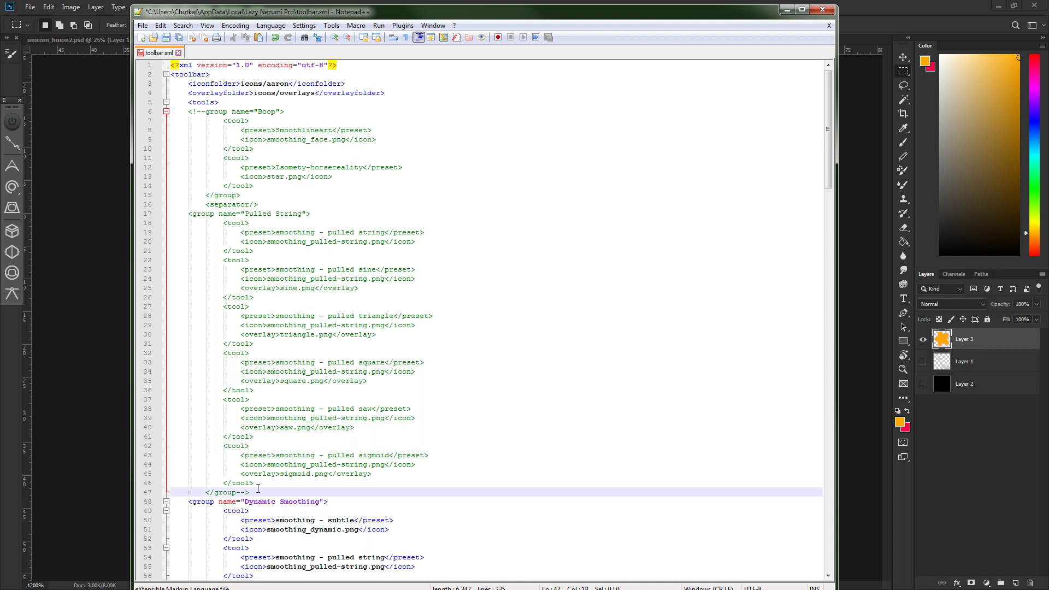
{"action": "key", "text": "BackSpace"}
{"action": "key", "text": "BackSpace"}
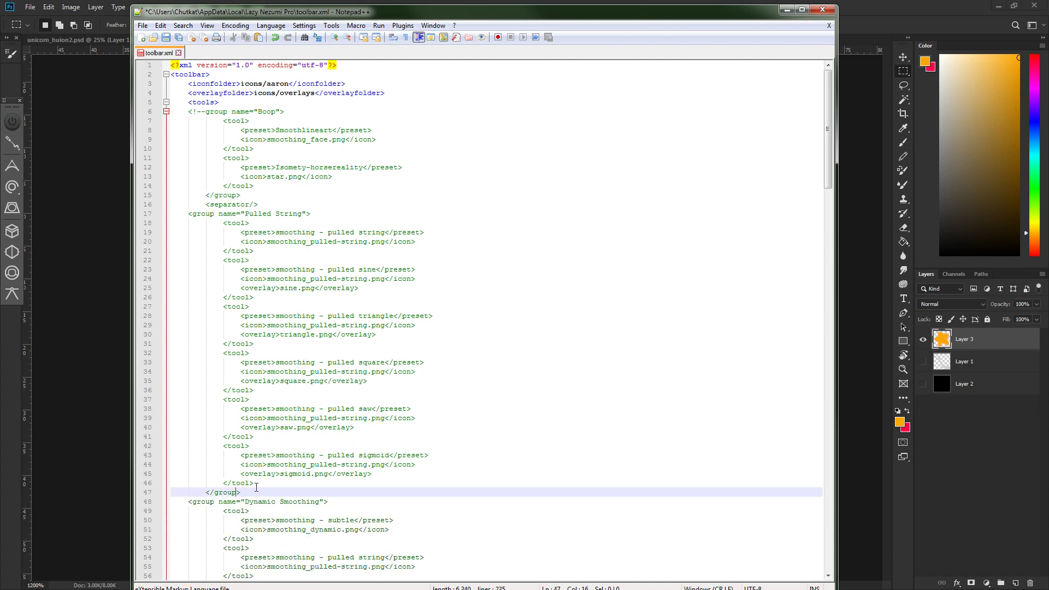
{"action": "left_click", "coordinate": [206, 114]}
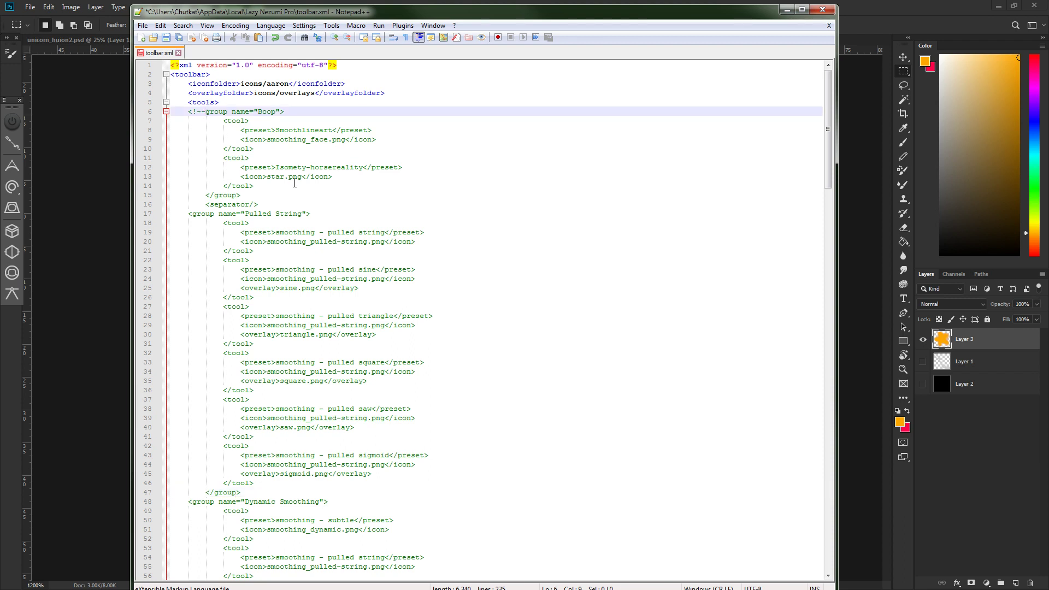
{"action": "key", "text": "BackSpace"}
{"action": "key", "text": "BackSpace"}
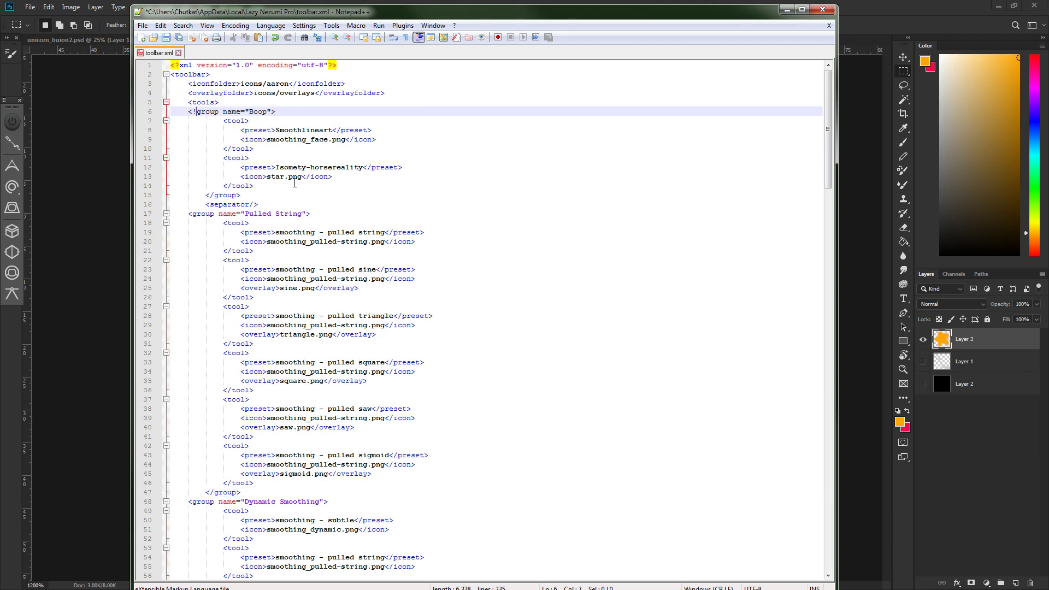
{"action": "key", "text": "BackSpace"}
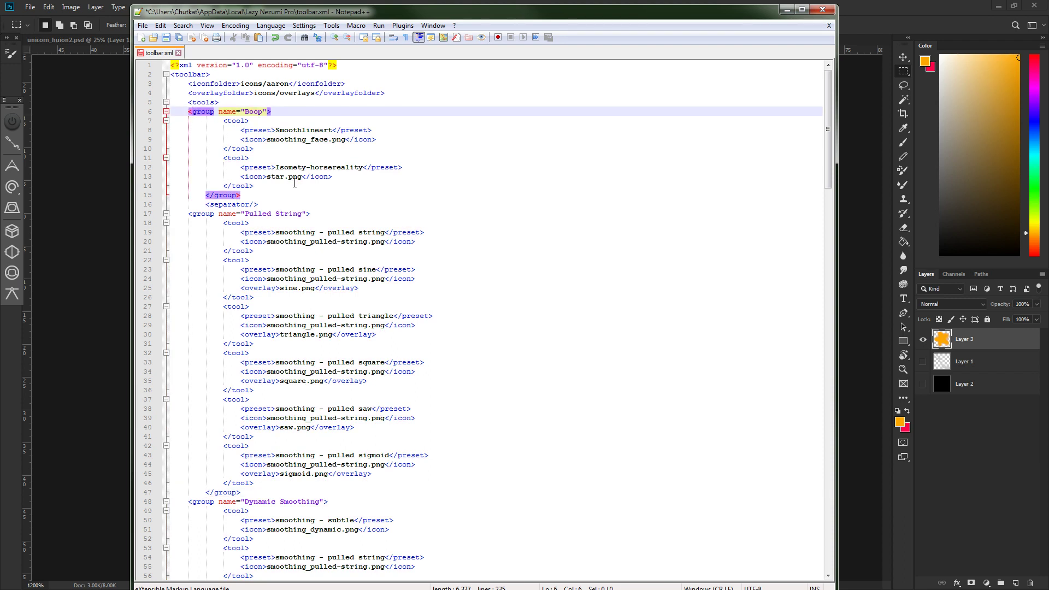
{"action": "key", "text": "ctrl+s"}
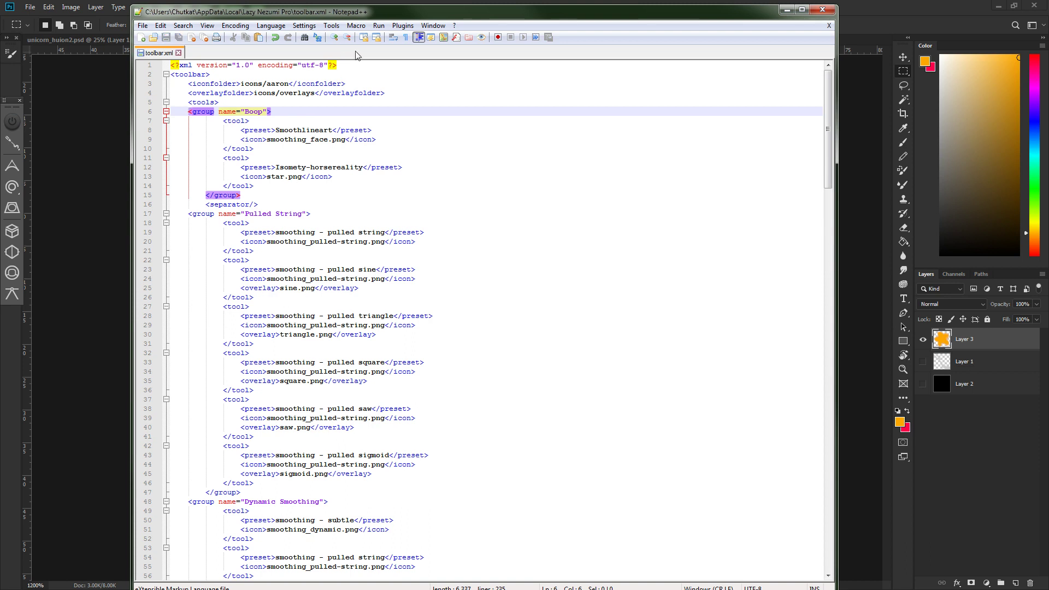
Bring up Lazy Nezumi Pro, minimize Notepad++, and reload the preset toolbar.
{"action": "key", "text": "alt+Tab"}
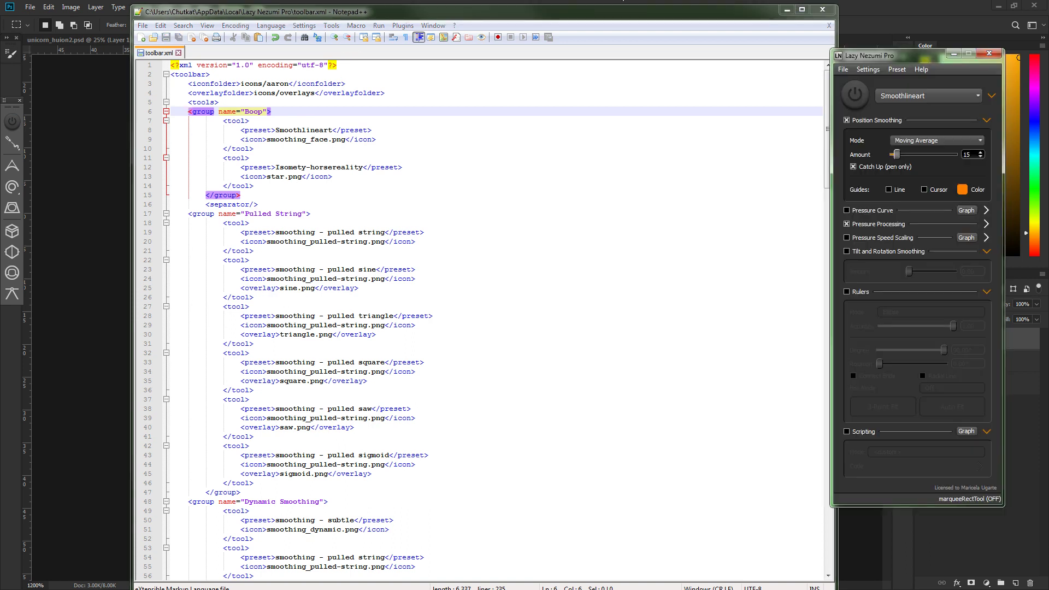
{"action": "left_click", "coordinate": [786, 10]}
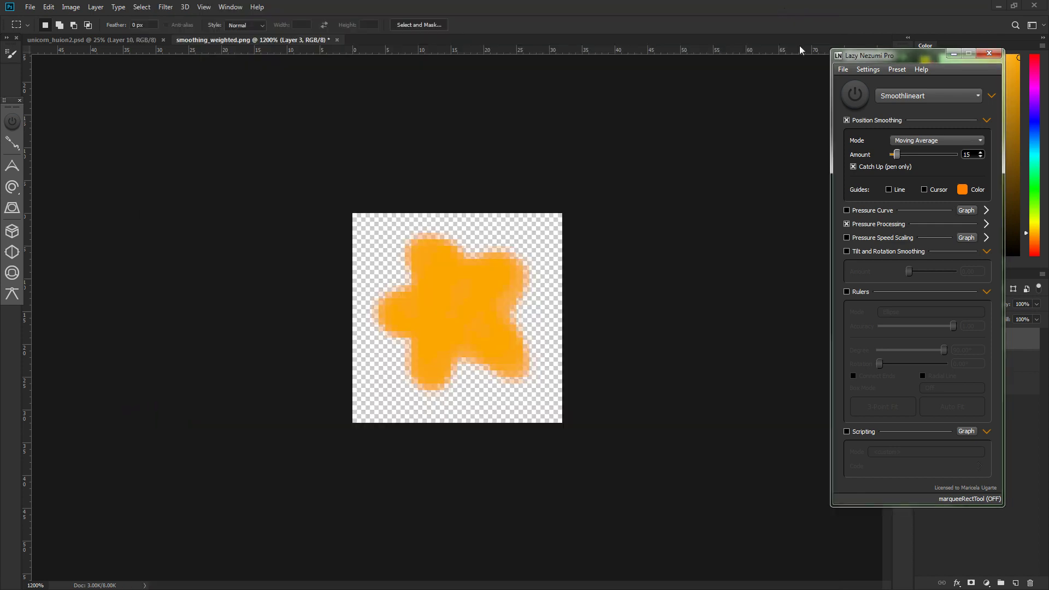
{"action": "left_click", "coordinate": [869, 68]}
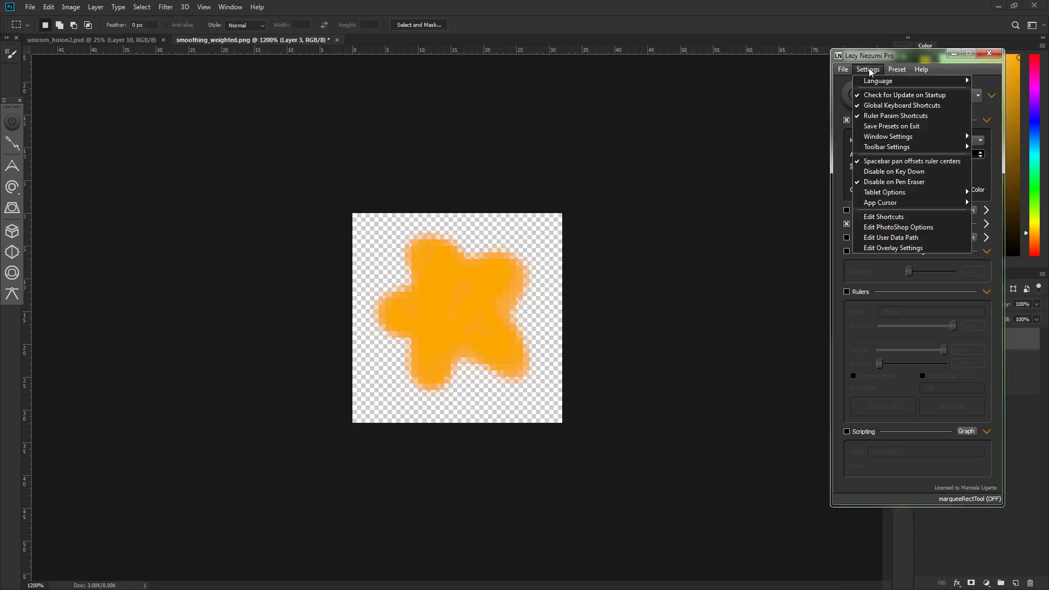
{"action": "mouse_move", "coordinate": [918, 146]}
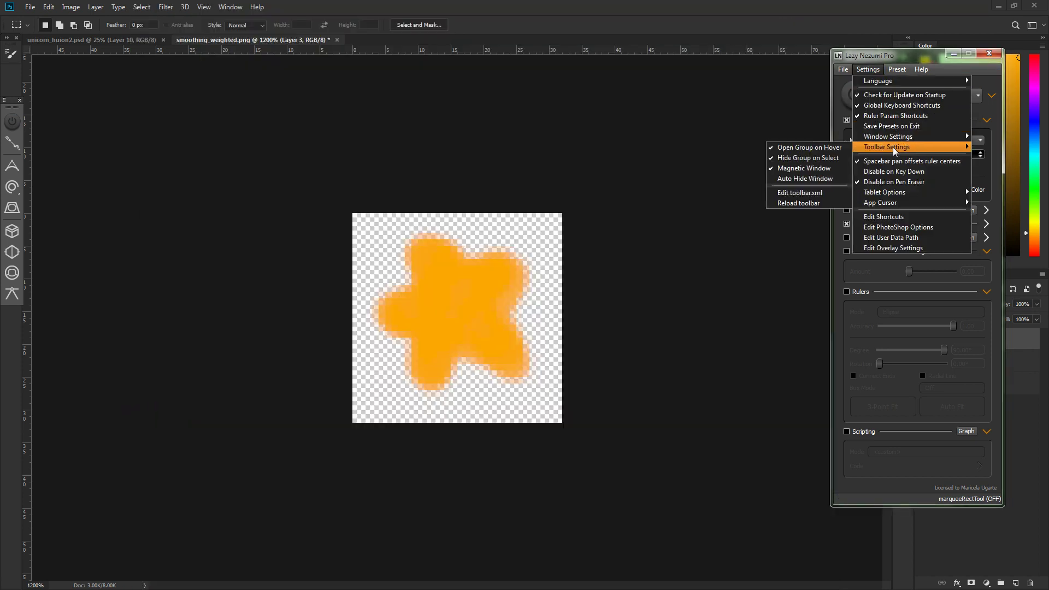
{"action": "left_click", "coordinate": [806, 204]}
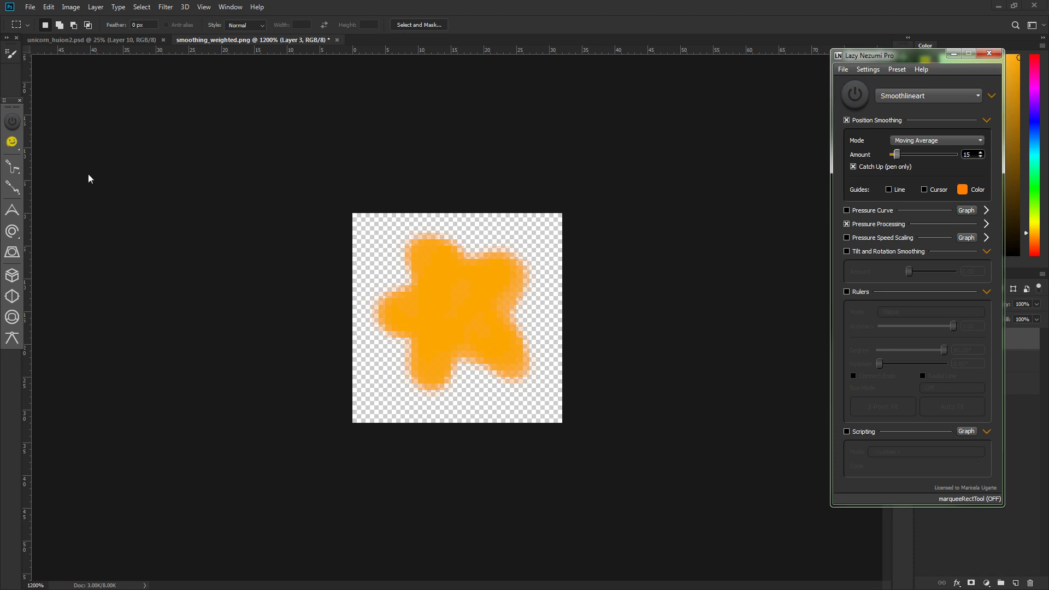
Cycle the preset toolbar through its two-column and horizontal layouts and back to a single column.
{"action": "left_click", "coordinate": [12, 142]}
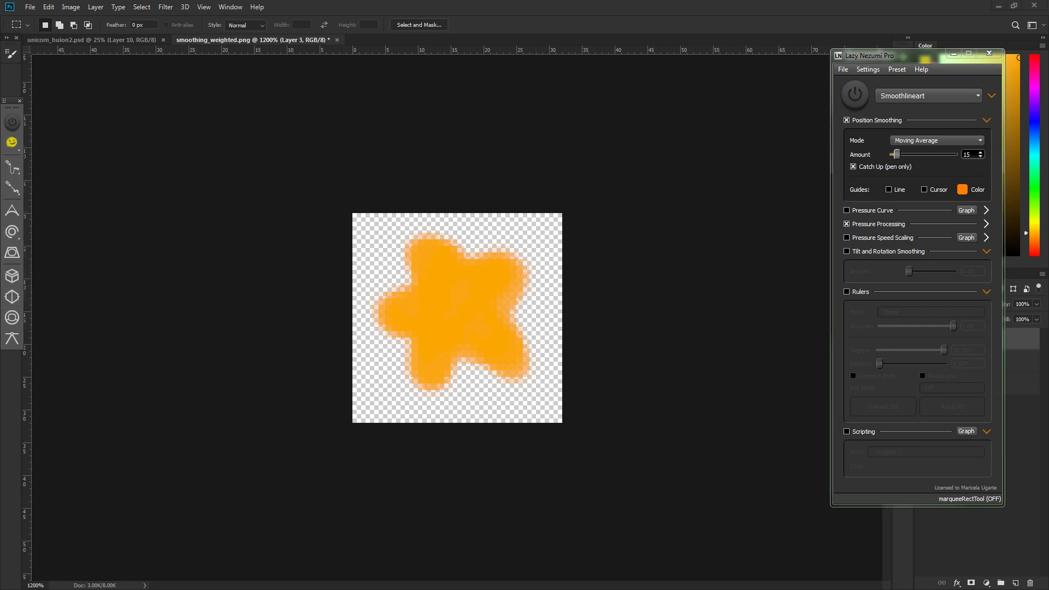
{"action": "left_click", "coordinate": [5, 102]}
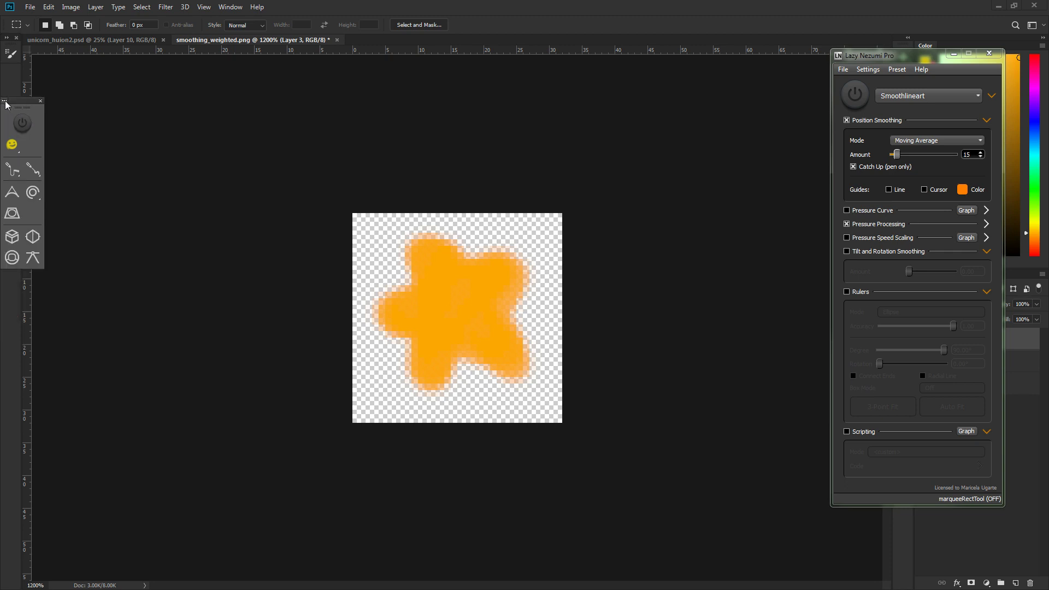
{"action": "left_click", "coordinate": [5, 102]}
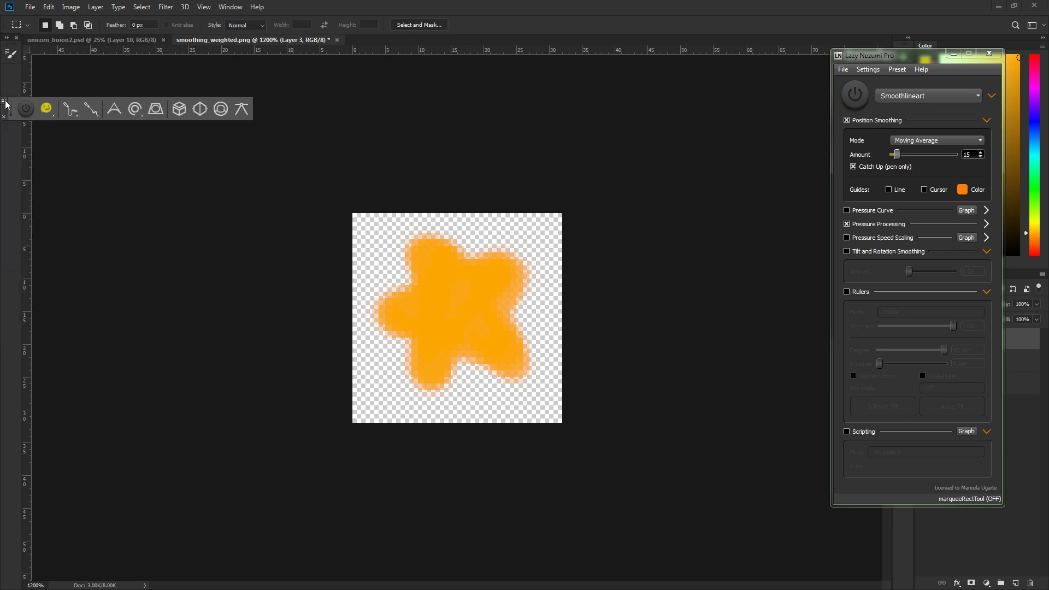
{"action": "left_click", "coordinate": [5, 101]}
{"action": "left_click", "coordinate": [5, 102]}
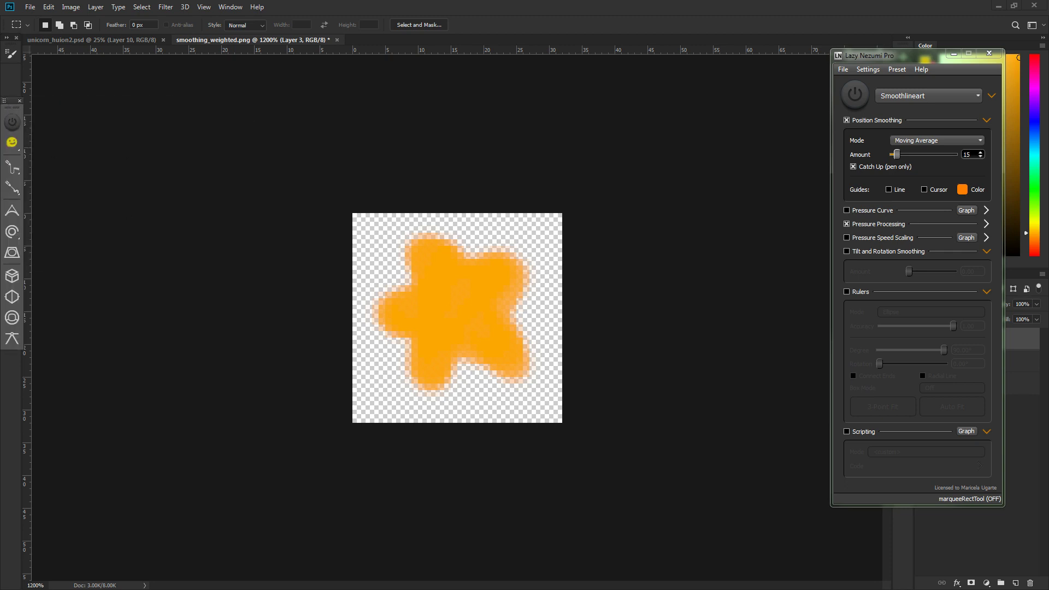
Expand the smiley-face Boop group on the preset toolbar and choose the Smoothlineart preset.
{"action": "left_click", "coordinate": [11, 143]}
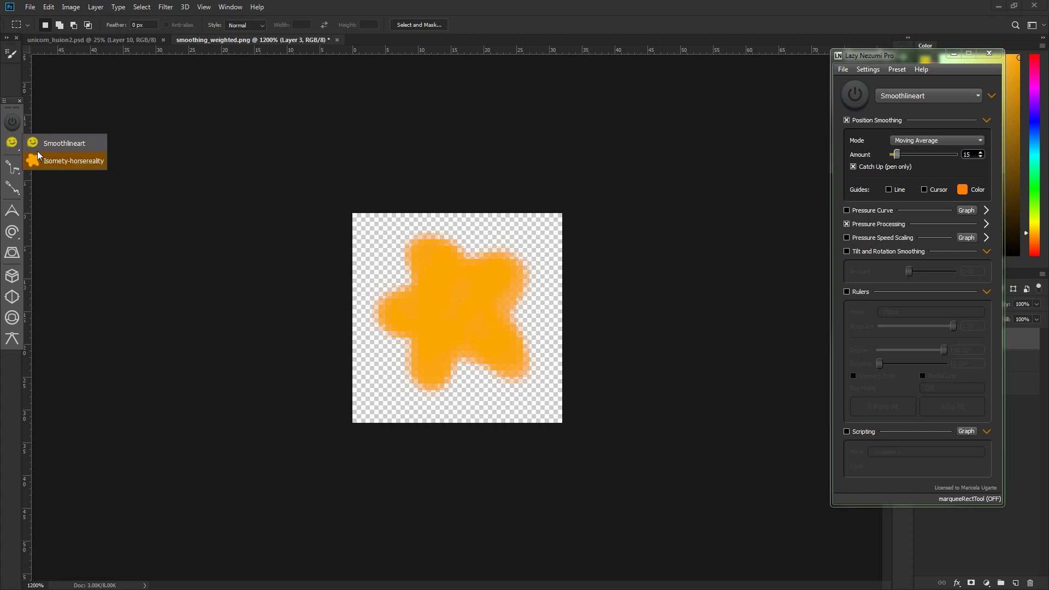
{"action": "left_click", "coordinate": [36, 143]}
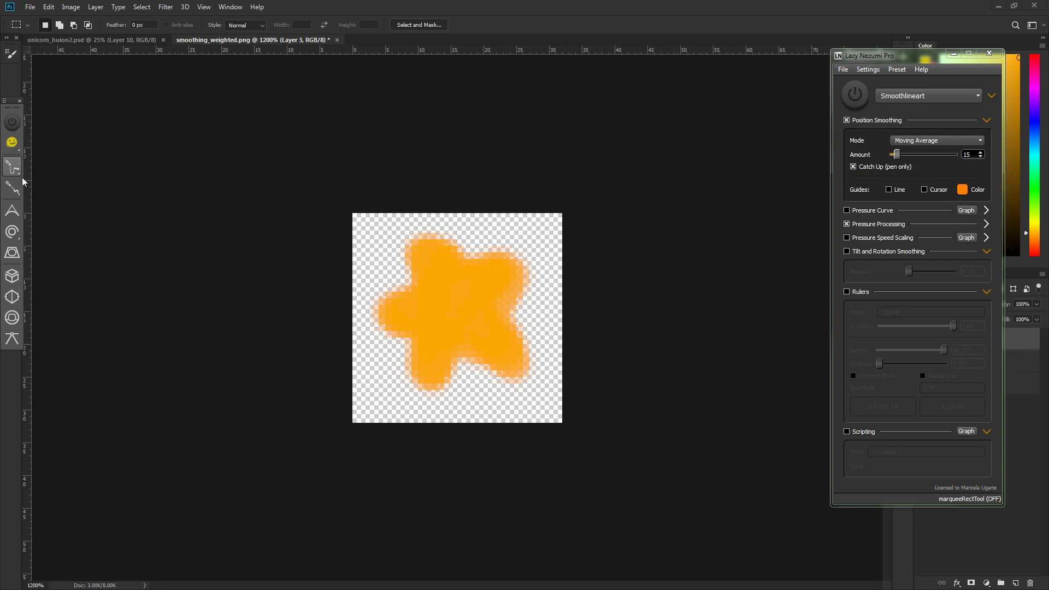
{"action": "mouse_move", "coordinate": [20, 168]}
Switch back to toolbar.xml in Notepad++ and look through the active and commented-out tool groups from Pulled String to Ellipse.
{"action": "key", "text": "alt+Tab"}
{"action": "left_click", "coordinate": [293, 232]}
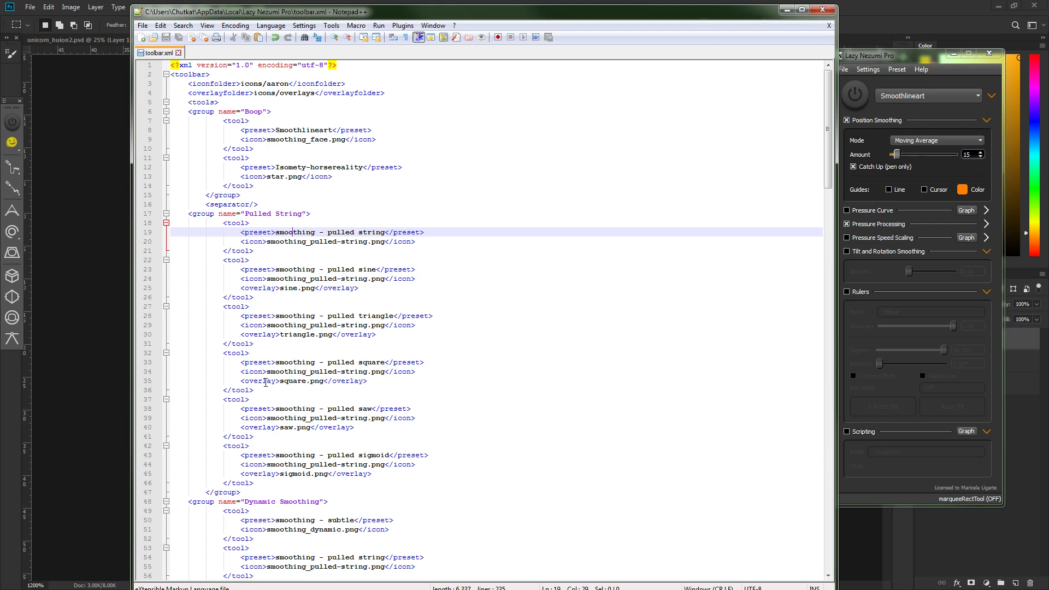
{"action": "scroll", "coordinate": [265, 382], "scroll_direction": "down", "scroll_amount": 10}
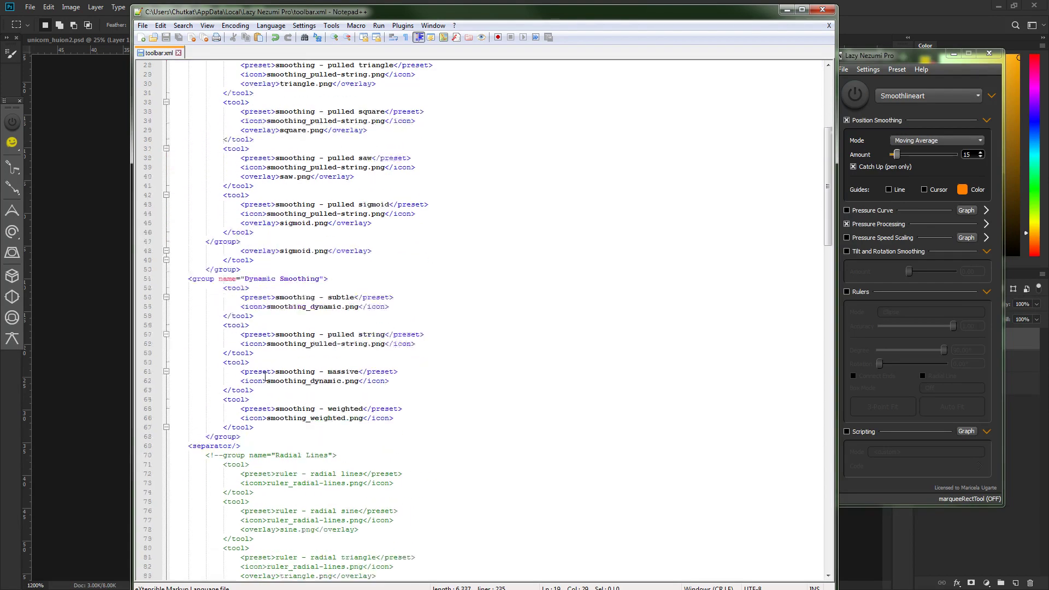
{"action": "scroll", "coordinate": [265, 377], "scroll_direction": "down", "scroll_amount": 8}
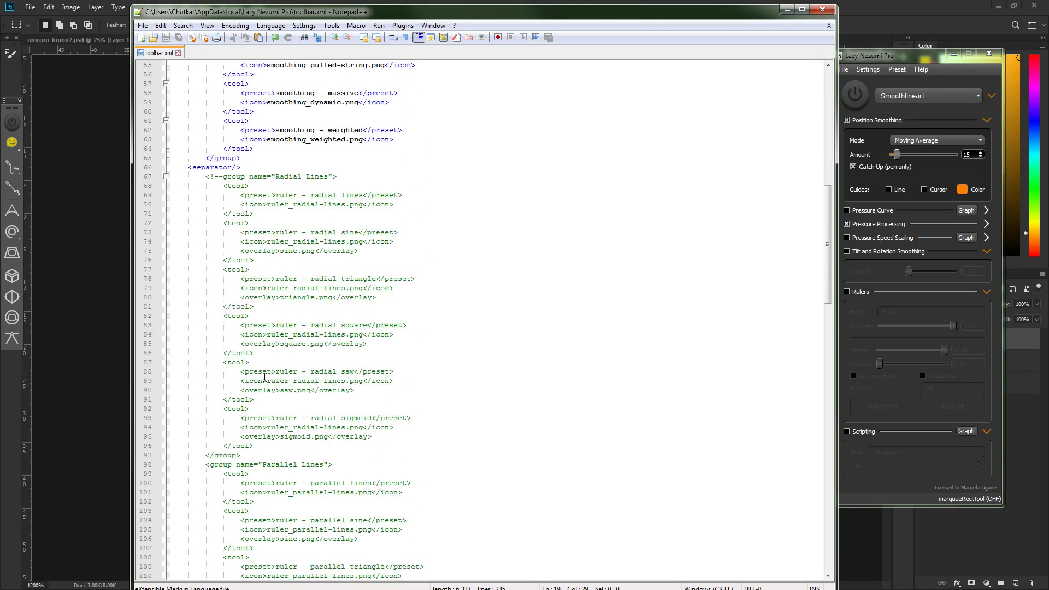
{"action": "scroll", "coordinate": [261, 445], "scroll_direction": "down", "scroll_amount": 11}
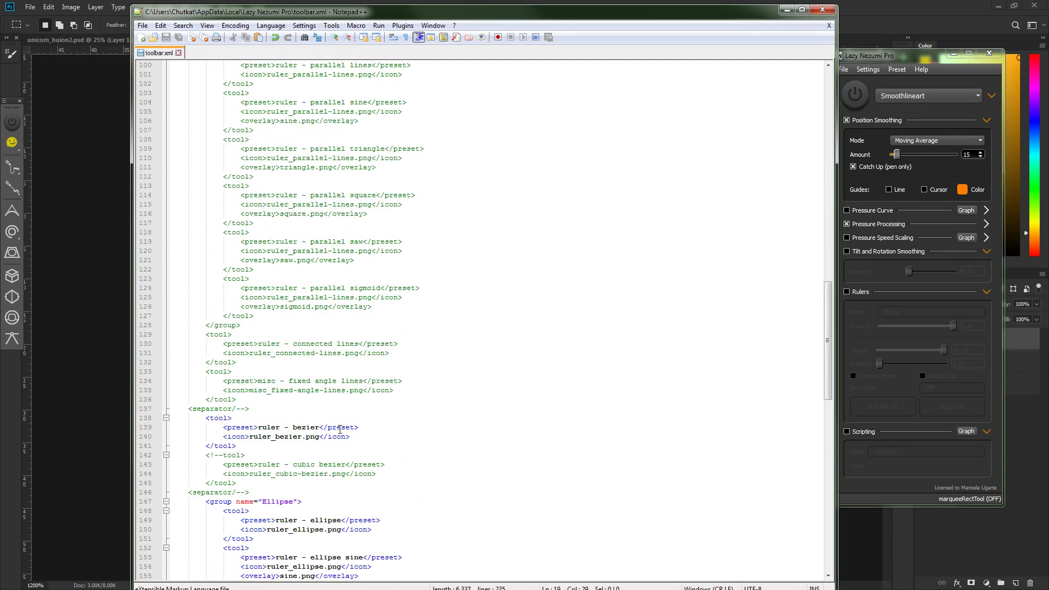
{"action": "scroll", "coordinate": [337, 424], "scroll_direction": "up", "scroll_amount": 3}
{"action": "scroll", "coordinate": [338, 424], "scroll_direction": "up", "scroll_amount": 20}
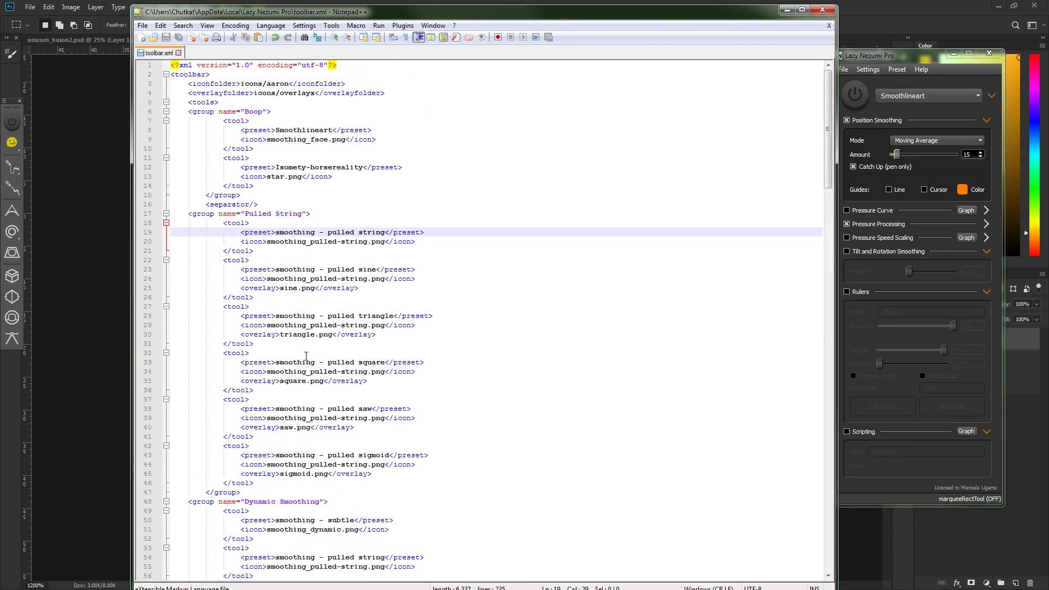
{"action": "left_click", "coordinate": [327, 141]}
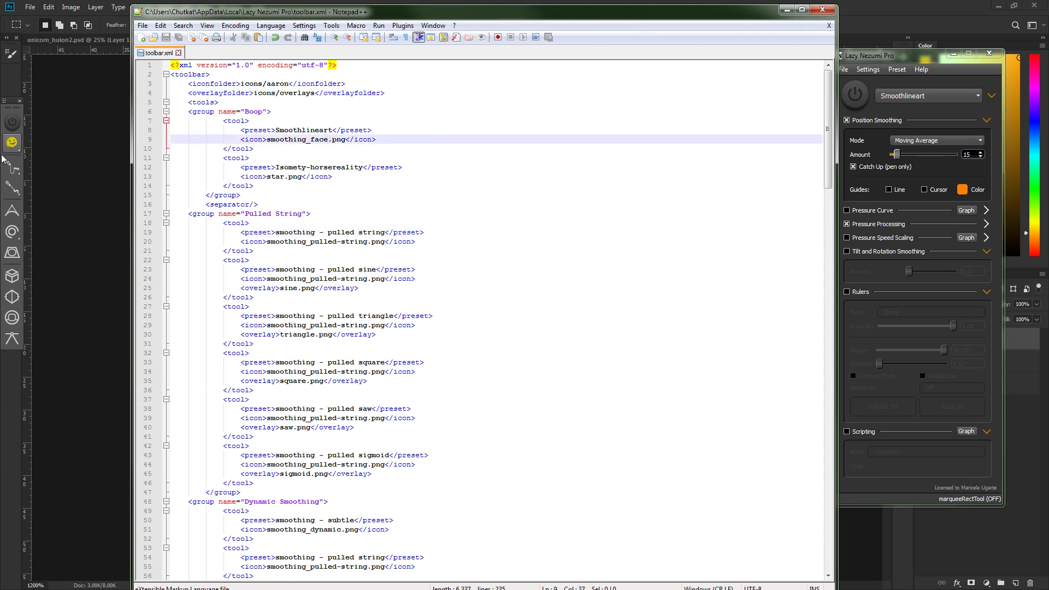
{"action": "left_click", "coordinate": [888, 57]}
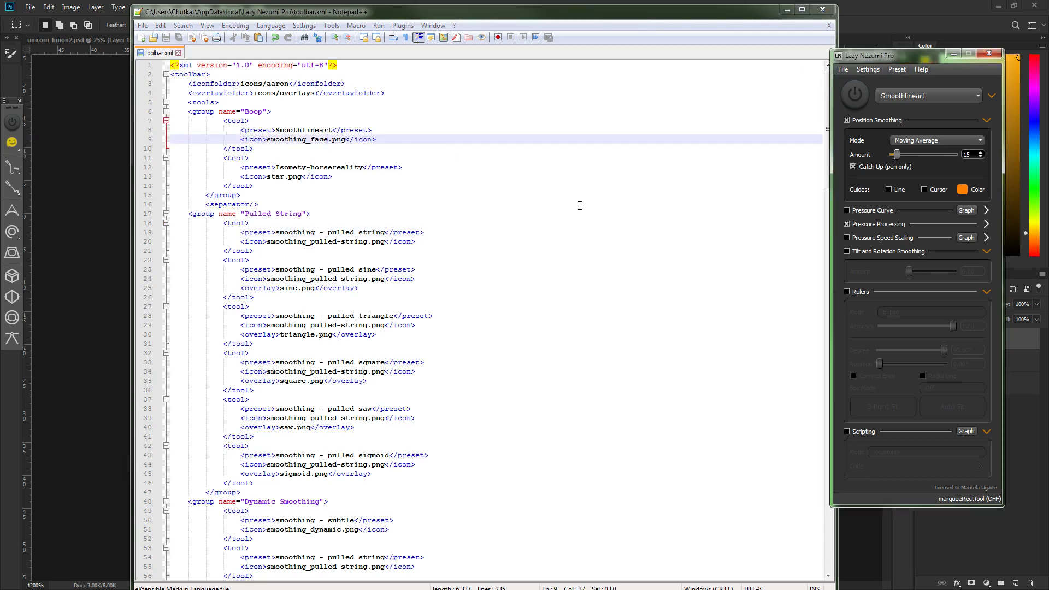
{"action": "left_click", "coordinate": [326, 212]}
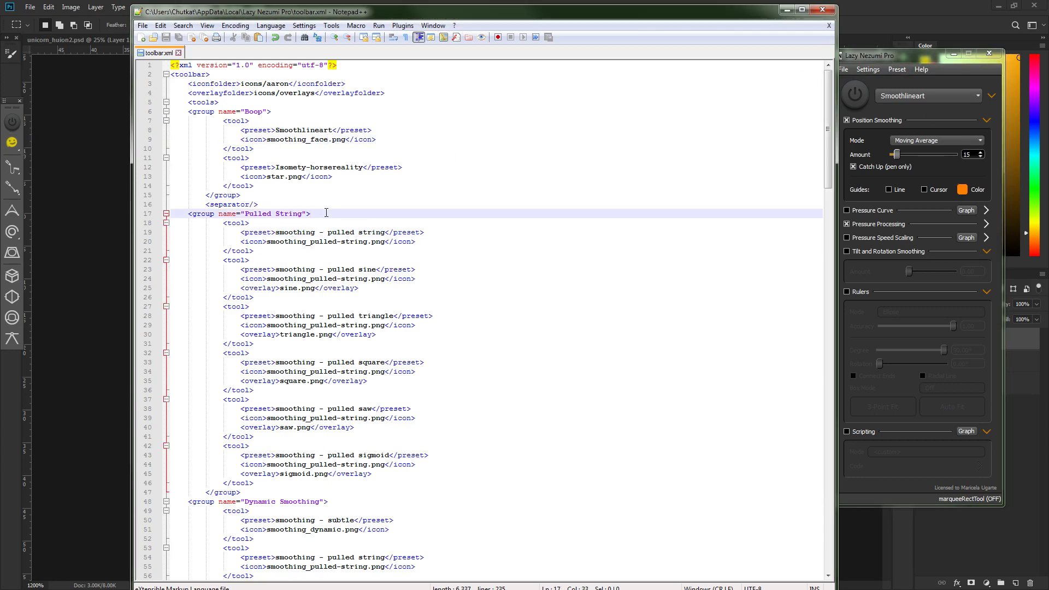
{"action": "left_click", "coordinate": [878, 70]}
{"action": "mouse_move", "coordinate": [902, 146]}
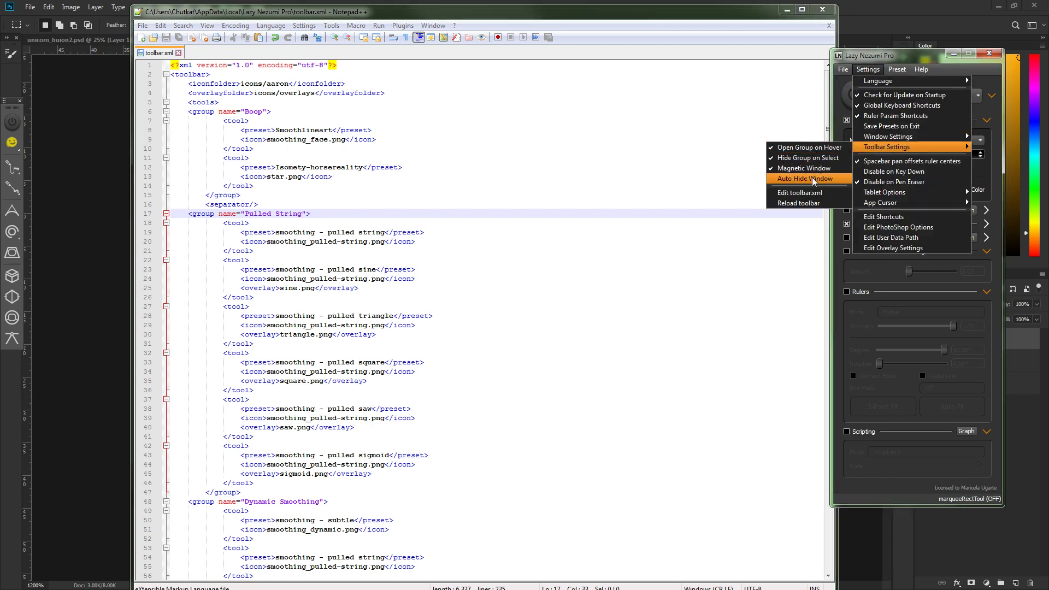
{"action": "left_click", "coordinate": [540, 188]}
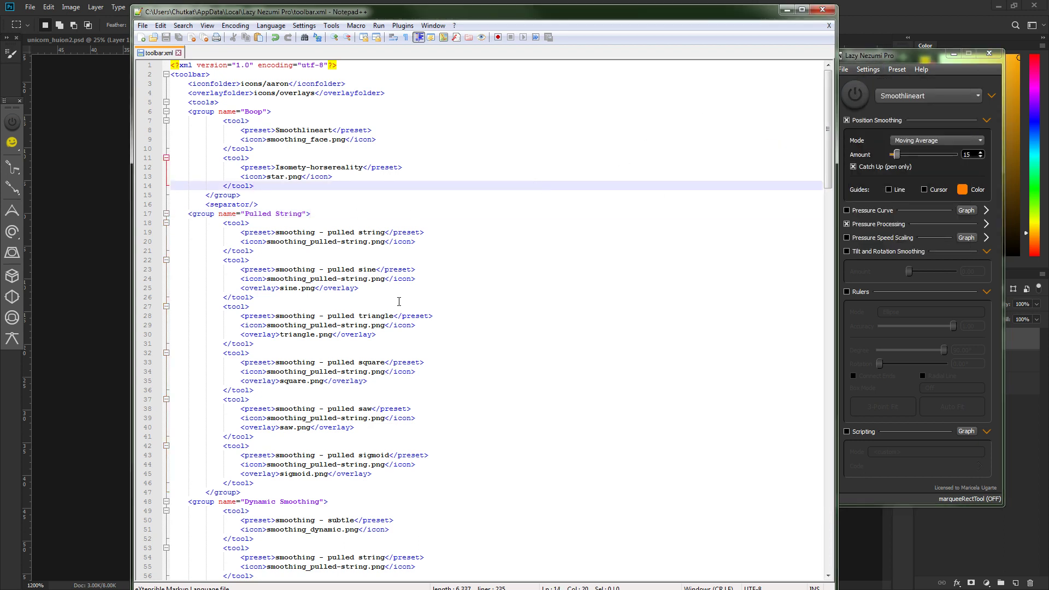
Comment out the whole Pulled String group in toolbar.xml with <!-- and --> markers and save the file.
{"action": "left_click", "coordinate": [246, 215]}
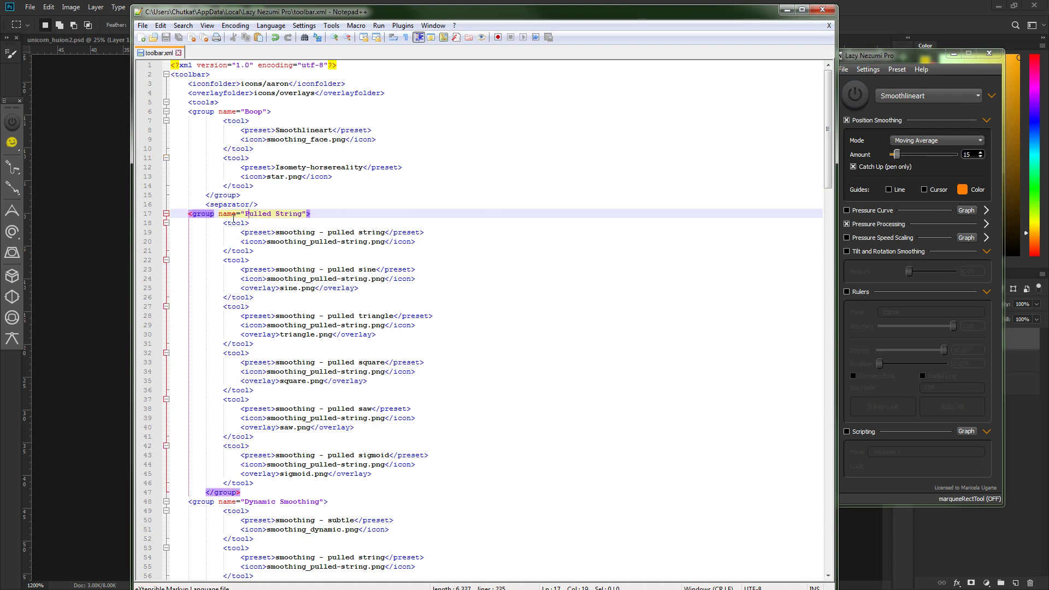
{"action": "left_click", "coordinate": [192, 215]}
{"action": "type", "text": "!"}
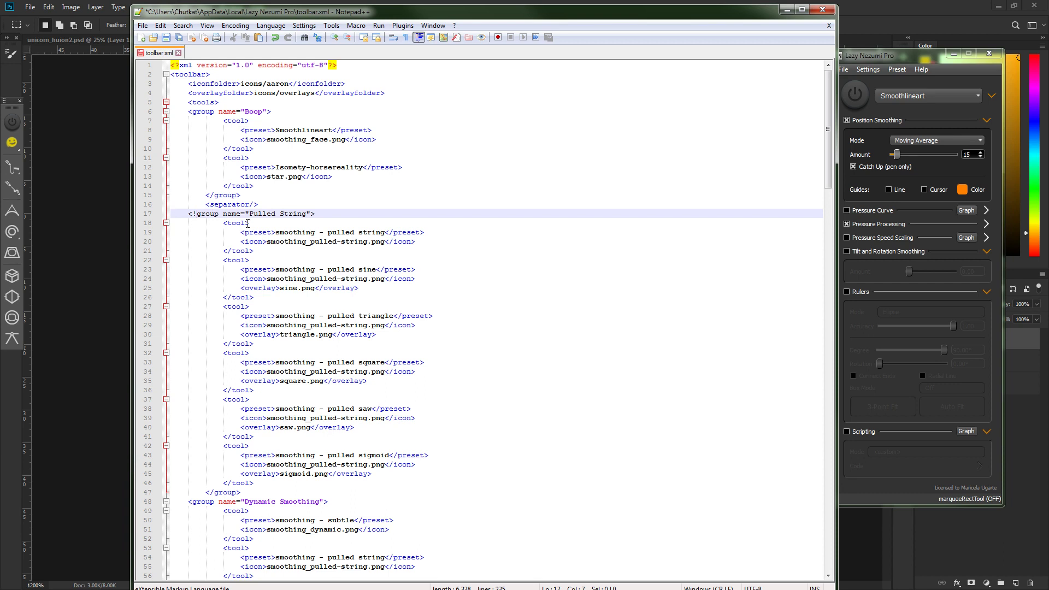
{"action": "type", "text": "--"}
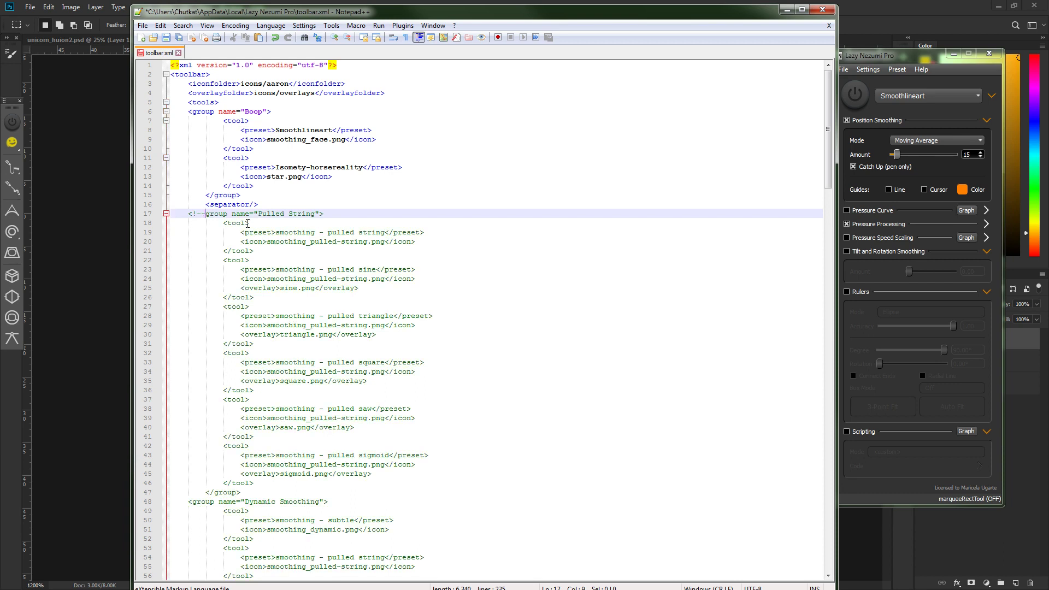
{"action": "left_click", "coordinate": [238, 493]}
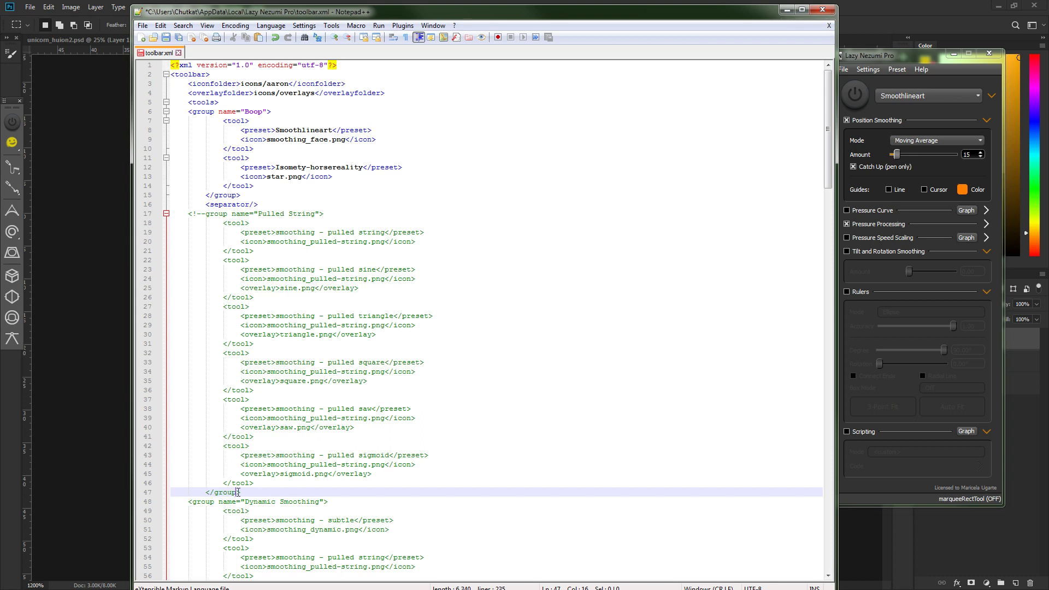
{"action": "type", "text": "--"}
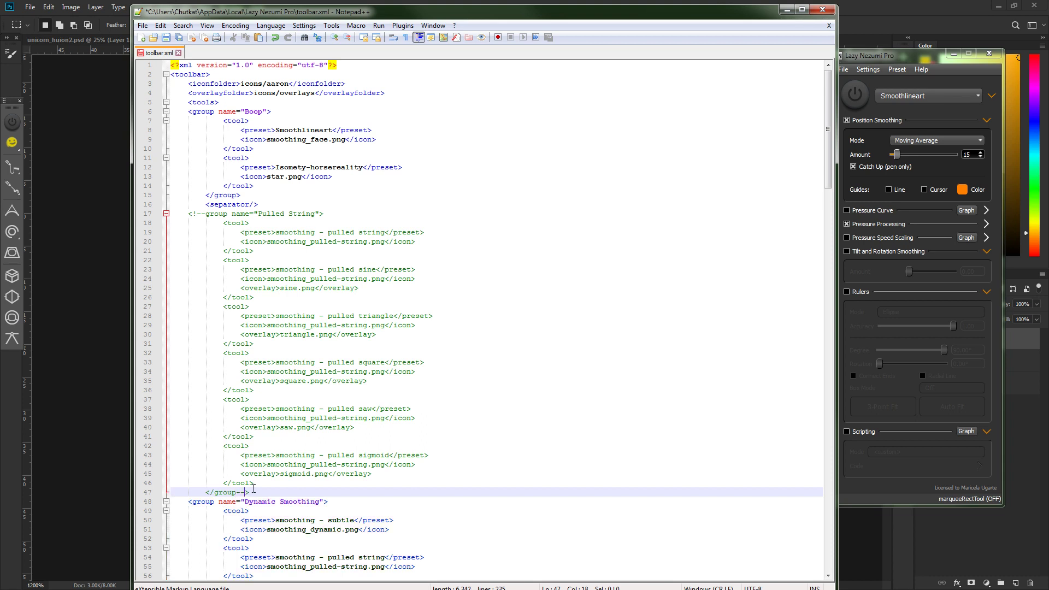
{"action": "key", "text": "ctrl+s"}
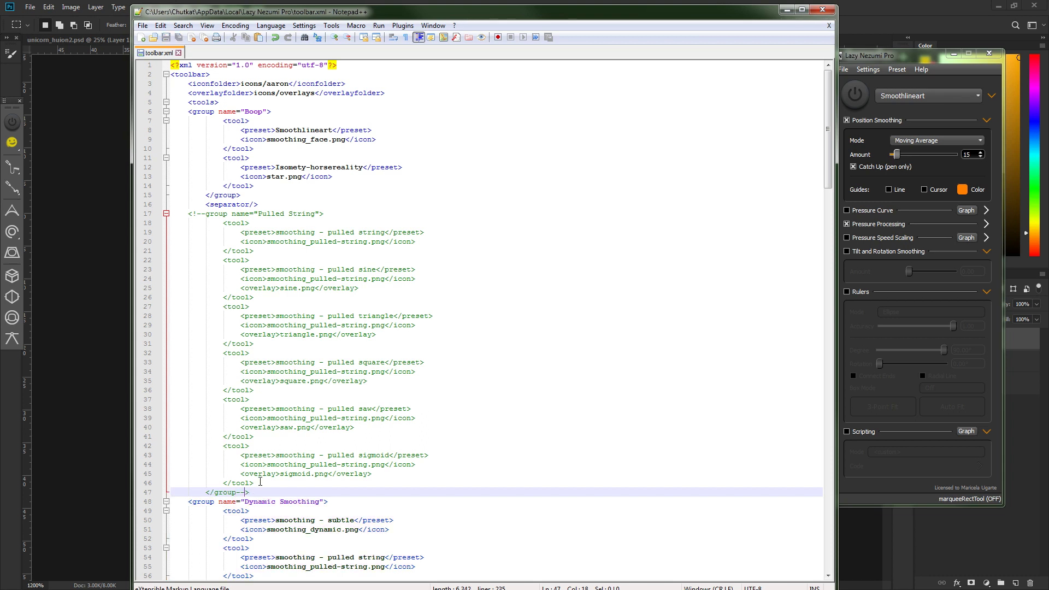
Copy the opening <tools> tag above the Boop group, delete it from toolbar.xml and save the file.
{"action": "scroll", "coordinate": [260, 482], "scroll_direction": "down", "scroll_amount": 5}
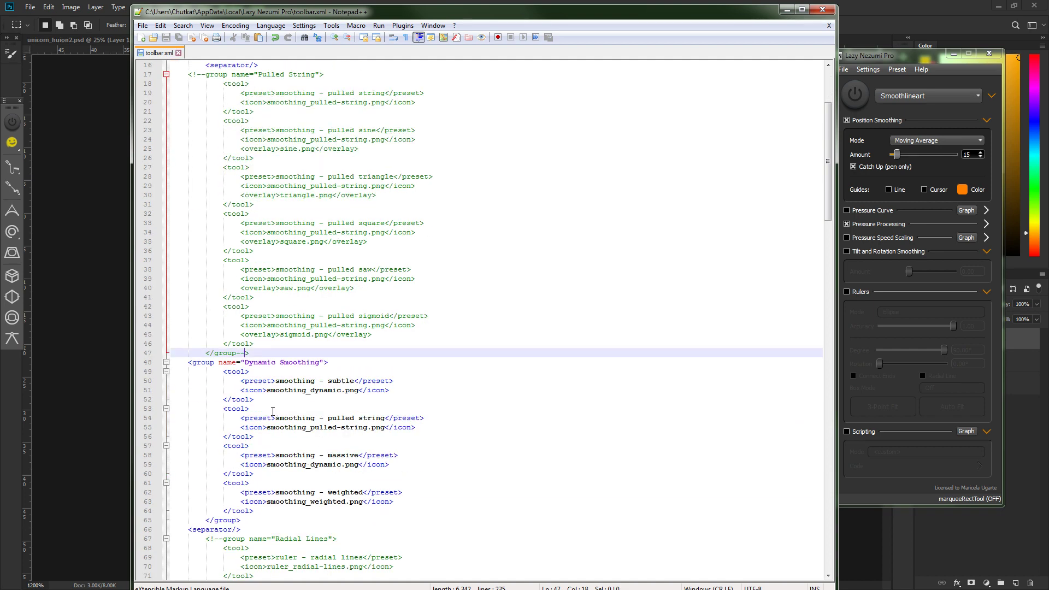
{"action": "scroll", "coordinate": [311, 429], "scroll_direction": "up", "scroll_amount": 5}
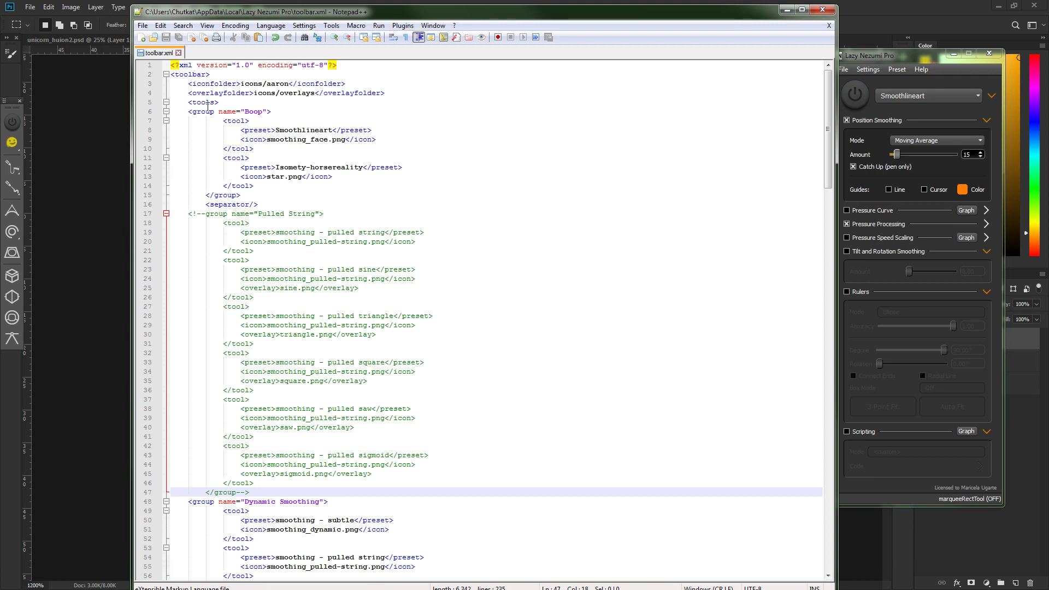
{"action": "left_click", "coordinate": [220, 110]}
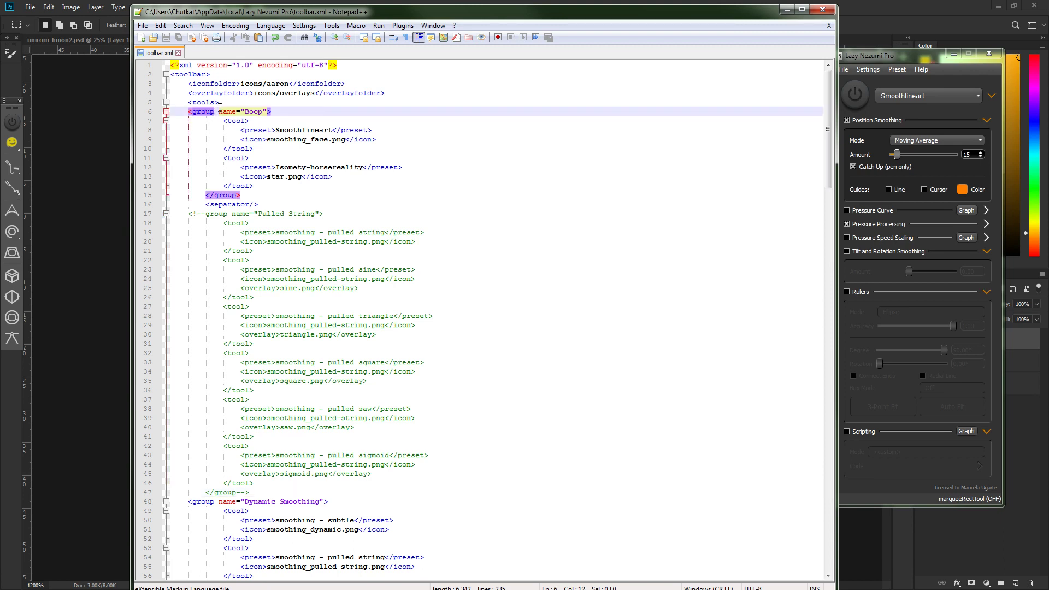
{"action": "left_click", "coordinate": [220, 104]}
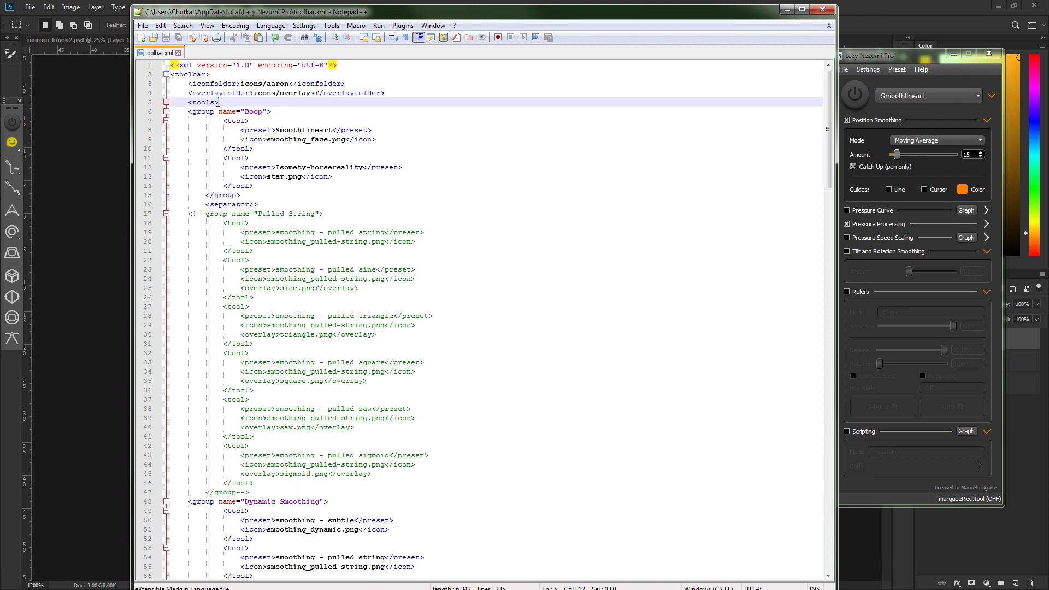
{"action": "left_click_drag", "start_coordinate": [226, 102], "coordinate": [188, 102]}
{"action": "key", "text": "ctrl+c"}
{"action": "key", "text": "Delete"}
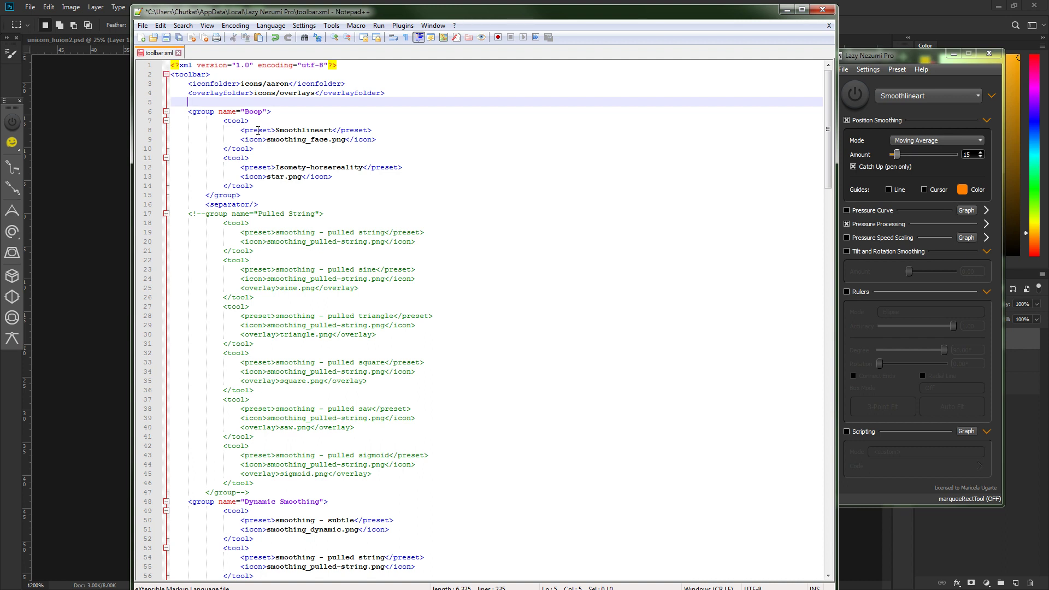
{"action": "key", "text": "ctrl+s"}
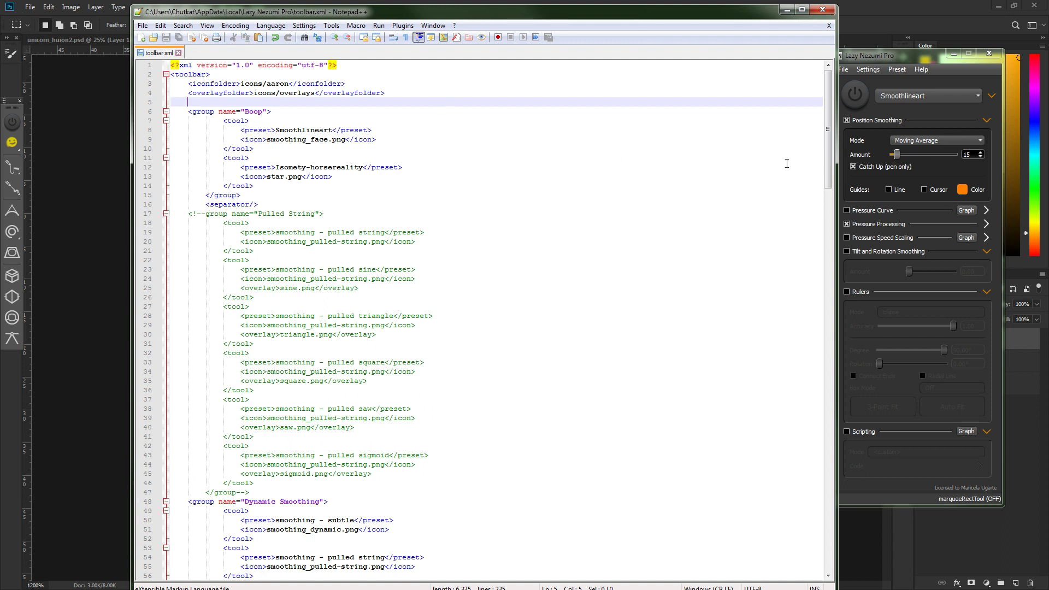
Reload the preset toolbar in Lazy Nezumi Pro with the <tools> tag missing.
{"action": "left_click", "coordinate": [864, 69]}
{"action": "mouse_move", "coordinate": [886, 147]}
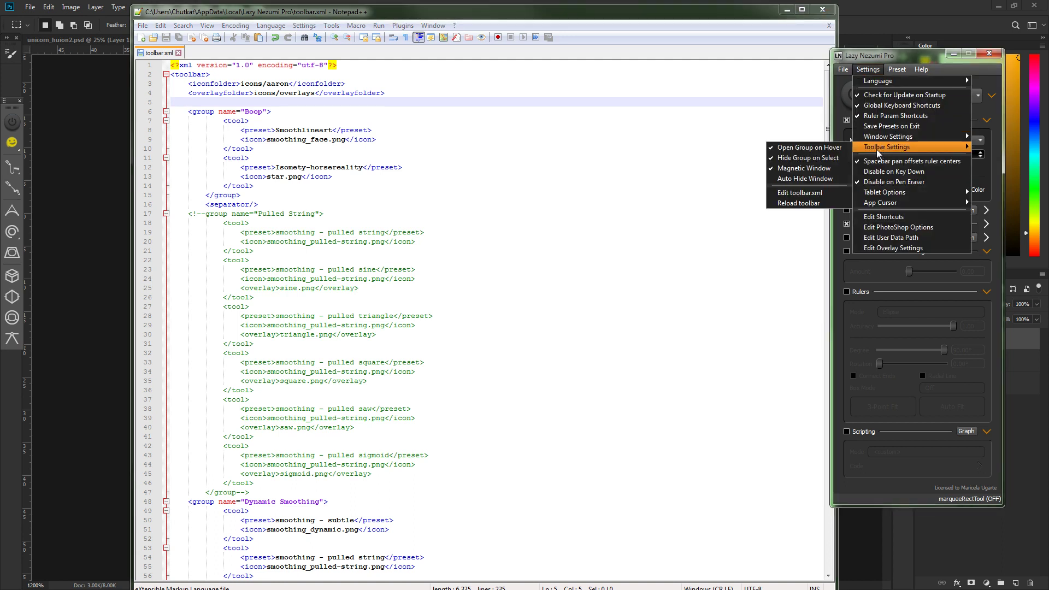
{"action": "left_click", "coordinate": [810, 203]}
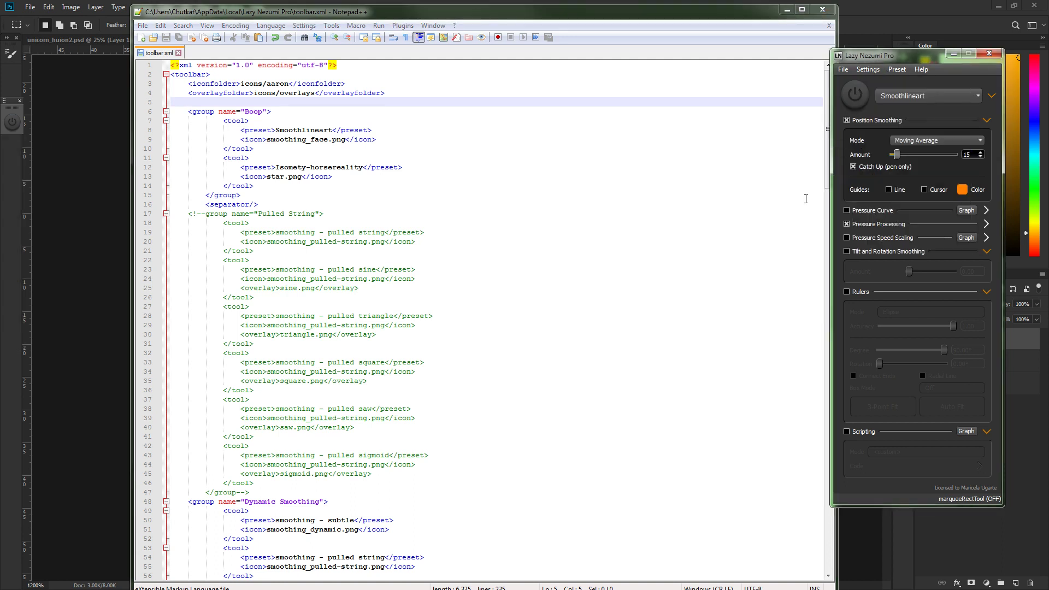
Paste the <tools> tag back on line 5, save toolbar.xml and reload the preset toolbar.
{"action": "left_click", "coordinate": [194, 102]}
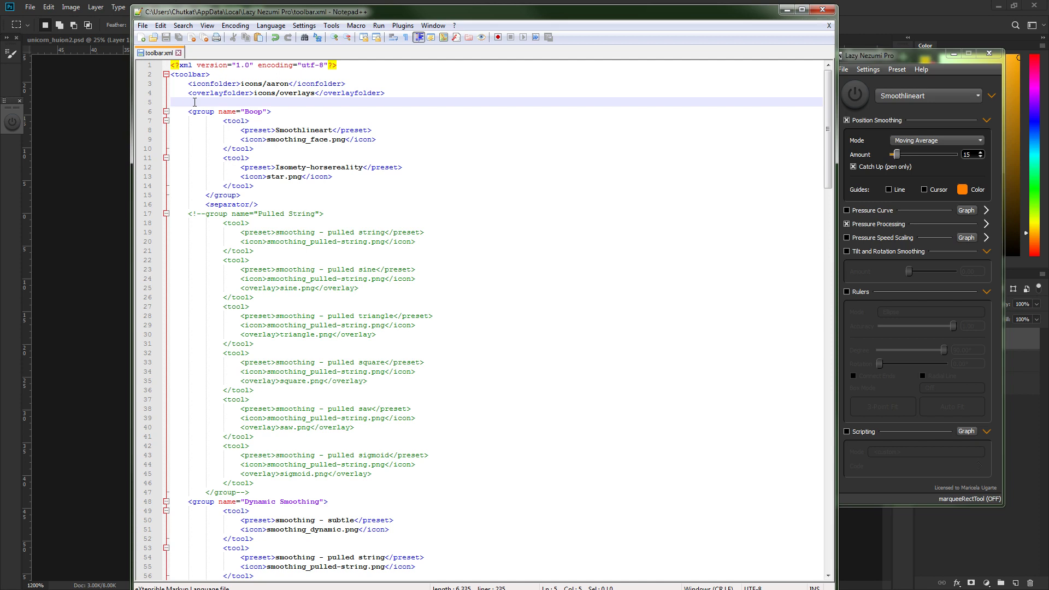
{"action": "key", "text": "ctrl+v"}
{"action": "key", "text": "ctrl+s"}
{"action": "left_click", "coordinate": [868, 69]}
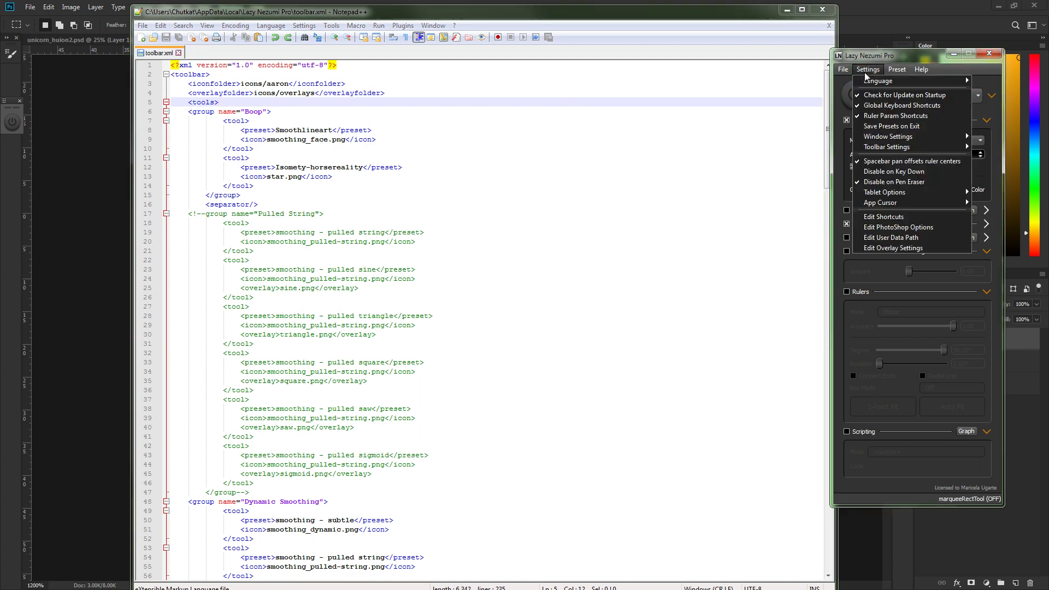
{"action": "mouse_move", "coordinate": [872, 147]}
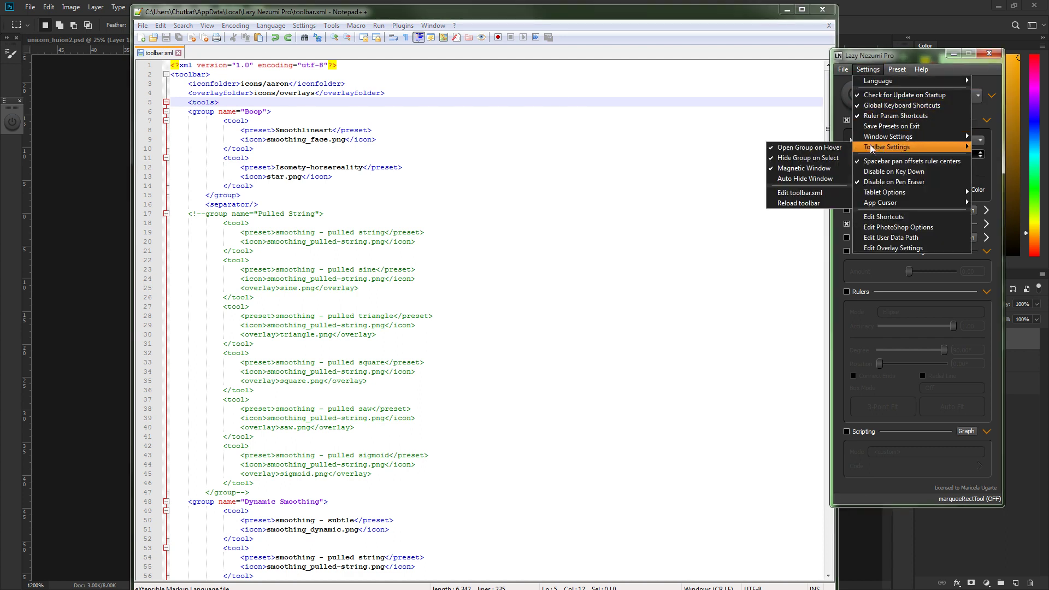
{"action": "left_click", "coordinate": [800, 202]}
Look through toolbar.xml from the opening <tools> tag to its closing tag, examining the active and commented-out groups and separators.
{"action": "left_click", "coordinate": [328, 198]}
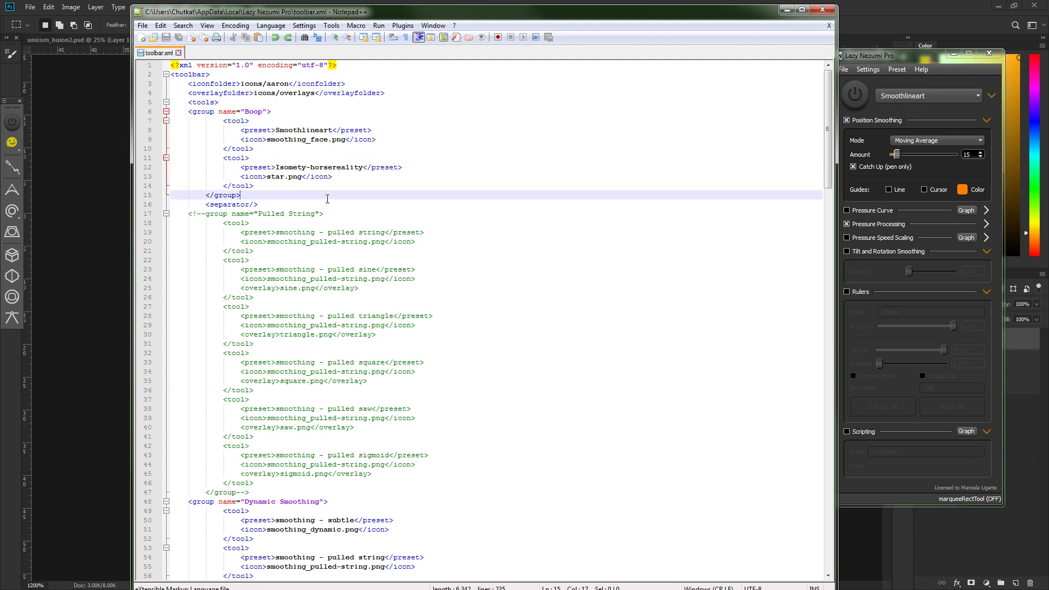
{"action": "left_click", "coordinate": [233, 131]}
{"action": "left_click", "coordinate": [203, 104]}
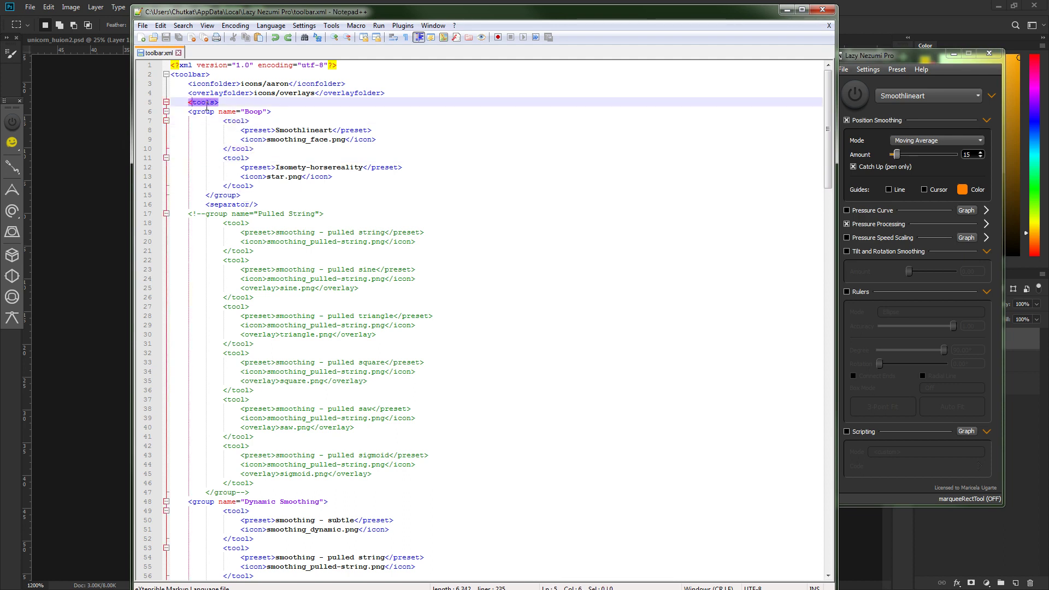
{"action": "left_click", "coordinate": [253, 148]}
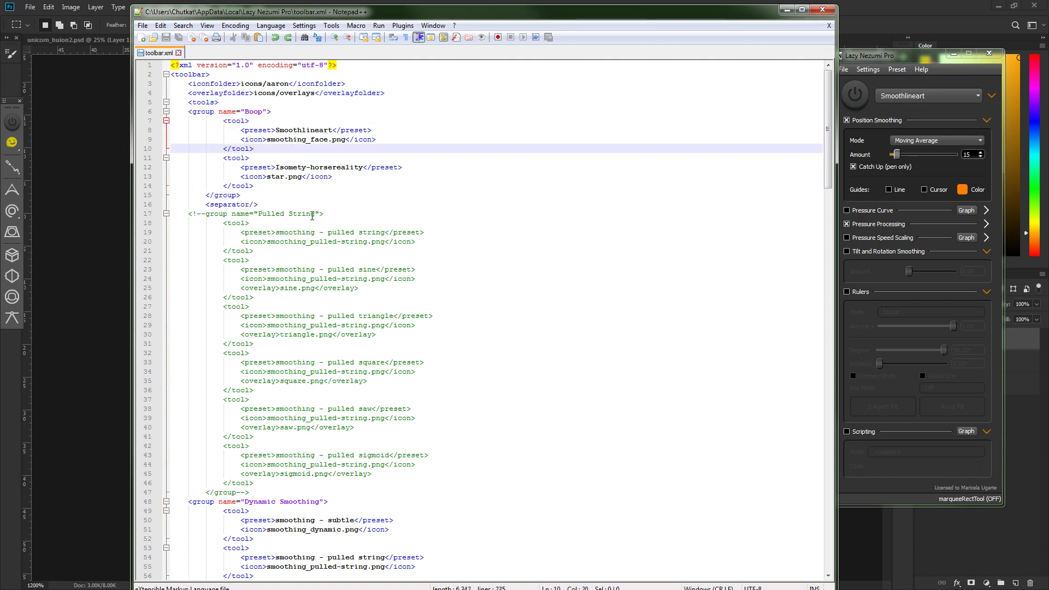
{"action": "left_click", "coordinate": [342, 316]}
{"action": "scroll", "coordinate": [311, 316], "scroll_direction": "down", "scroll_amount": 13}
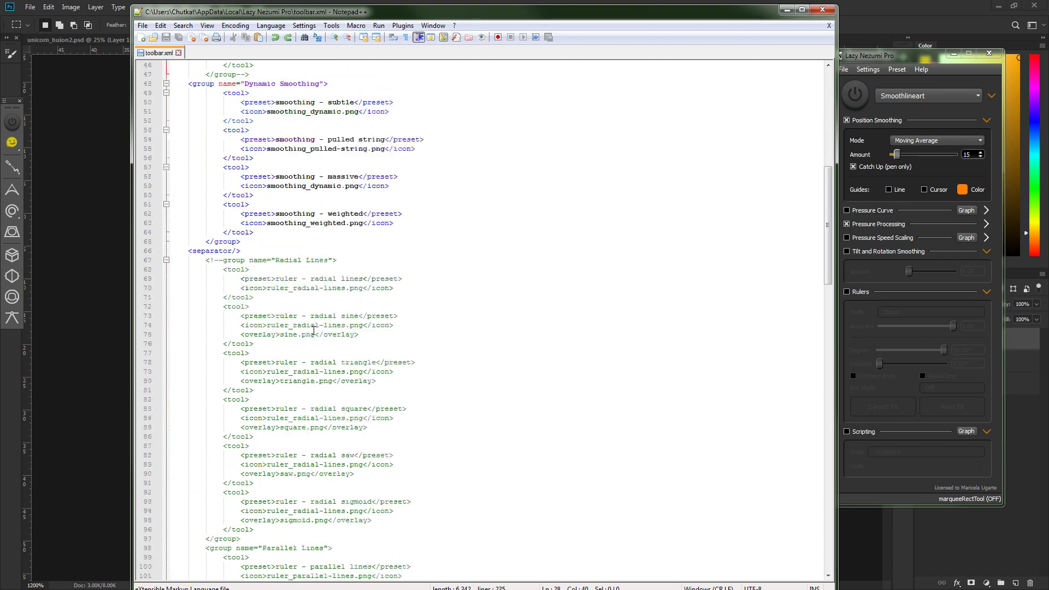
{"action": "scroll", "coordinate": [313, 336], "scroll_direction": "down", "scroll_amount": 5}
{"action": "scroll", "coordinate": [316, 326], "scroll_direction": "up", "scroll_amount": 16}
{"action": "scroll", "coordinate": [316, 320], "scroll_direction": "up", "scroll_amount": 2}
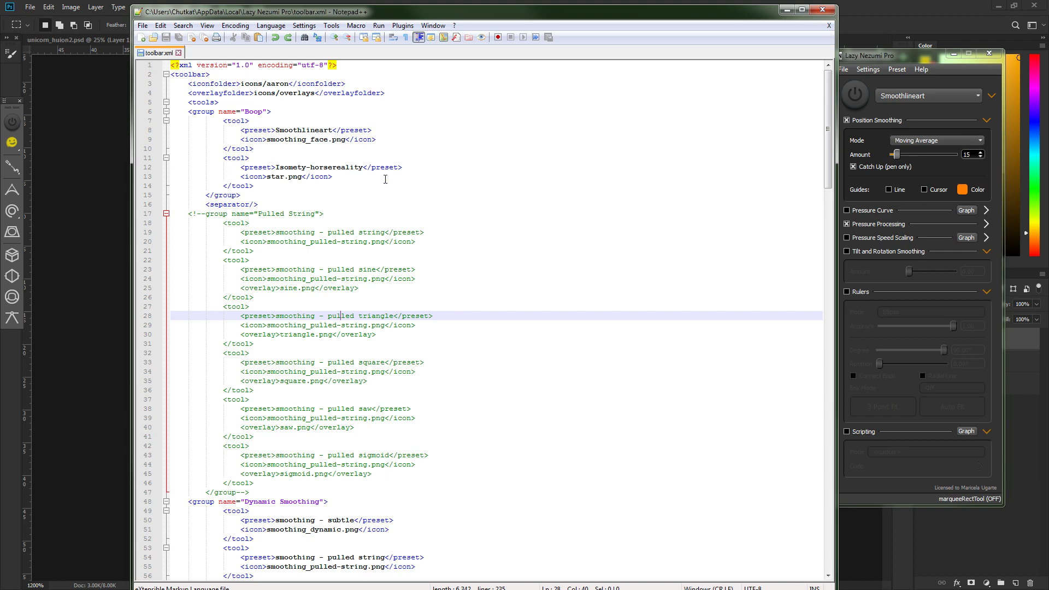
{"action": "left_click", "coordinate": [395, 390]}
{"action": "scroll", "coordinate": [398, 372], "scroll_direction": "down", "scroll_amount": 20}
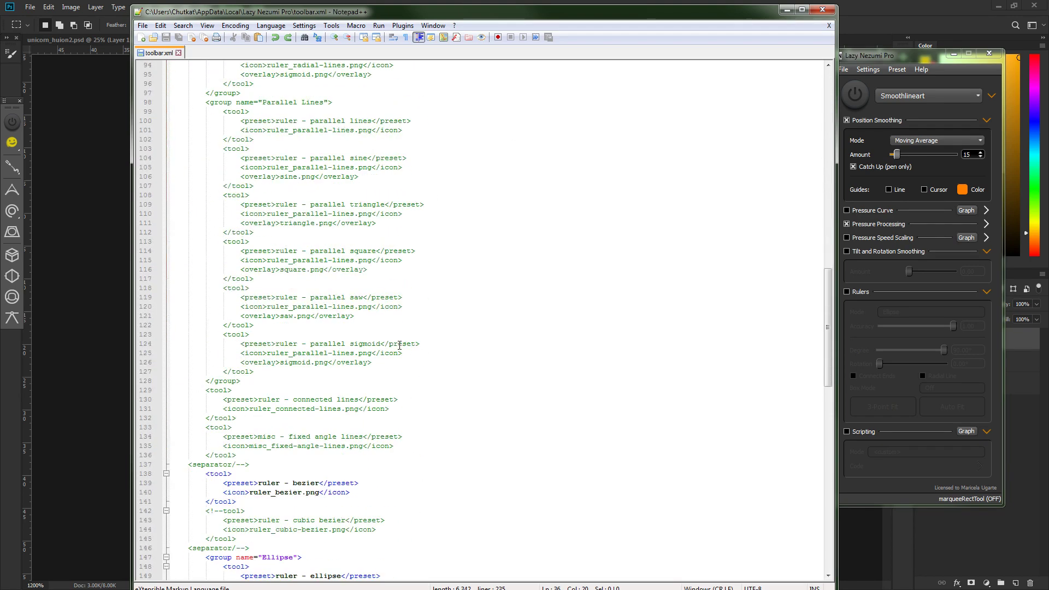
{"action": "scroll", "coordinate": [400, 345], "scroll_direction": "down", "scroll_amount": 13}
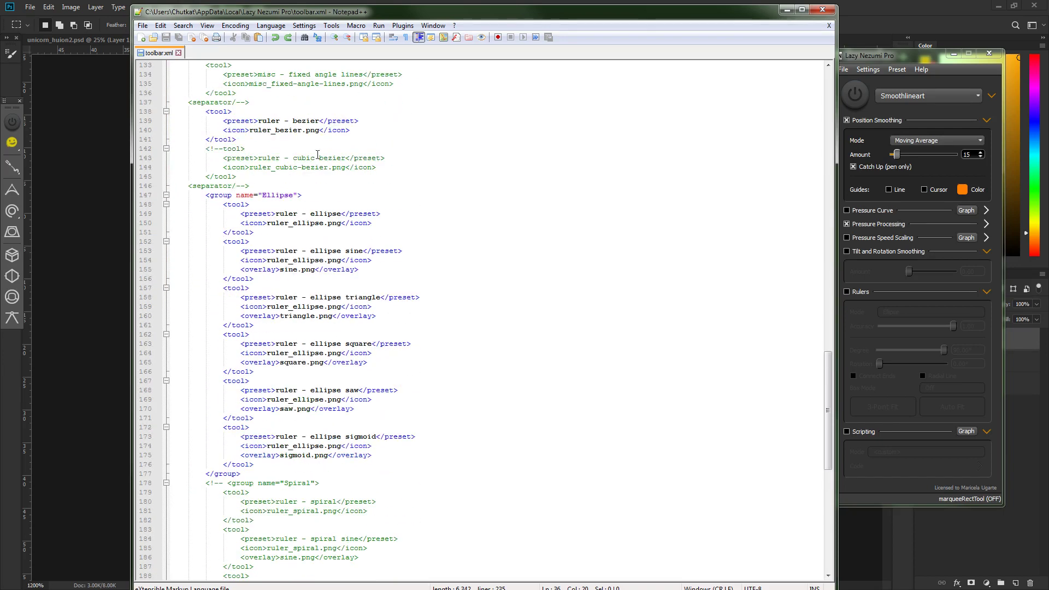
{"action": "scroll", "coordinate": [385, 402], "scroll_direction": "down", "scroll_amount": 5}
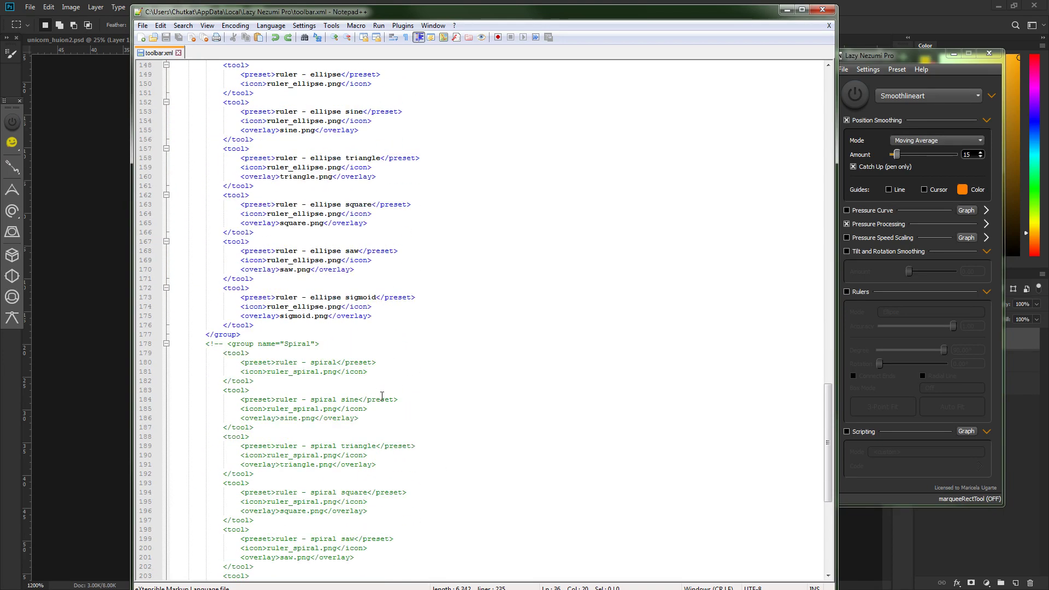
{"action": "scroll", "coordinate": [380, 393], "scroll_direction": "down", "scroll_amount": 11}
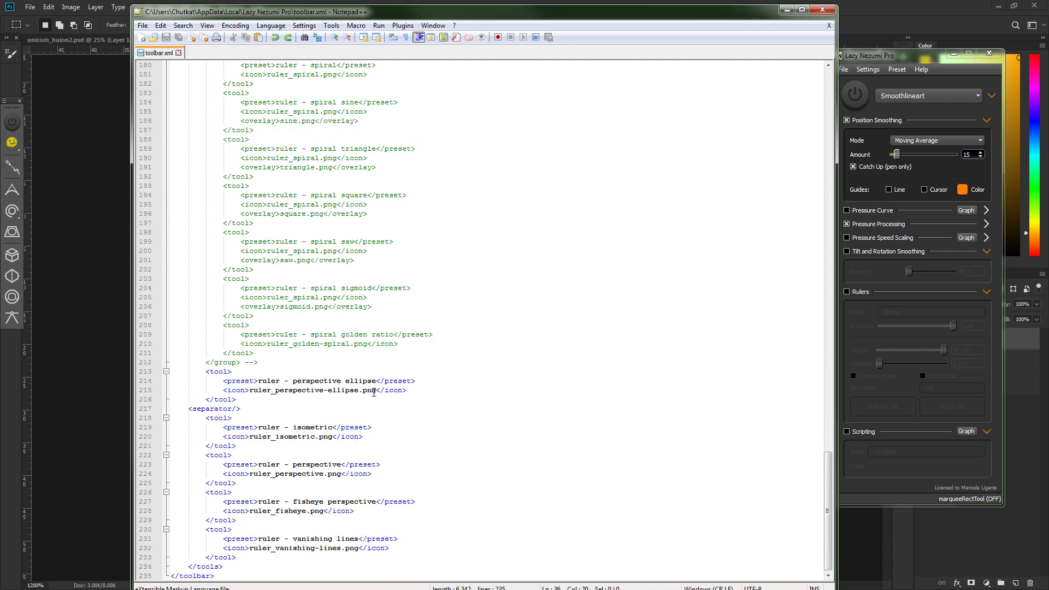
{"action": "scroll", "coordinate": [366, 379], "scroll_direction": "up", "scroll_amount": 20}
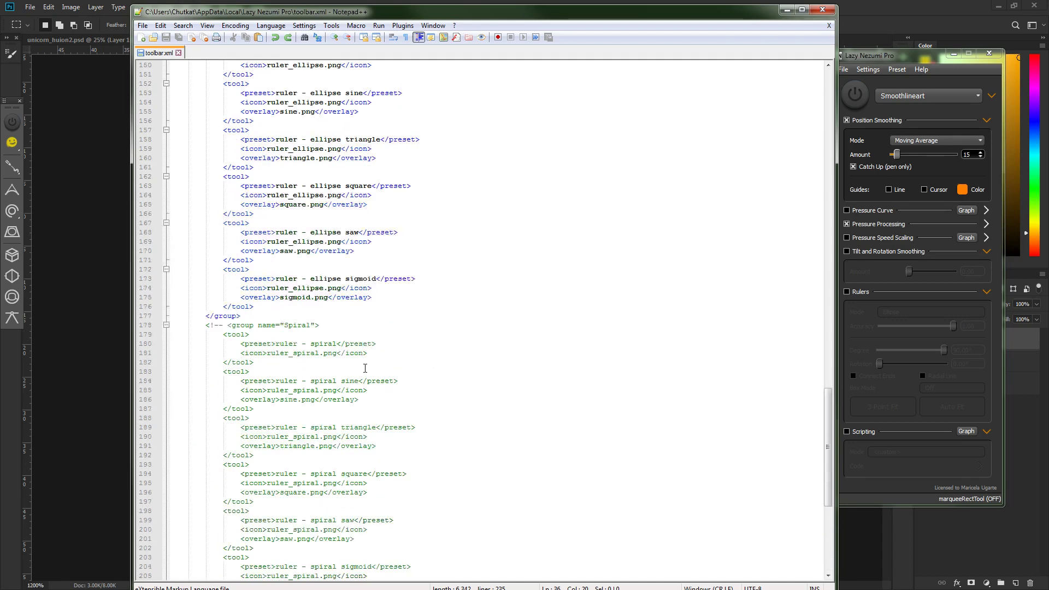
{"action": "scroll", "coordinate": [363, 360], "scroll_direction": "up", "scroll_amount": 19}
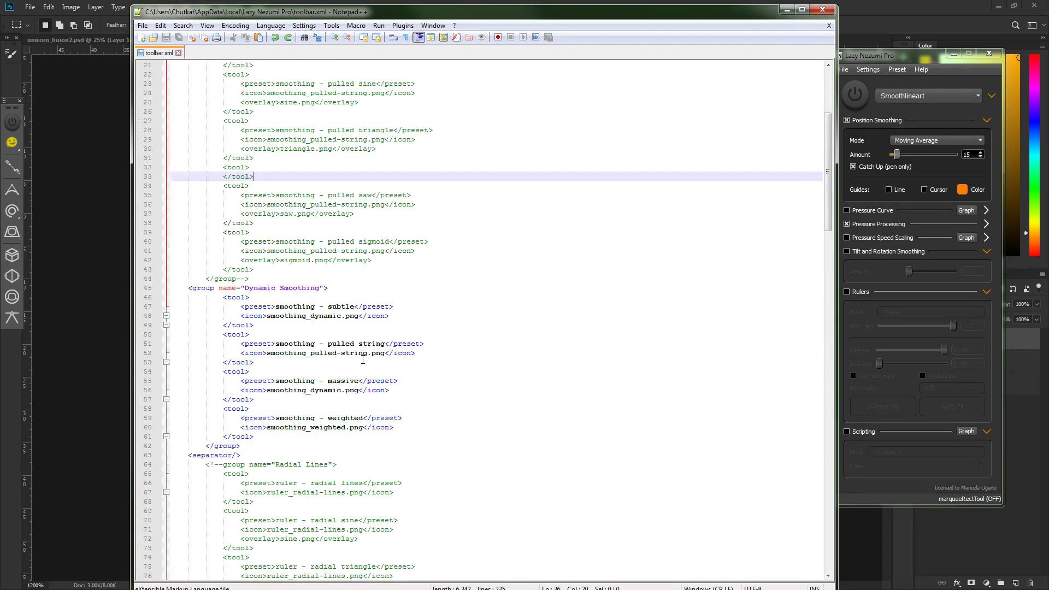
Highlight the first tool entry in the commented-out Pulled String group and its closing </tool> tag.
{"action": "left_click", "coordinate": [226, 232]}
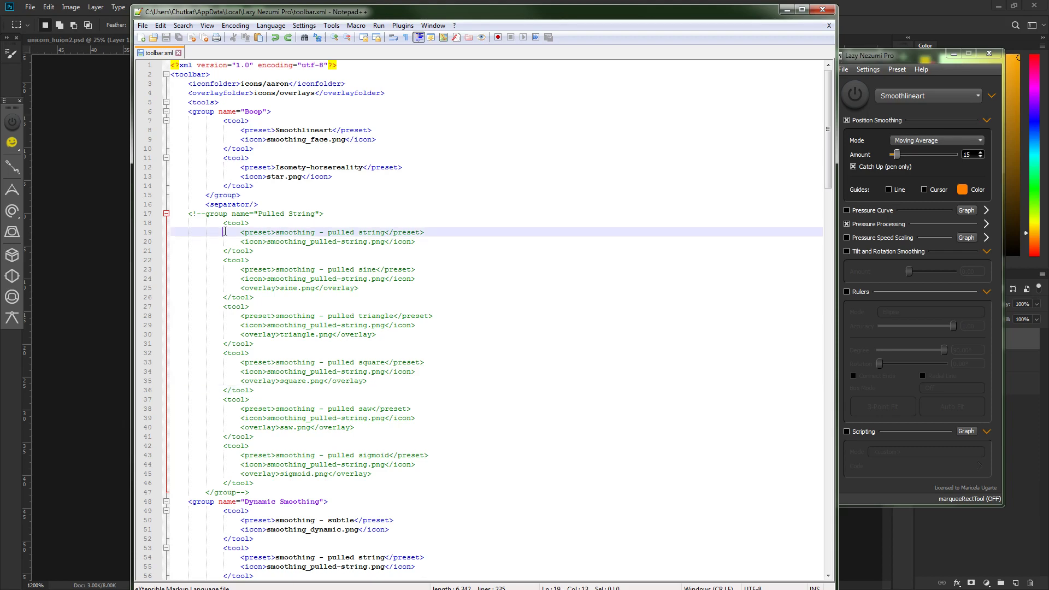
{"action": "left_click_drag", "start_coordinate": [223, 223], "coordinate": [416, 243]}
{"action": "left_click", "coordinate": [243, 235]}
{"action": "left_click", "coordinate": [255, 251]}
{"action": "key", "text": "shift+Home"}
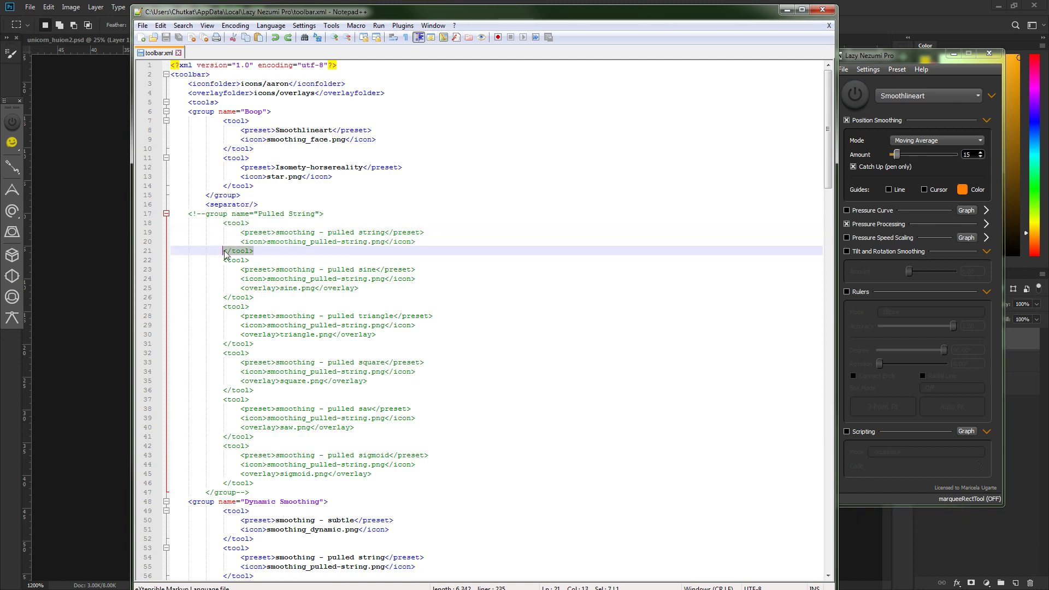
Highlight the Boop group in toolbar.xml from its opening tag through the separator, examining its tool entries and closing tags.
{"action": "left_click", "coordinate": [242, 231]}
{"action": "left_click_drag", "start_coordinate": [189, 112], "coordinate": [192, 205]}
{"action": "left_click", "coordinate": [259, 129]}
{"action": "left_click", "coordinate": [320, 193]}
{"action": "left_click", "coordinate": [249, 117]}
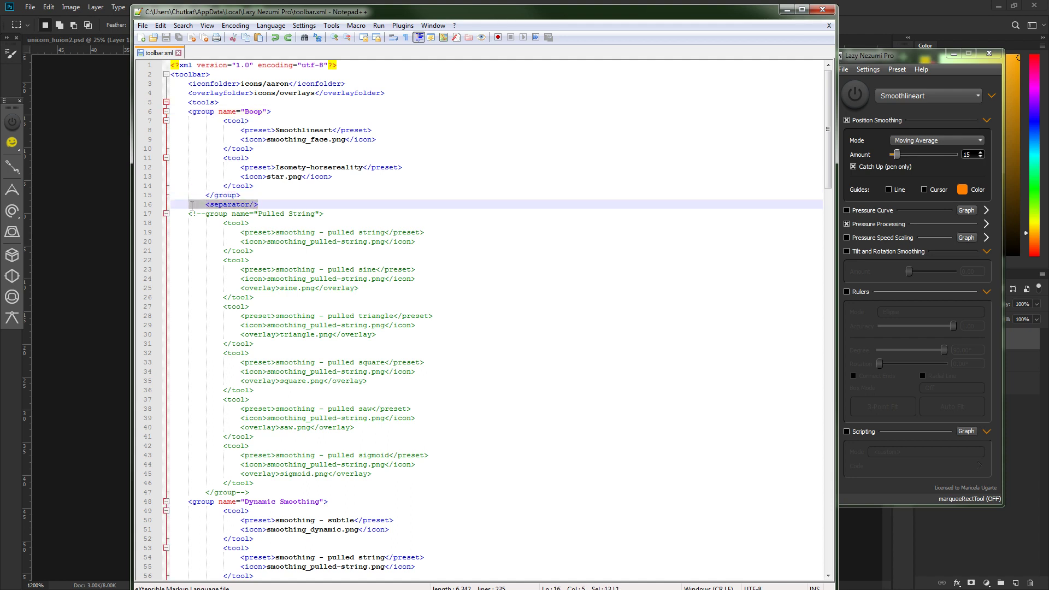
{"action": "left_click", "coordinate": [231, 206]}
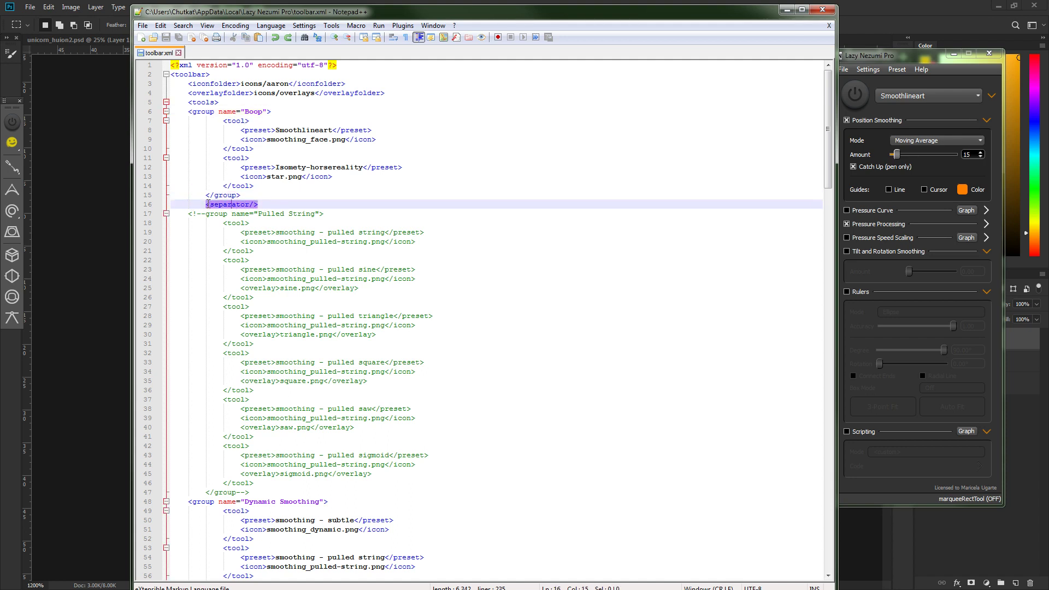
{"action": "left_click", "coordinate": [263, 205]}
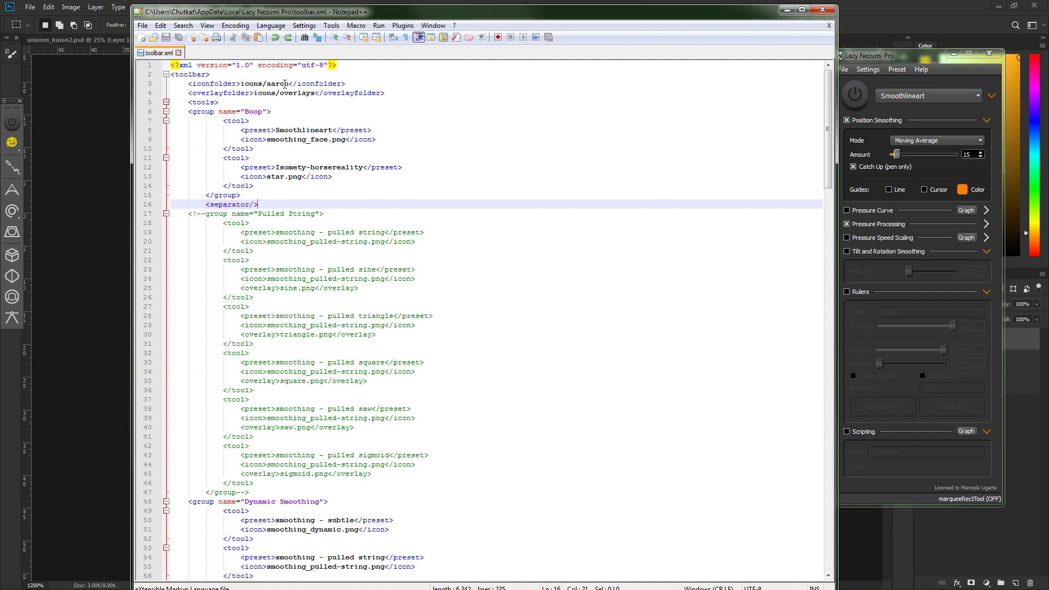
Check the opening <tools> tag on line 5 of toolbar.xml and highlight the closing </tools> and </toolbar> tags at the file's end.
{"action": "left_click", "coordinate": [208, 94]}
{"action": "left_click", "coordinate": [189, 104]}
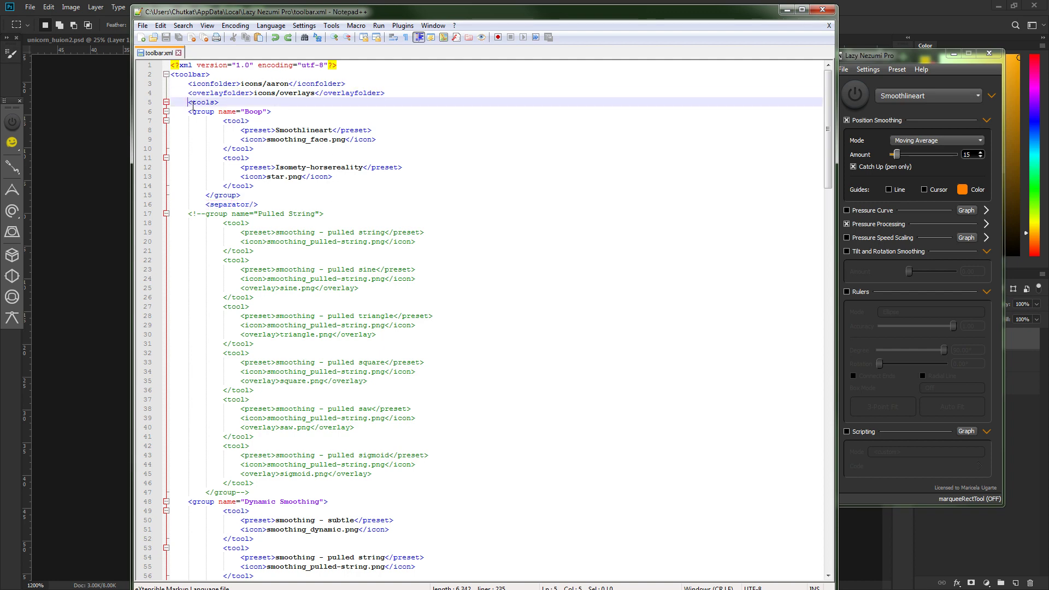
{"action": "left_click_drag", "start_coordinate": [189, 104], "coordinate": [218, 103]}
{"action": "scroll", "coordinate": [255, 232], "scroll_direction": "down", "scroll_amount": 20}
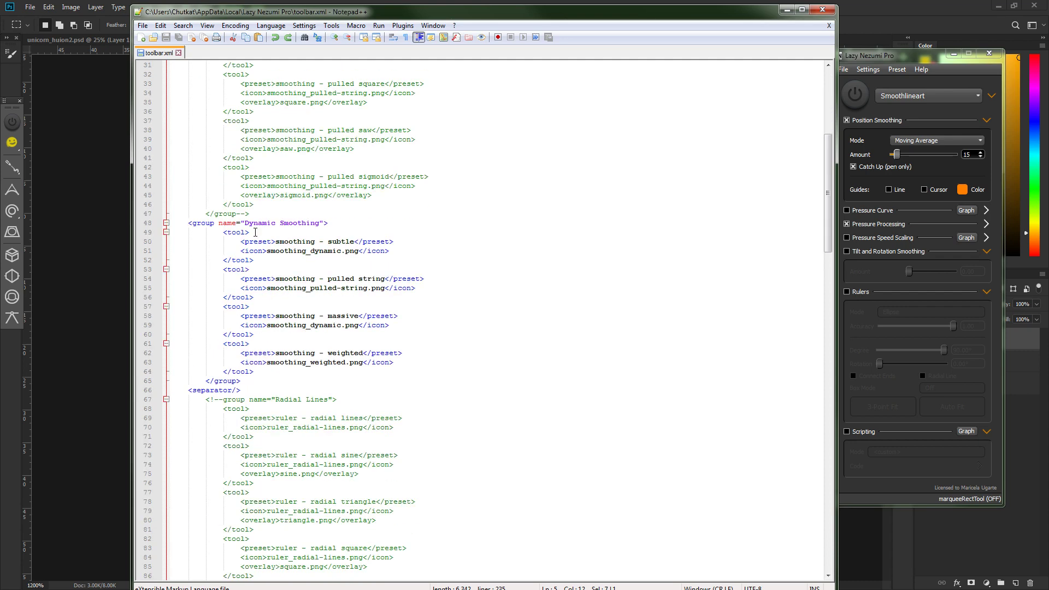
{"action": "scroll", "coordinate": [255, 232], "scroll_direction": "down", "scroll_amount": 20}
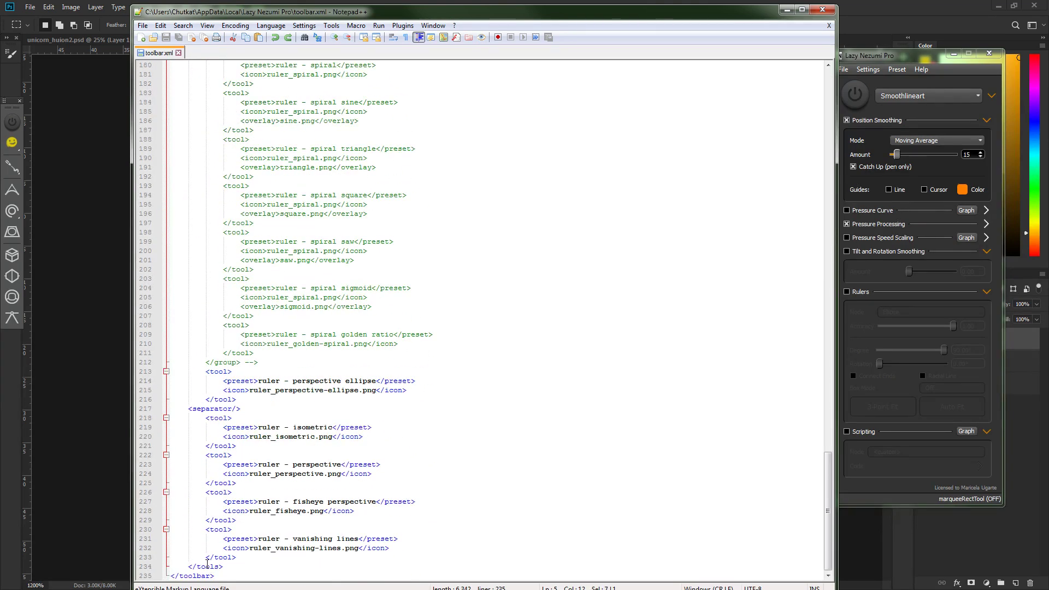
{"action": "left_click", "coordinate": [208, 562]}
{"action": "left_click", "coordinate": [207, 566]}
{"action": "left_click", "coordinate": [222, 567]}
{"action": "left_click_drag", "start_coordinate": [217, 577], "coordinate": [165, 571]}
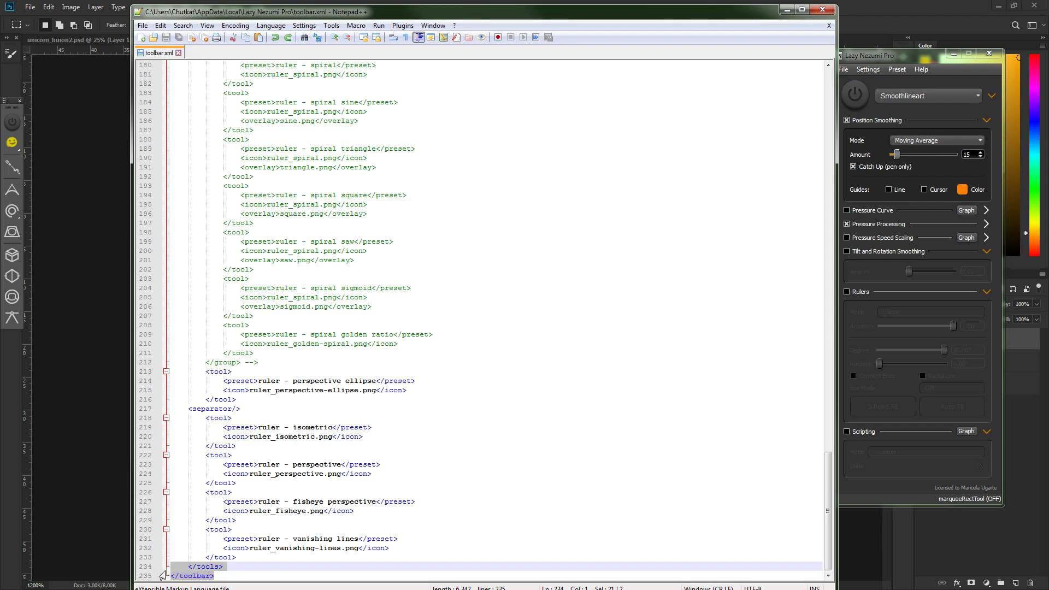
{"action": "left_click", "coordinate": [194, 576]}
{"action": "scroll", "coordinate": [221, 465], "scroll_direction": "up", "scroll_amount": 20}
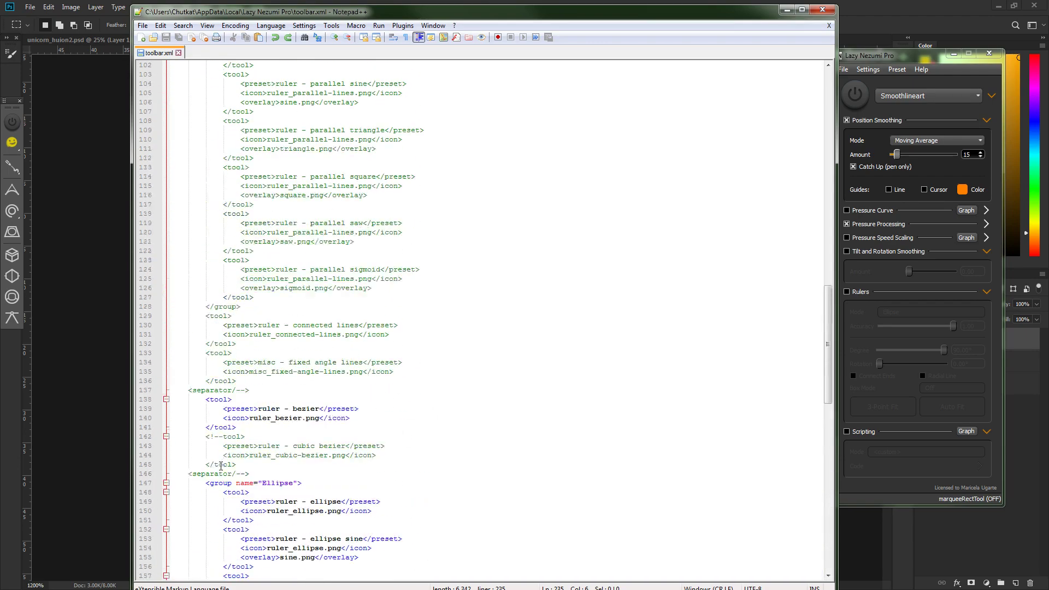
{"action": "scroll", "coordinate": [222, 466], "scroll_direction": "up", "scroll_amount": 20}
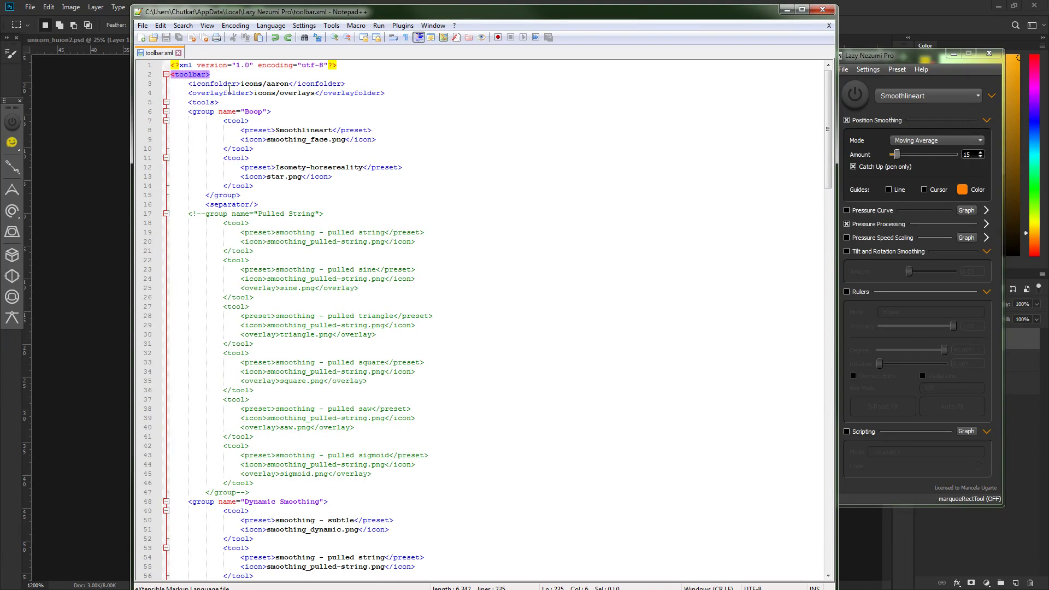
Compare the groups in toolbar.xml with the smoothing presets shown in the preset toolbar's Dynamic Smoothing group.
{"action": "left_click", "coordinate": [279, 120]}
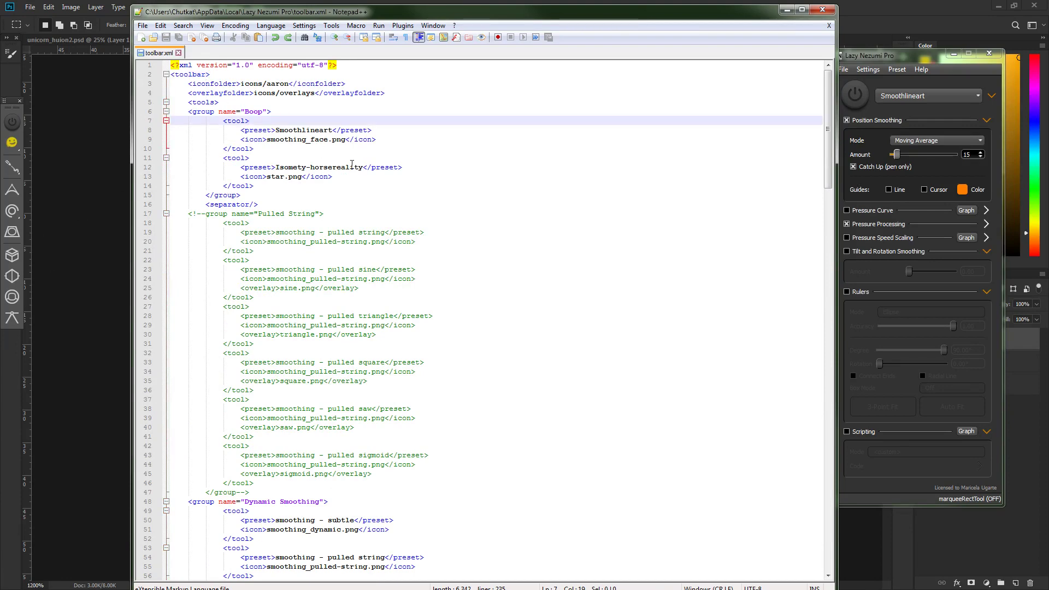
{"action": "left_click", "coordinate": [444, 427]}
{"action": "scroll", "coordinate": [437, 416], "scroll_direction": "down", "scroll_amount": 3}
{"action": "scroll", "coordinate": [421, 380], "scroll_direction": "up", "scroll_amount": 3}
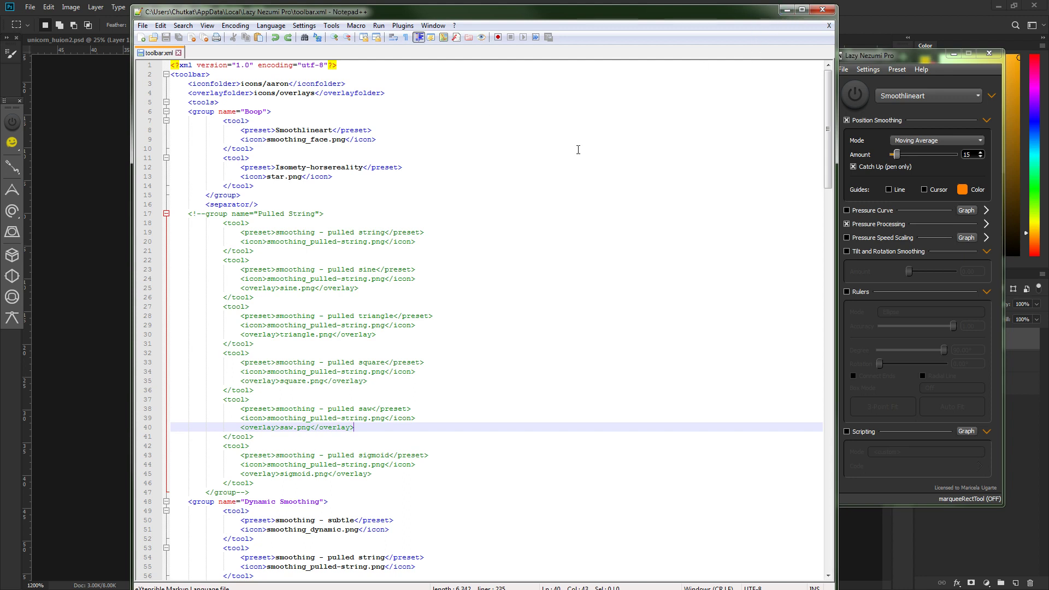
{"action": "mouse_move", "coordinate": [12, 167]}
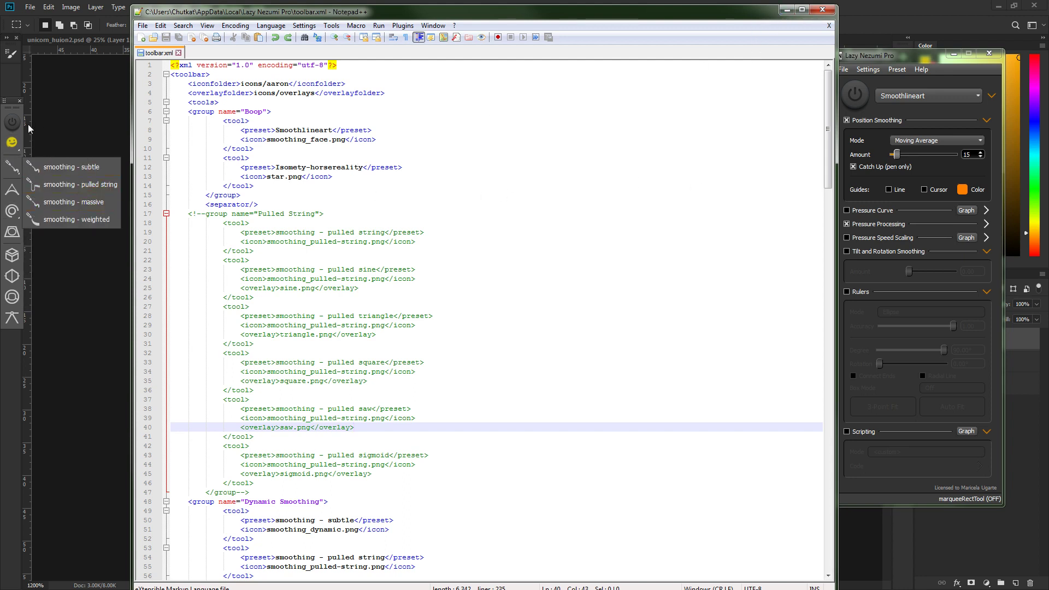
{"action": "left_click", "coordinate": [262, 195]}
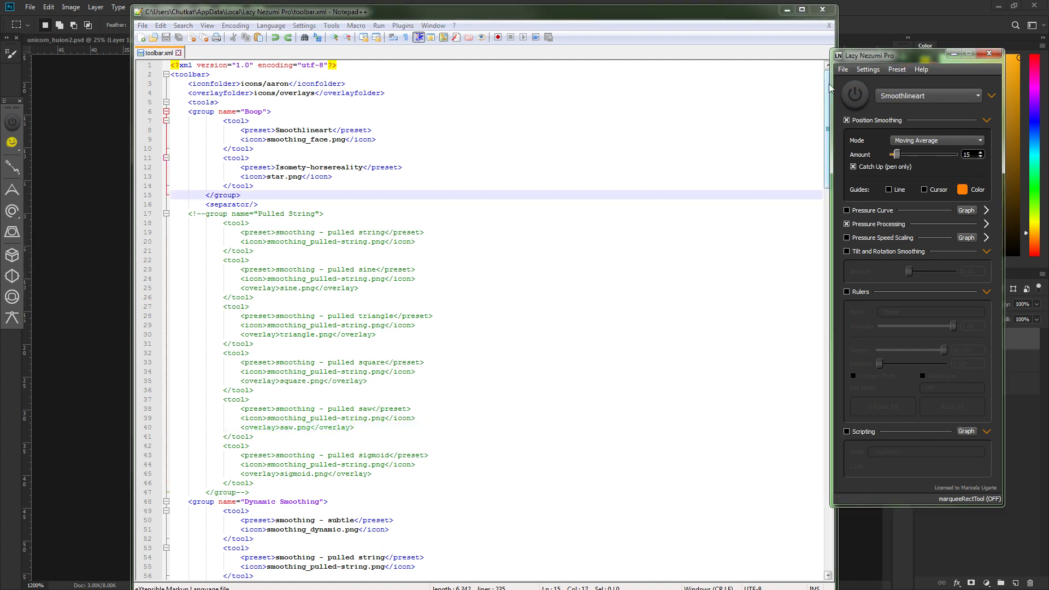
Look through Lazy Nezumi Pro's preset list and settings options, repositioning its window for a clear view.
{"action": "left_click", "coordinate": [957, 96]}
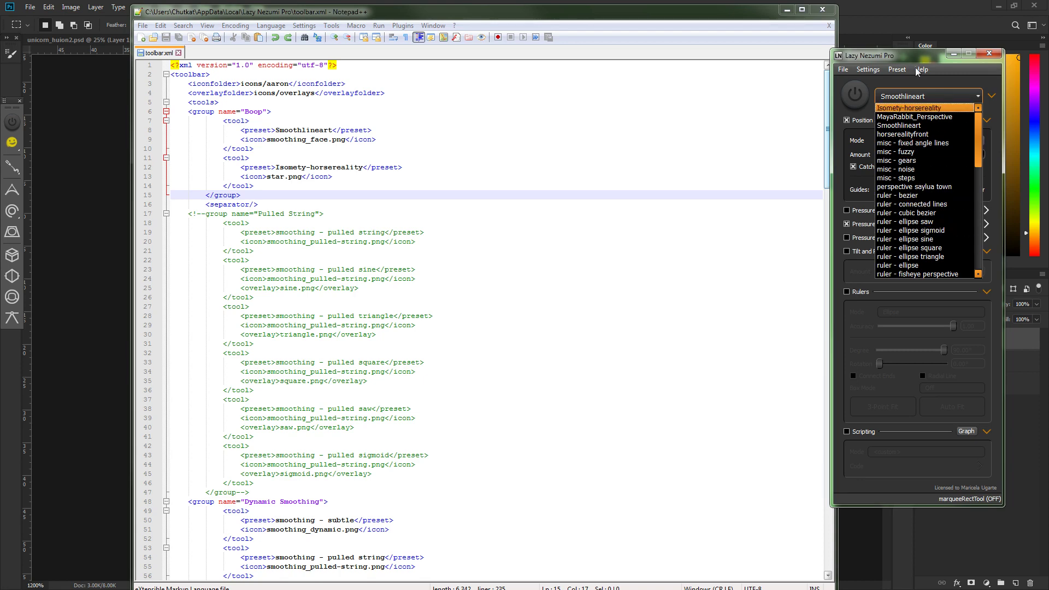
{"action": "left_click", "coordinate": [900, 55]}
{"action": "left_click_drag", "start_coordinate": [929, 54], "coordinate": [724, 110]}
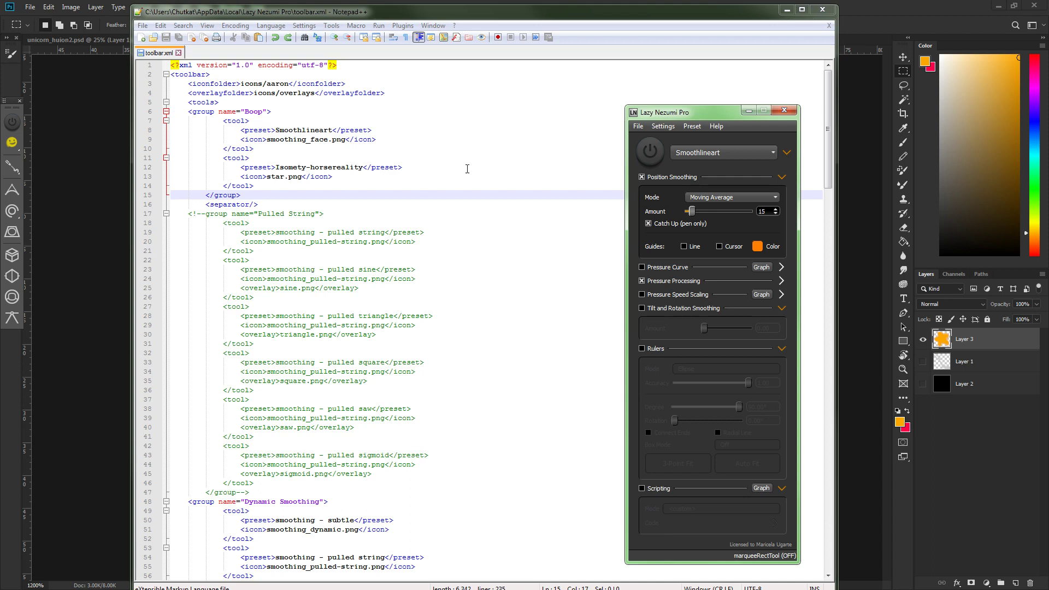
{"action": "left_click", "coordinate": [663, 127]}
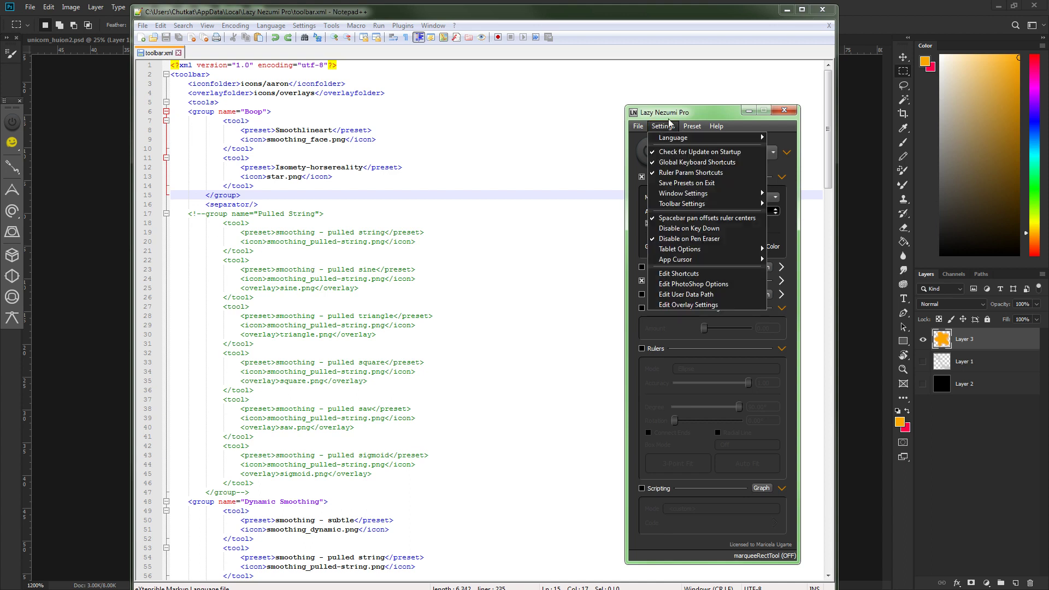
{"action": "left_click", "coordinate": [723, 114]}
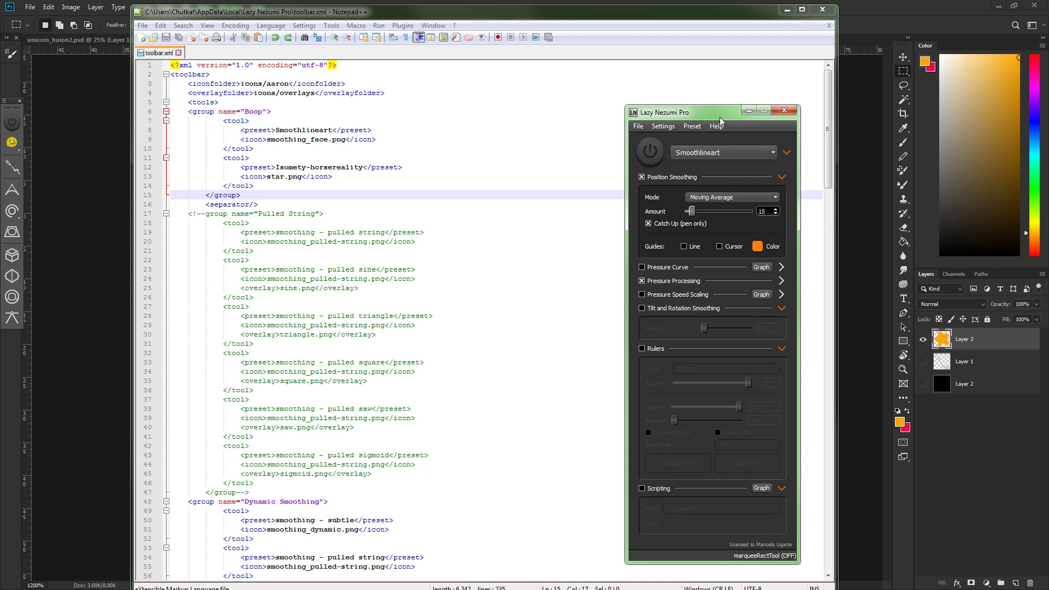
{"action": "left_click_drag", "start_coordinate": [689, 115], "coordinate": [846, 68]}
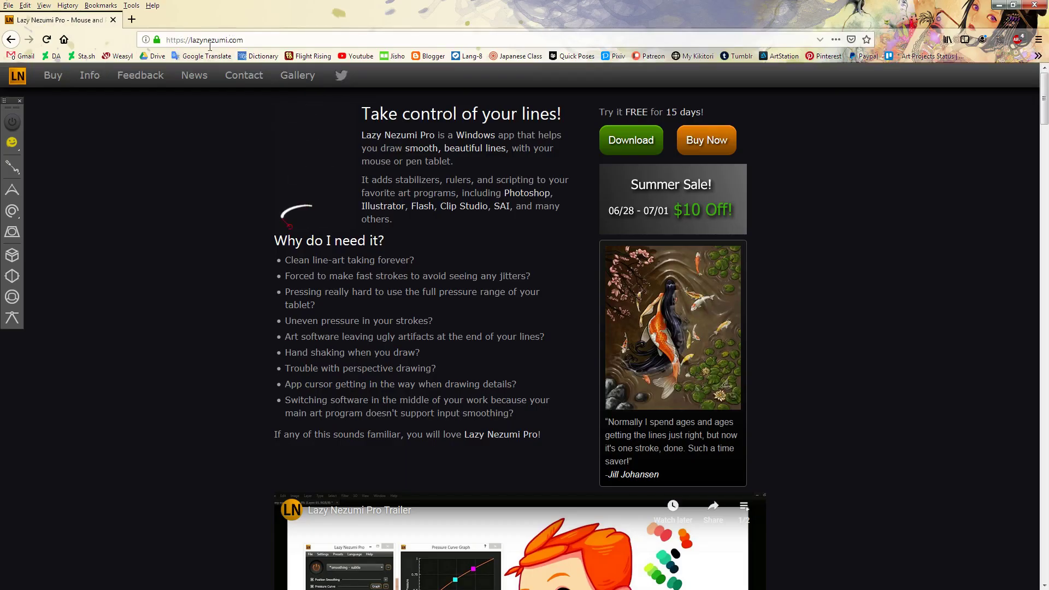
{"action": "left_click", "coordinate": [215, 44]}
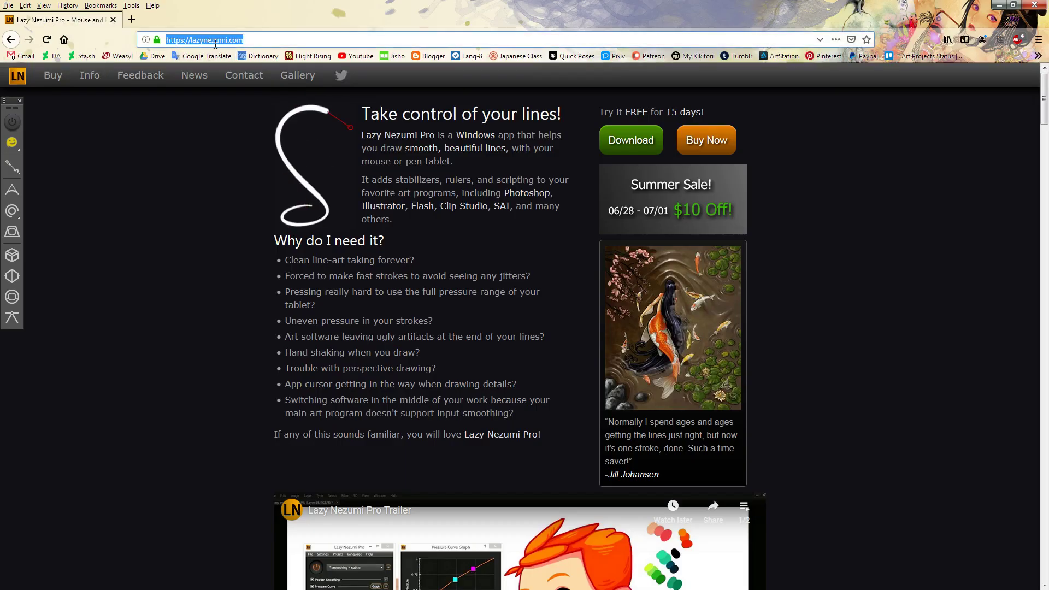
{"action": "left_click", "coordinate": [206, 165]}
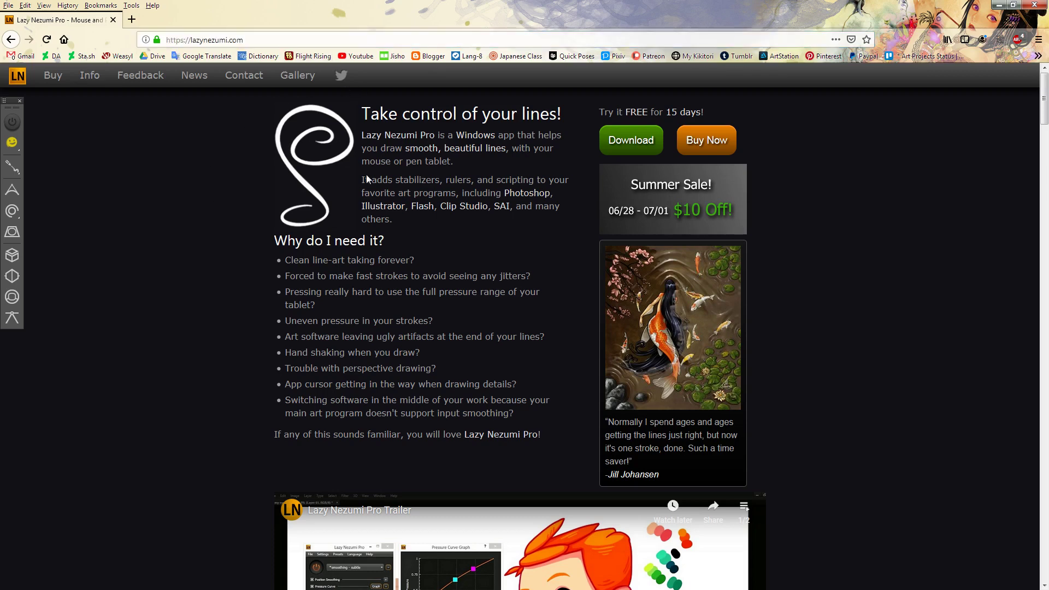